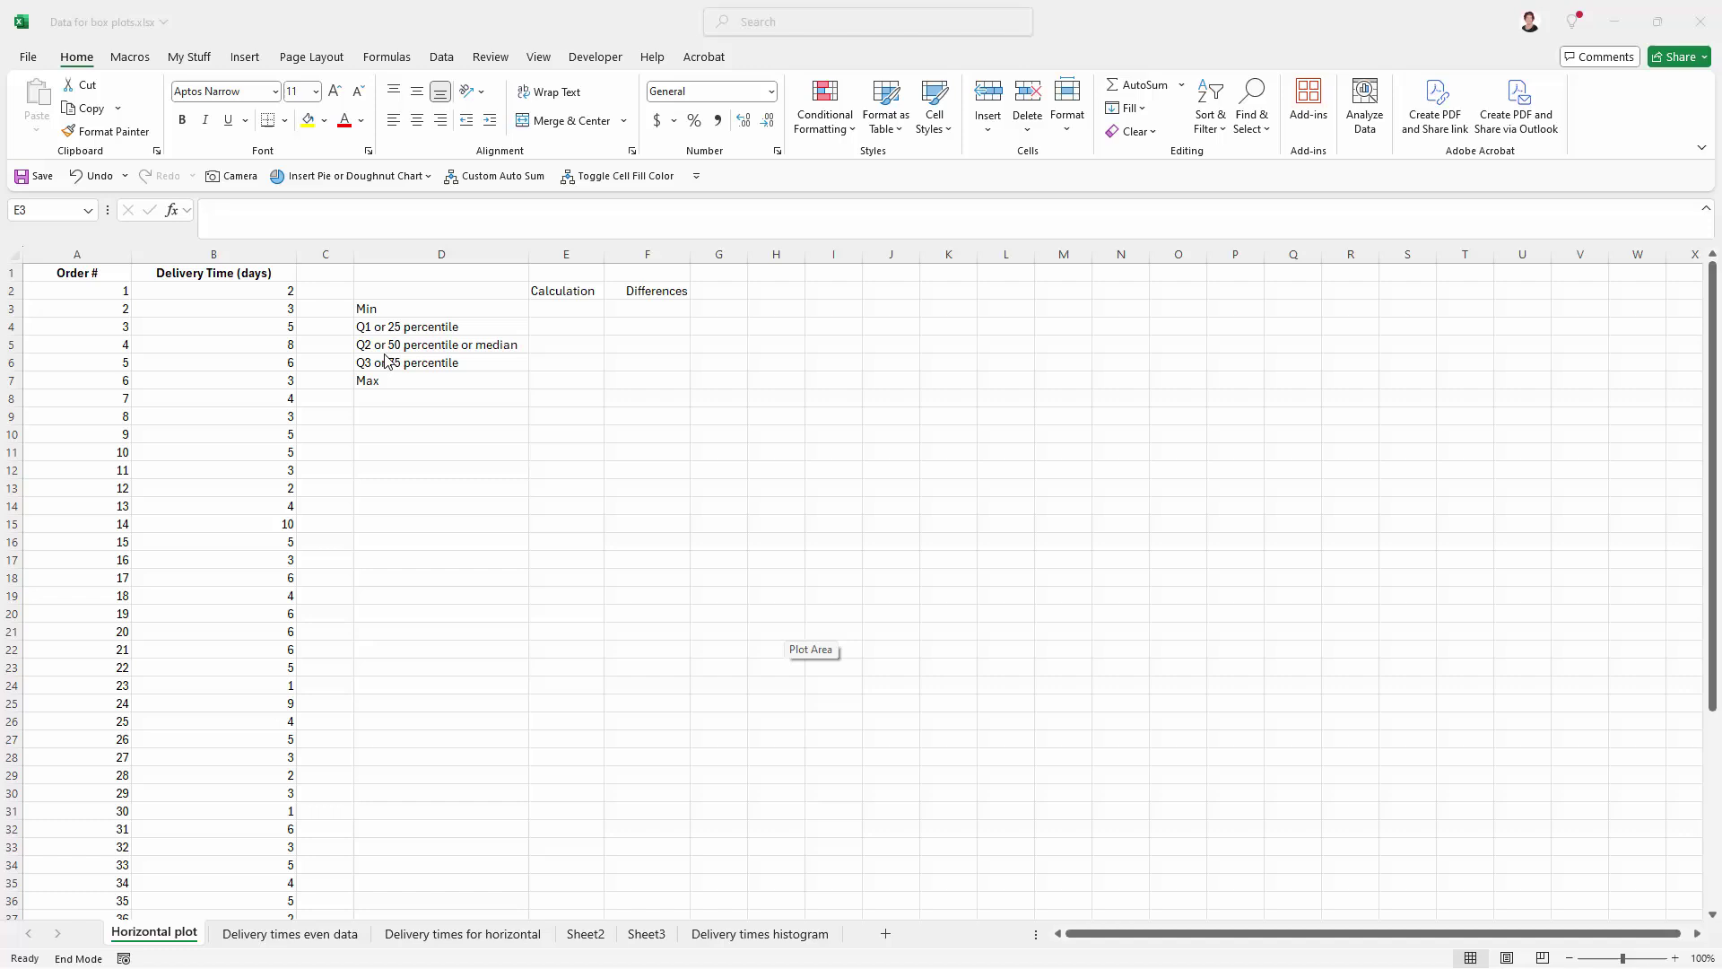
# Enter =QUARTILE.INC(B2:B50,0) in E3 to get the minimum delivery time.
pyautogui.click(555, 308)
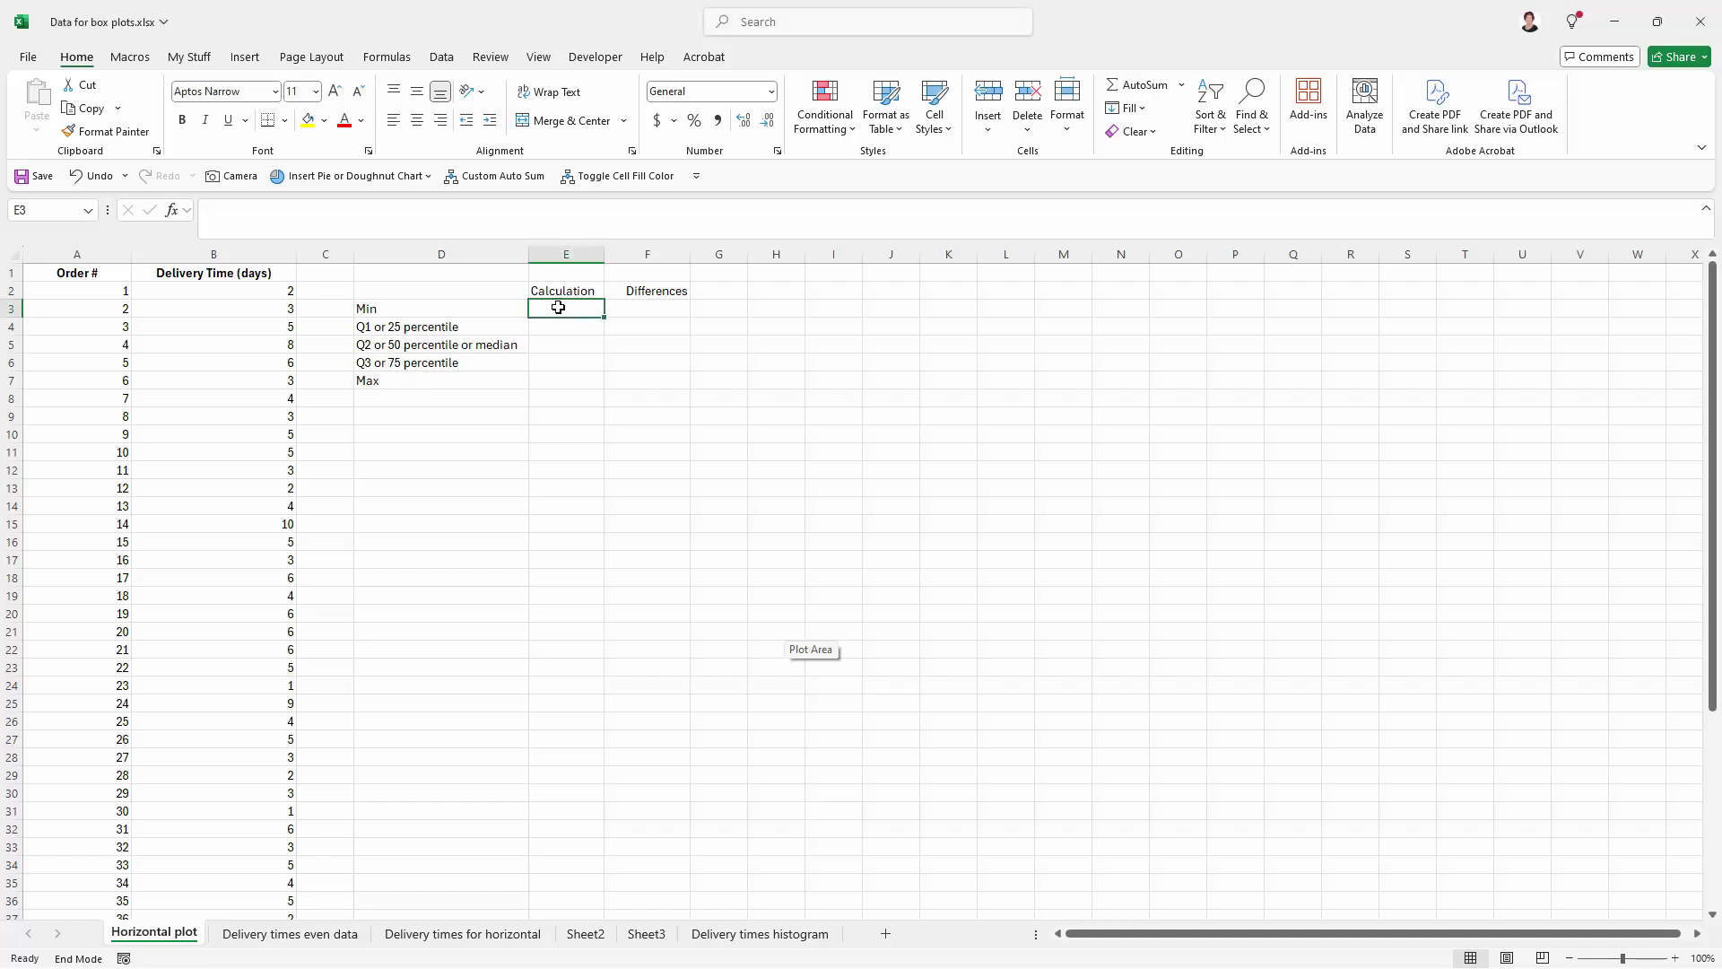
pyautogui.write('=quartile.')
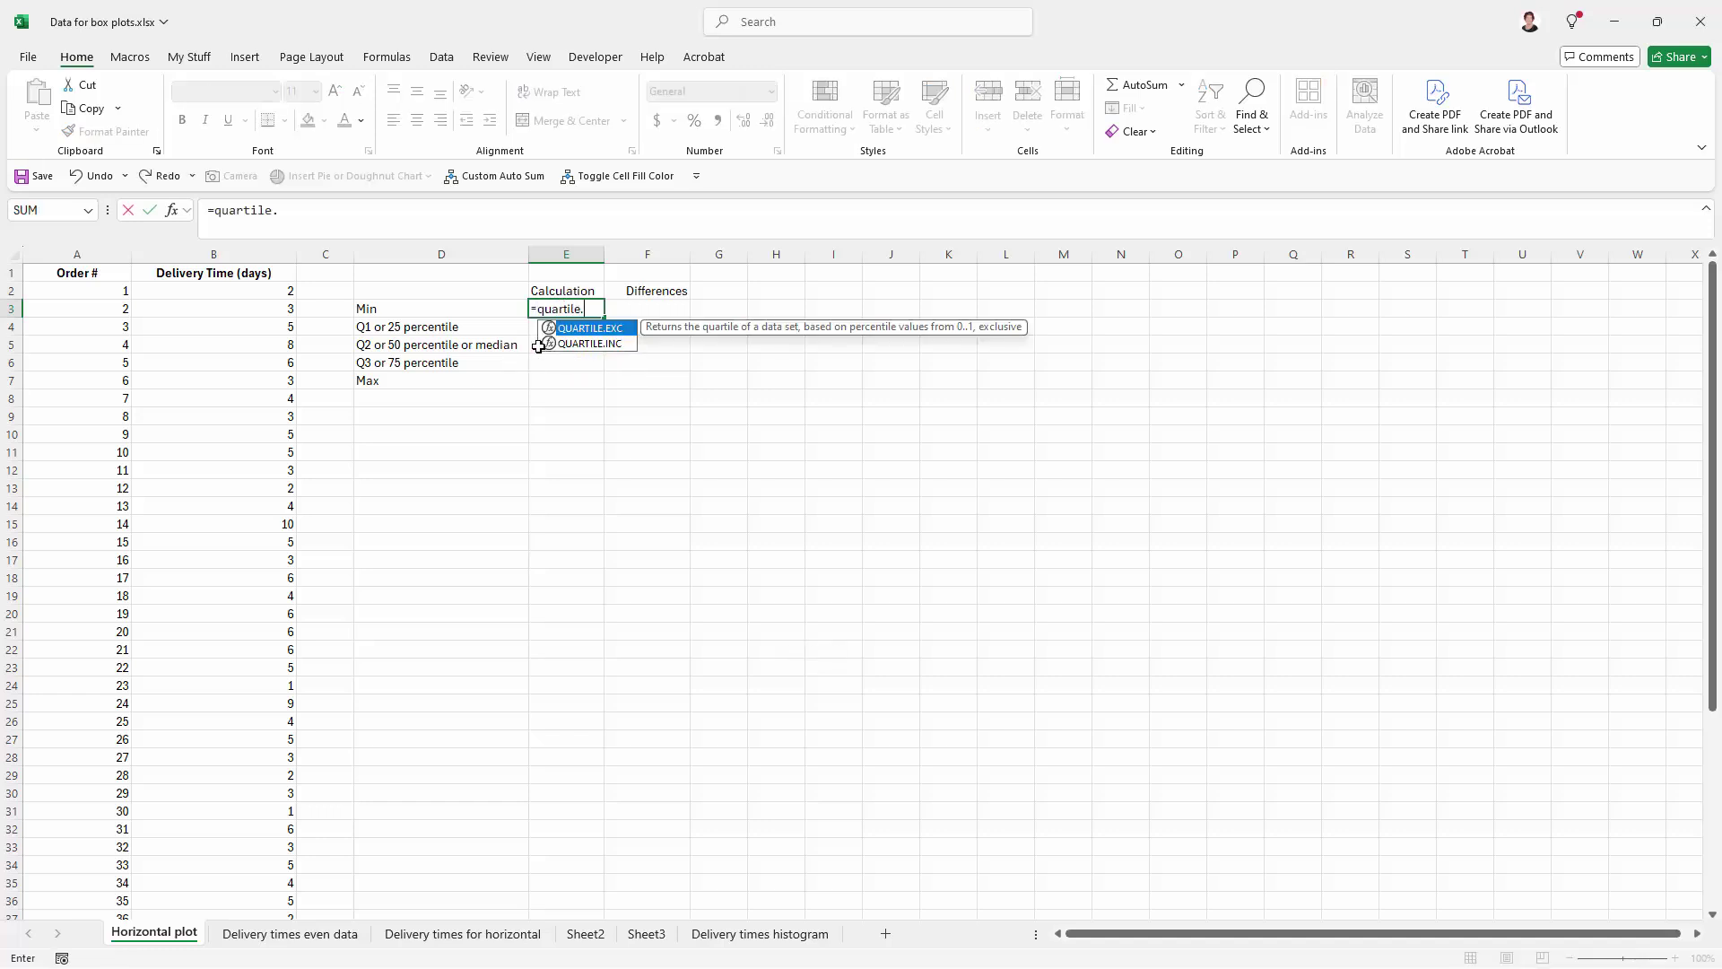
pyautogui.click(578, 343)
pyautogui.doubleClick(599, 346)
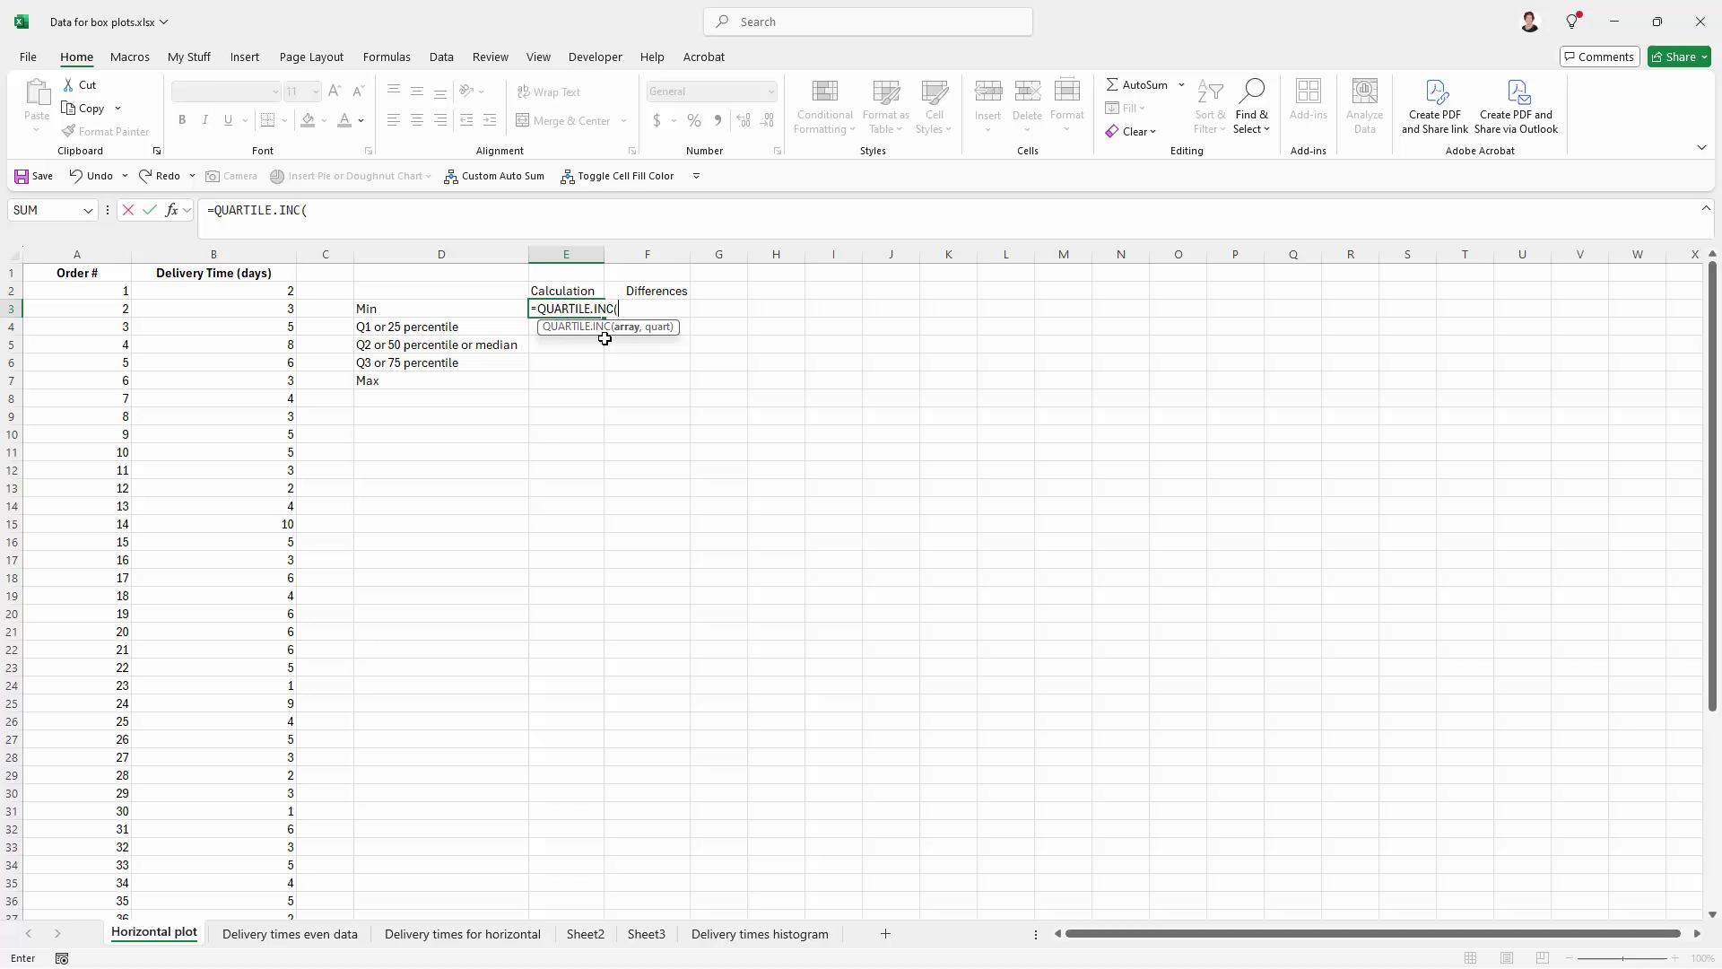
pyautogui.moveTo(291, 291); pyautogui.dragTo(251, 880)
pyautogui.scroll(5, 669, 568)
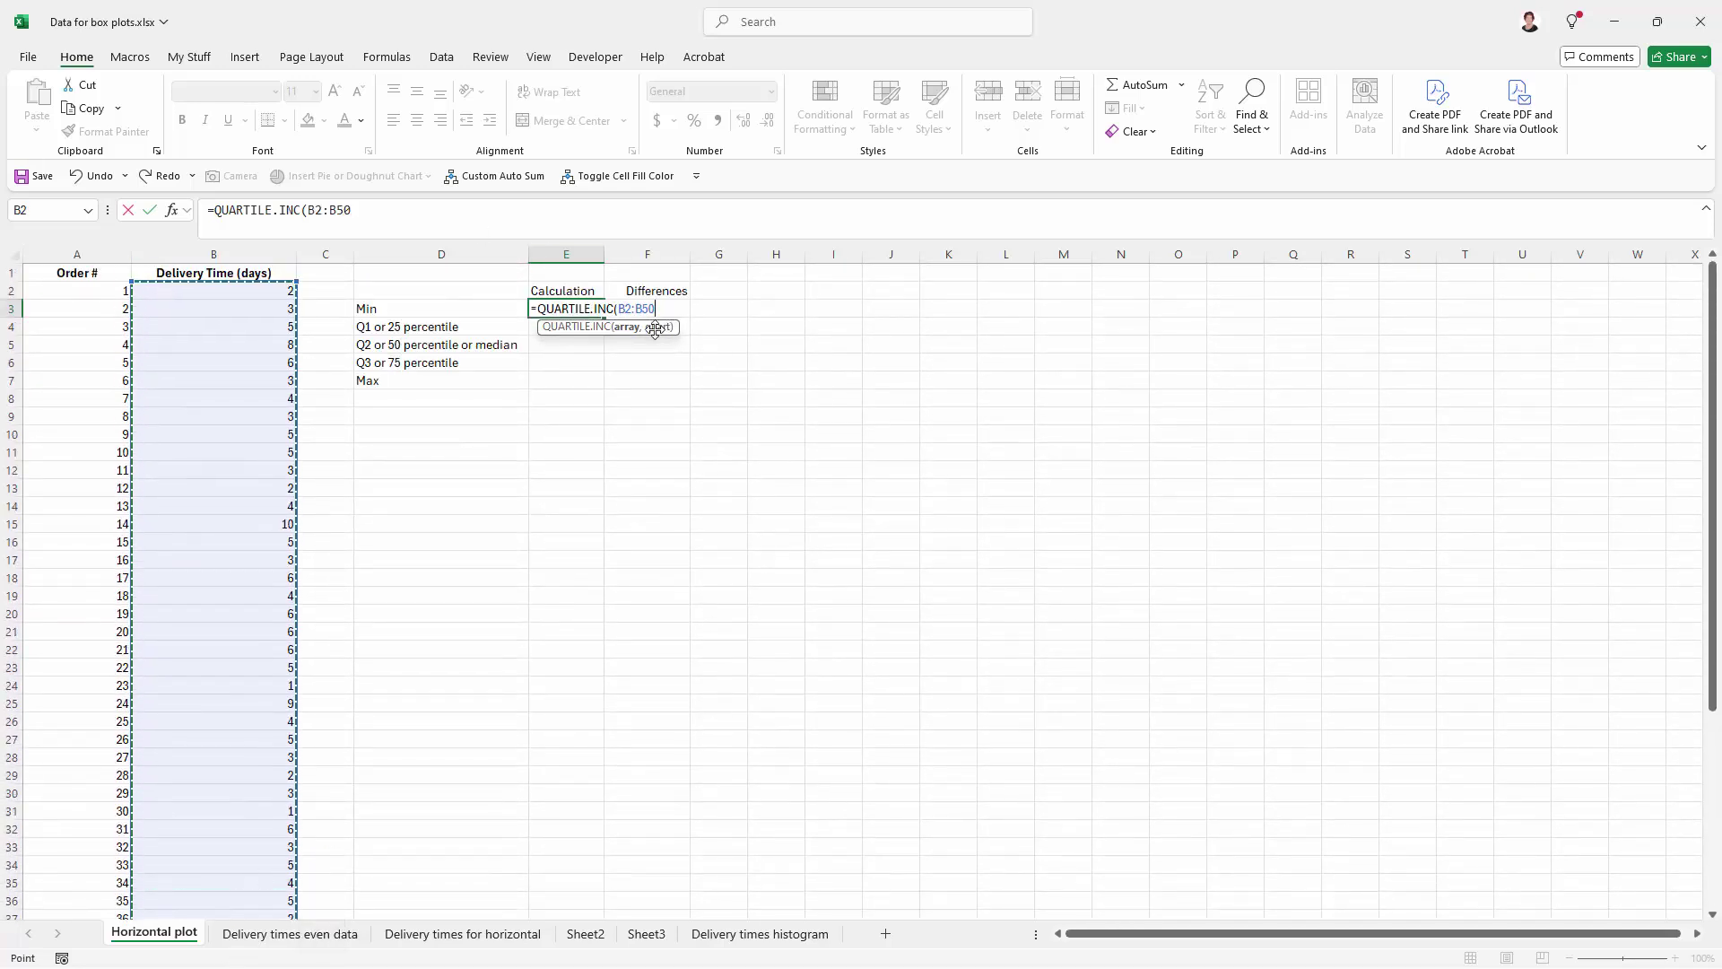
pyautogui.write(',')
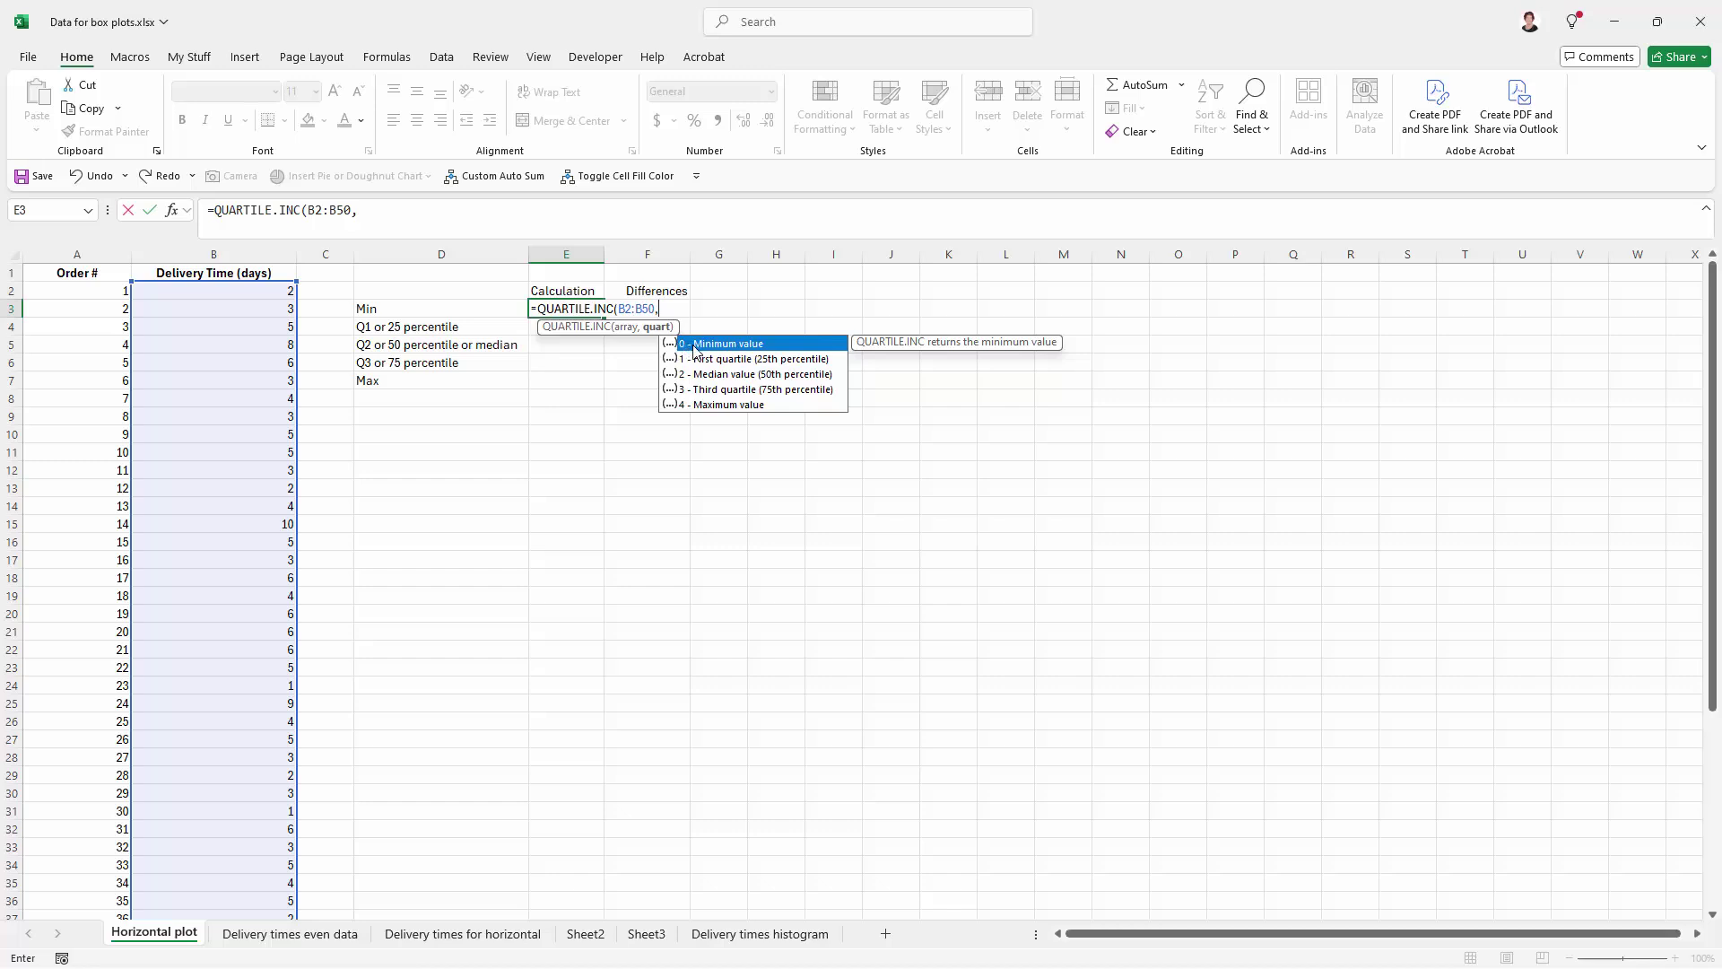
pyautogui.write('0')
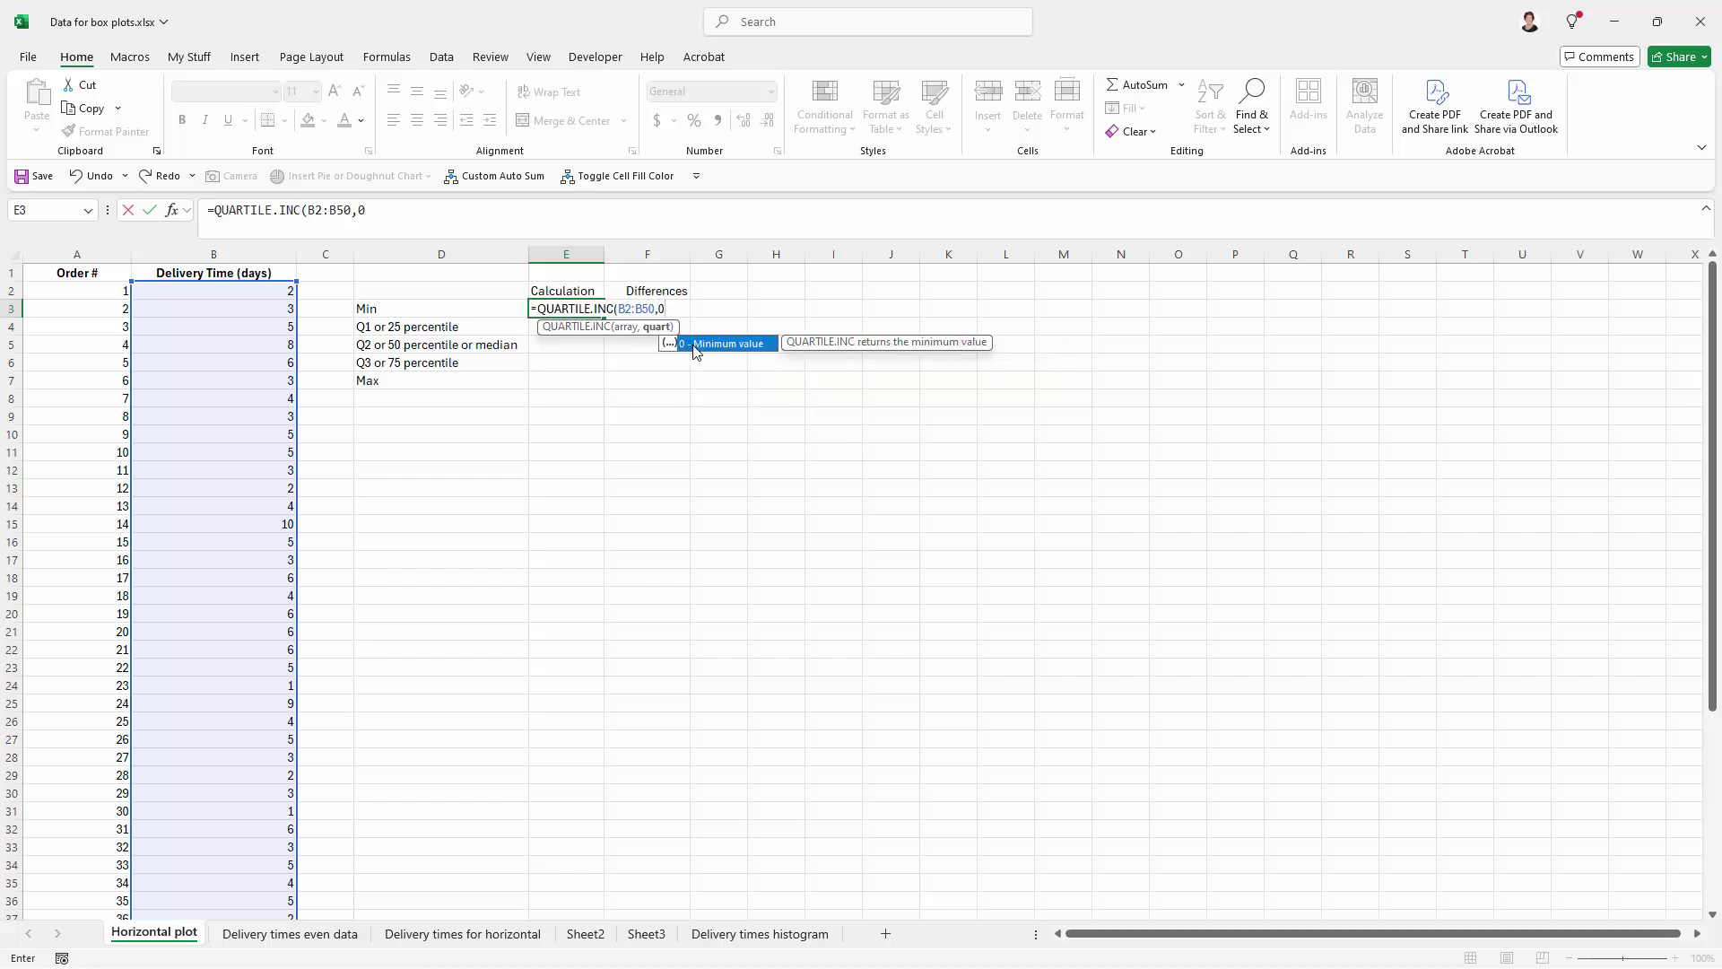
pyautogui.write(')')
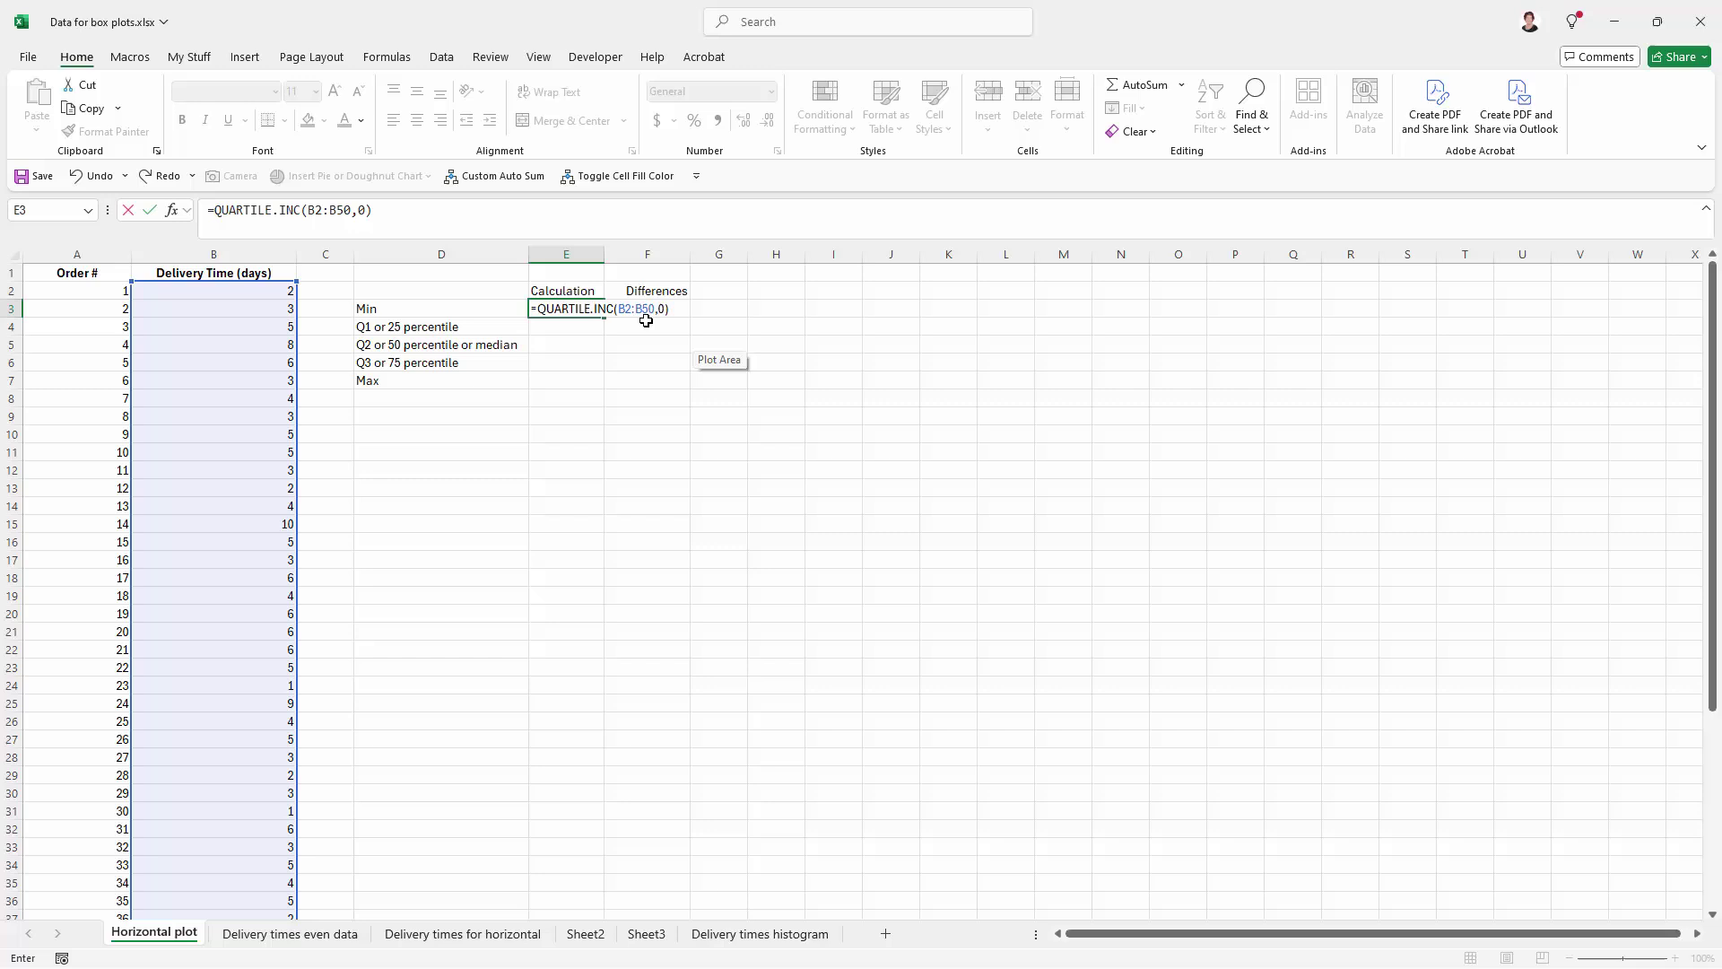
pyautogui.press('Return')
# Lock the E3 formula's range as the absolute reference $B$2:$B$50.
pyautogui.click(572, 307)
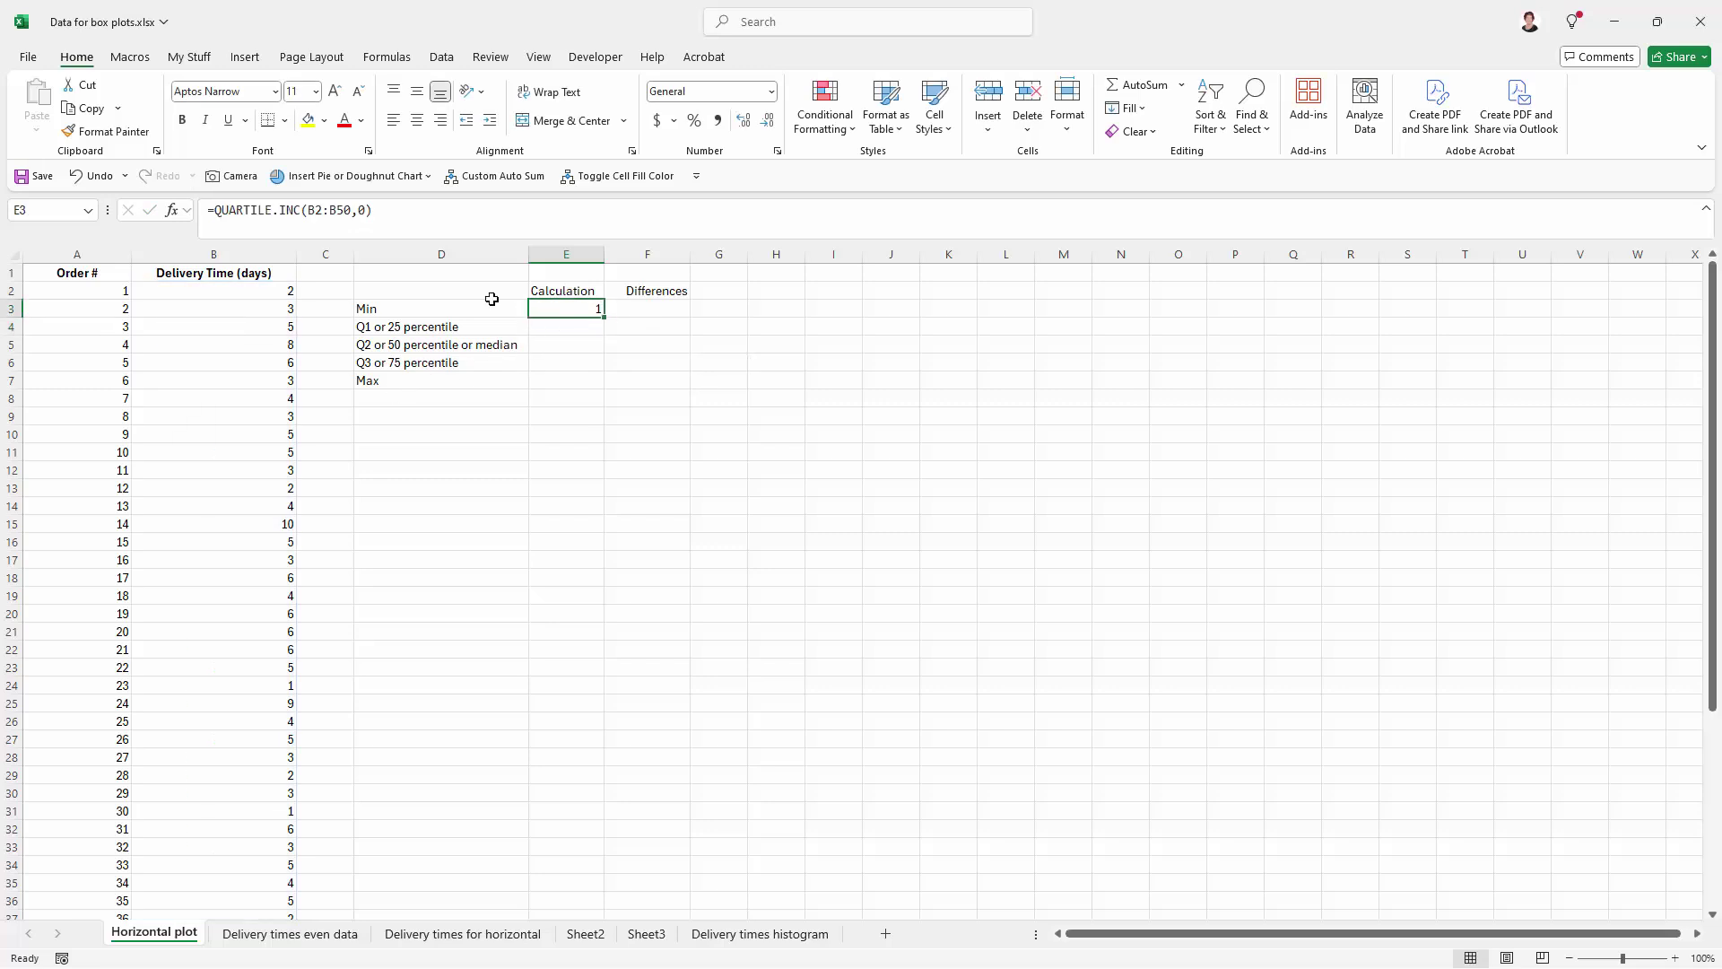
pyautogui.click(314, 210)
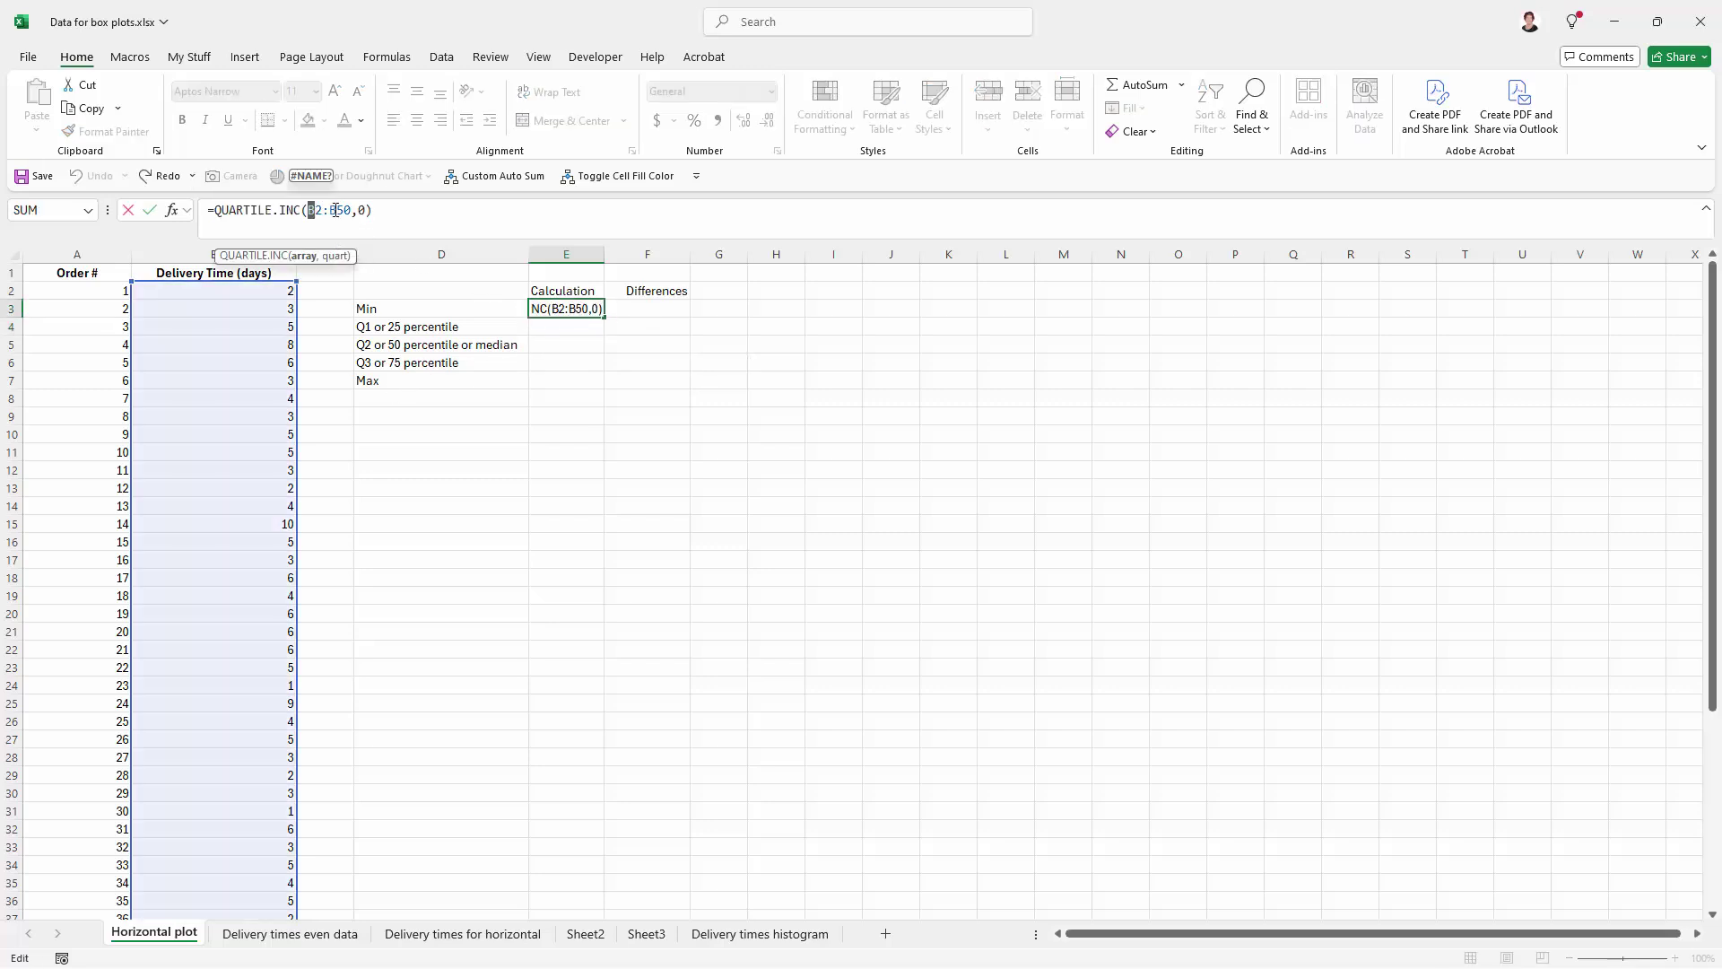
pyautogui.press('F4')
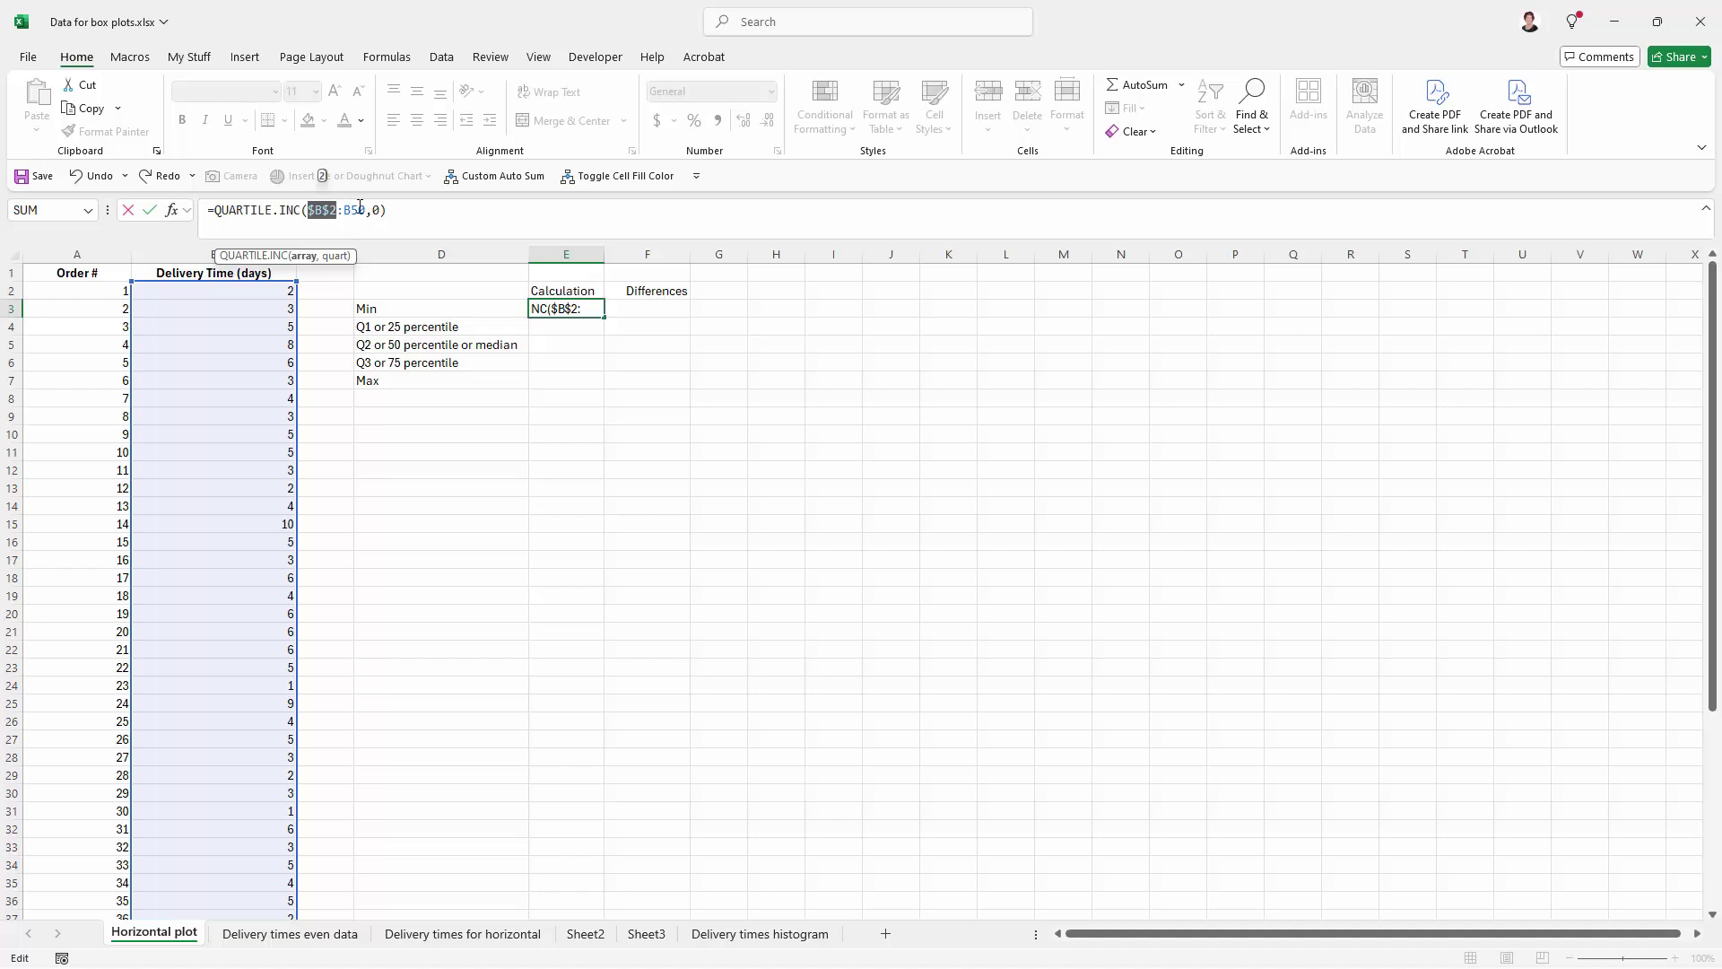
pyautogui.click(360, 210)
pyautogui.press('F4')
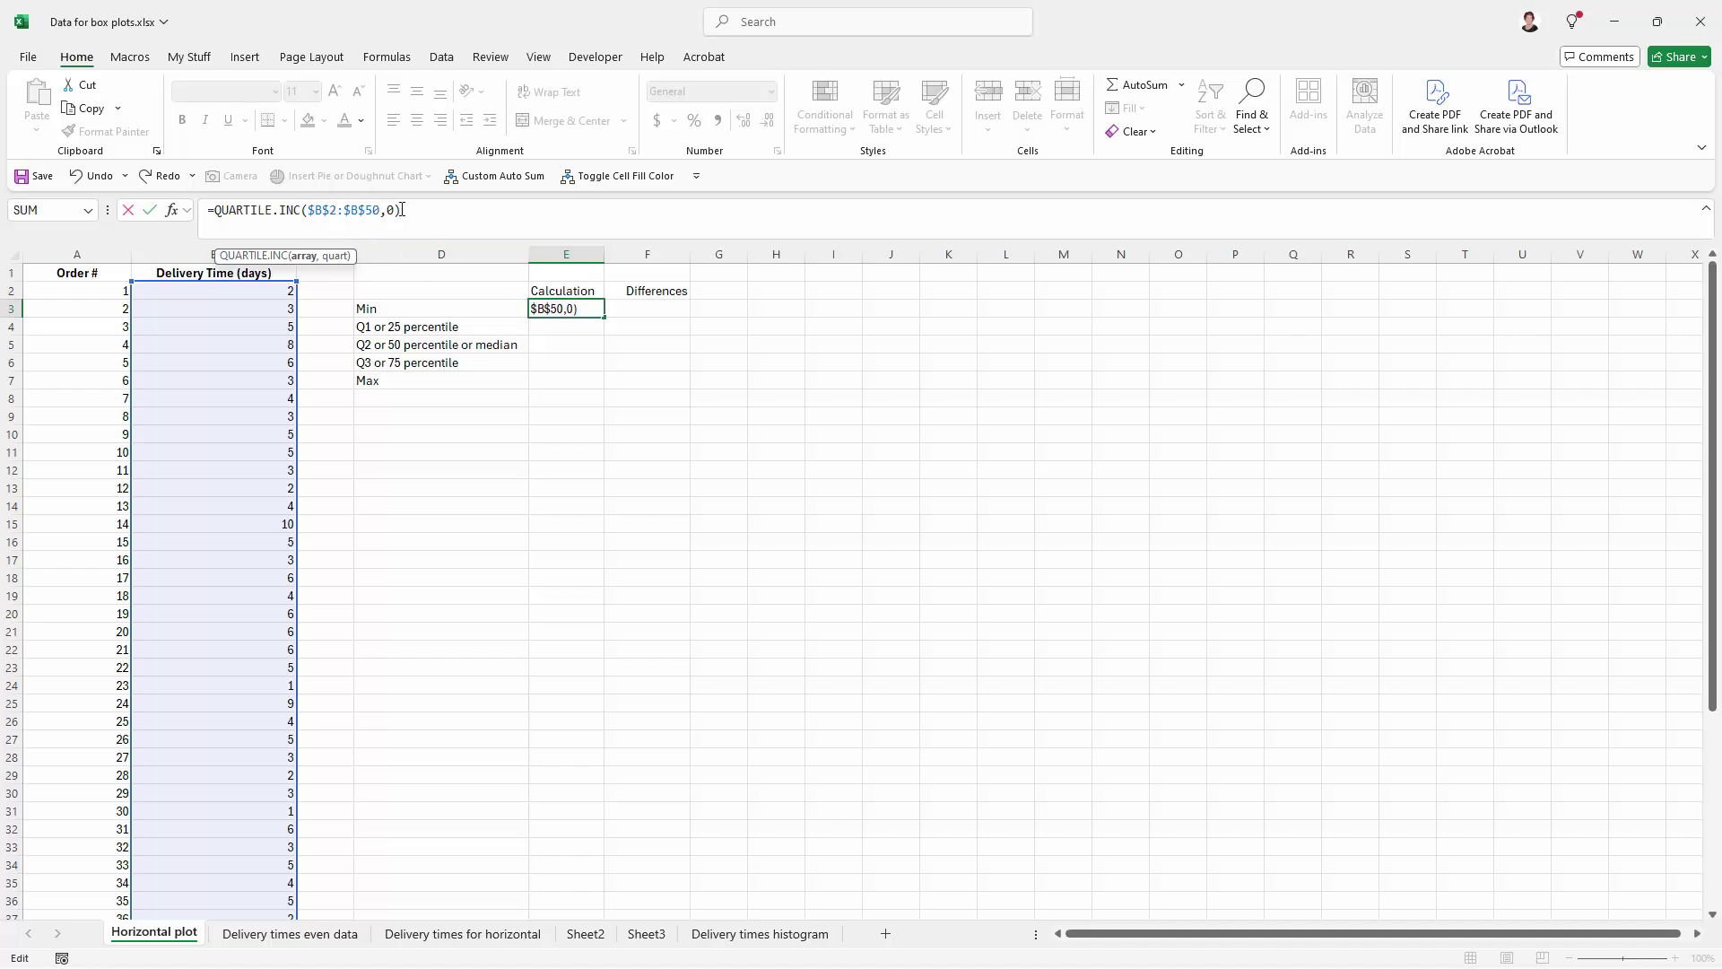
pyautogui.click(400, 209)
pyautogui.press('Return')
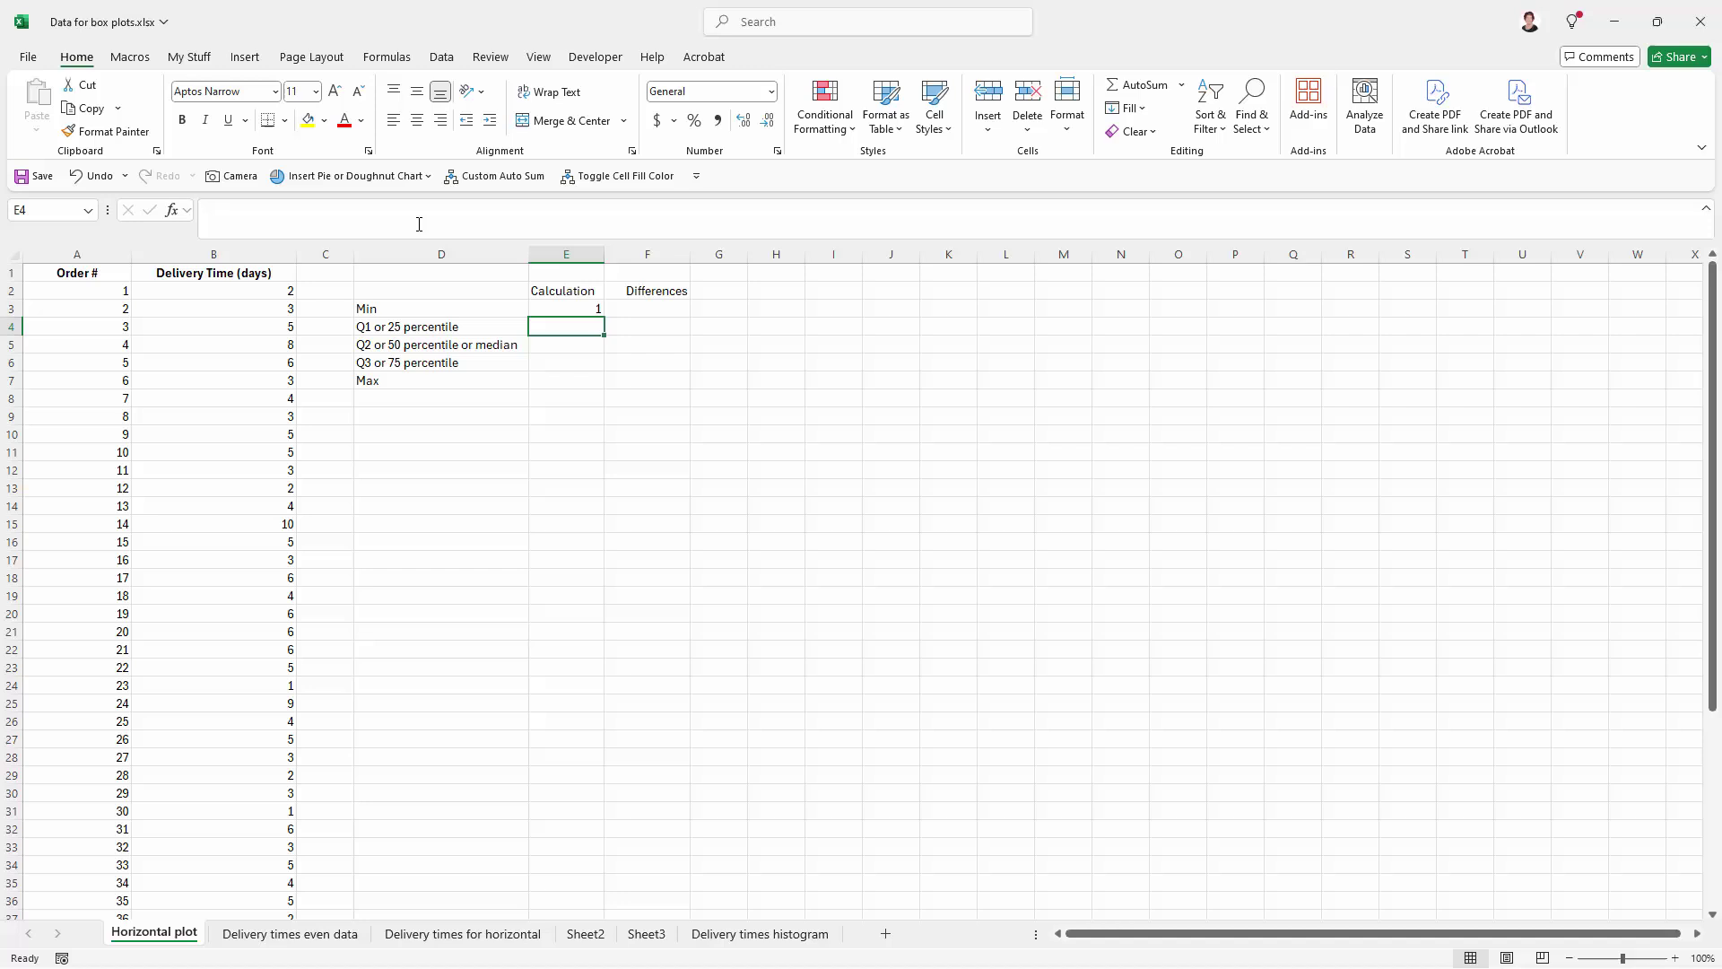
# Copy E3's formula down to E7 and change E4's quartile argument to 1.
pyautogui.click(555, 308)
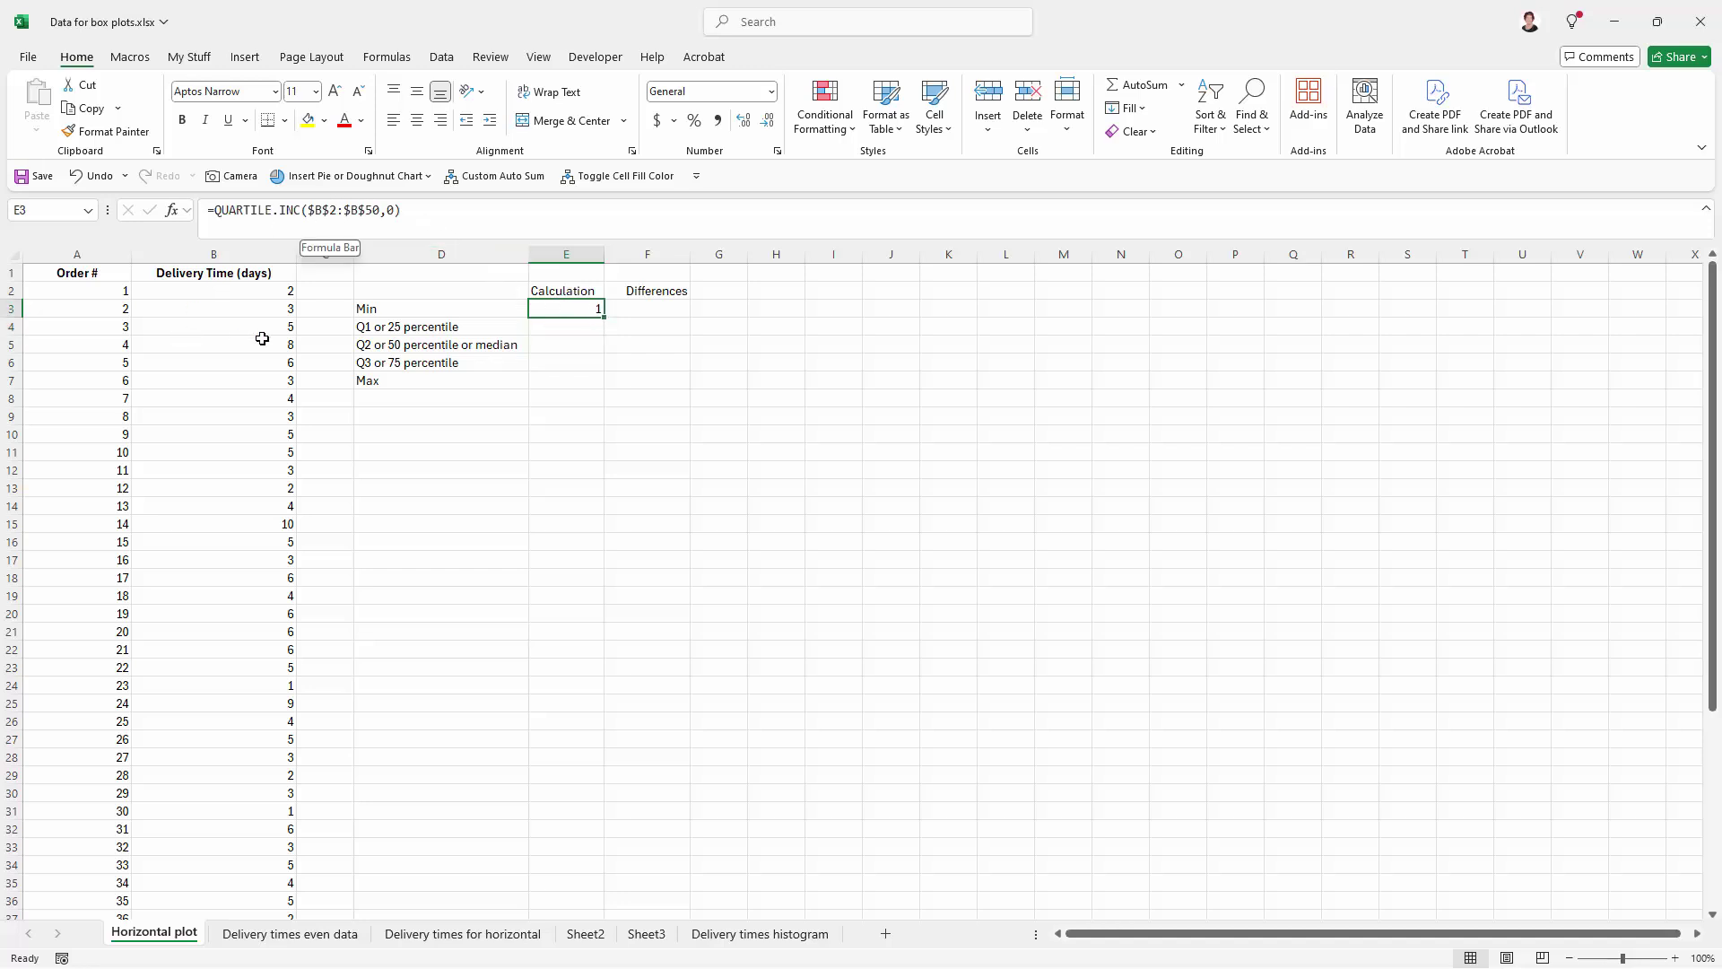
pyautogui.moveTo(606, 320); pyautogui.dragTo(604, 385)
pyautogui.click(576, 321)
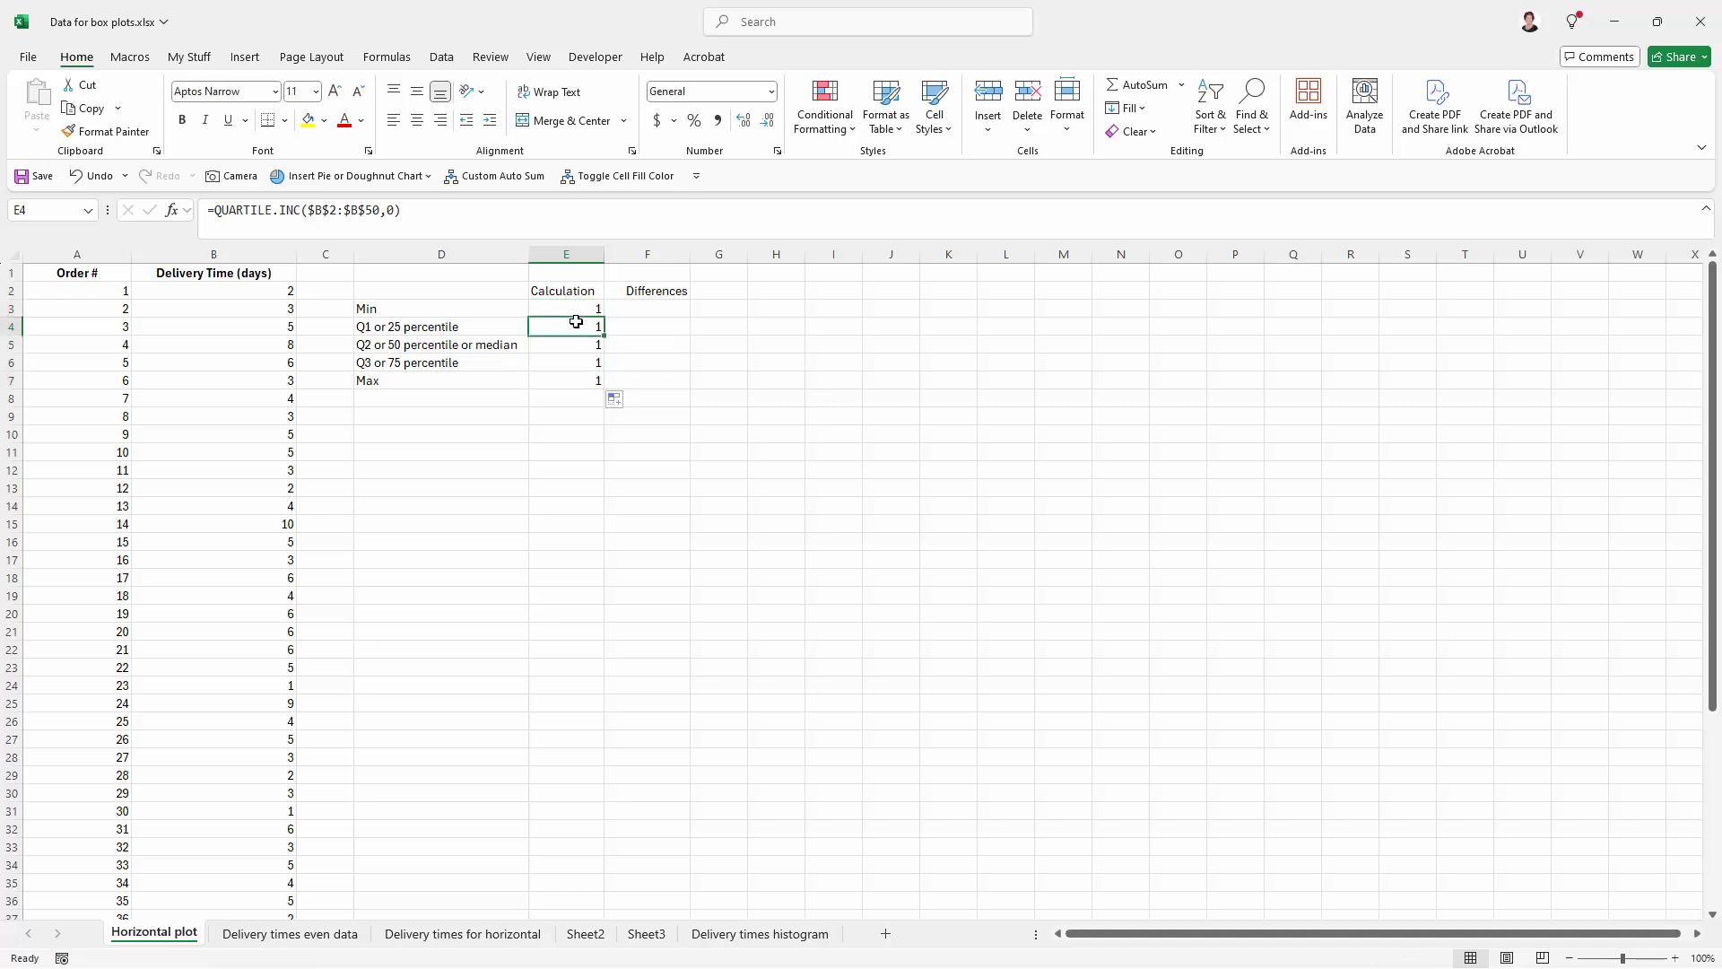
pyautogui.click(396, 208)
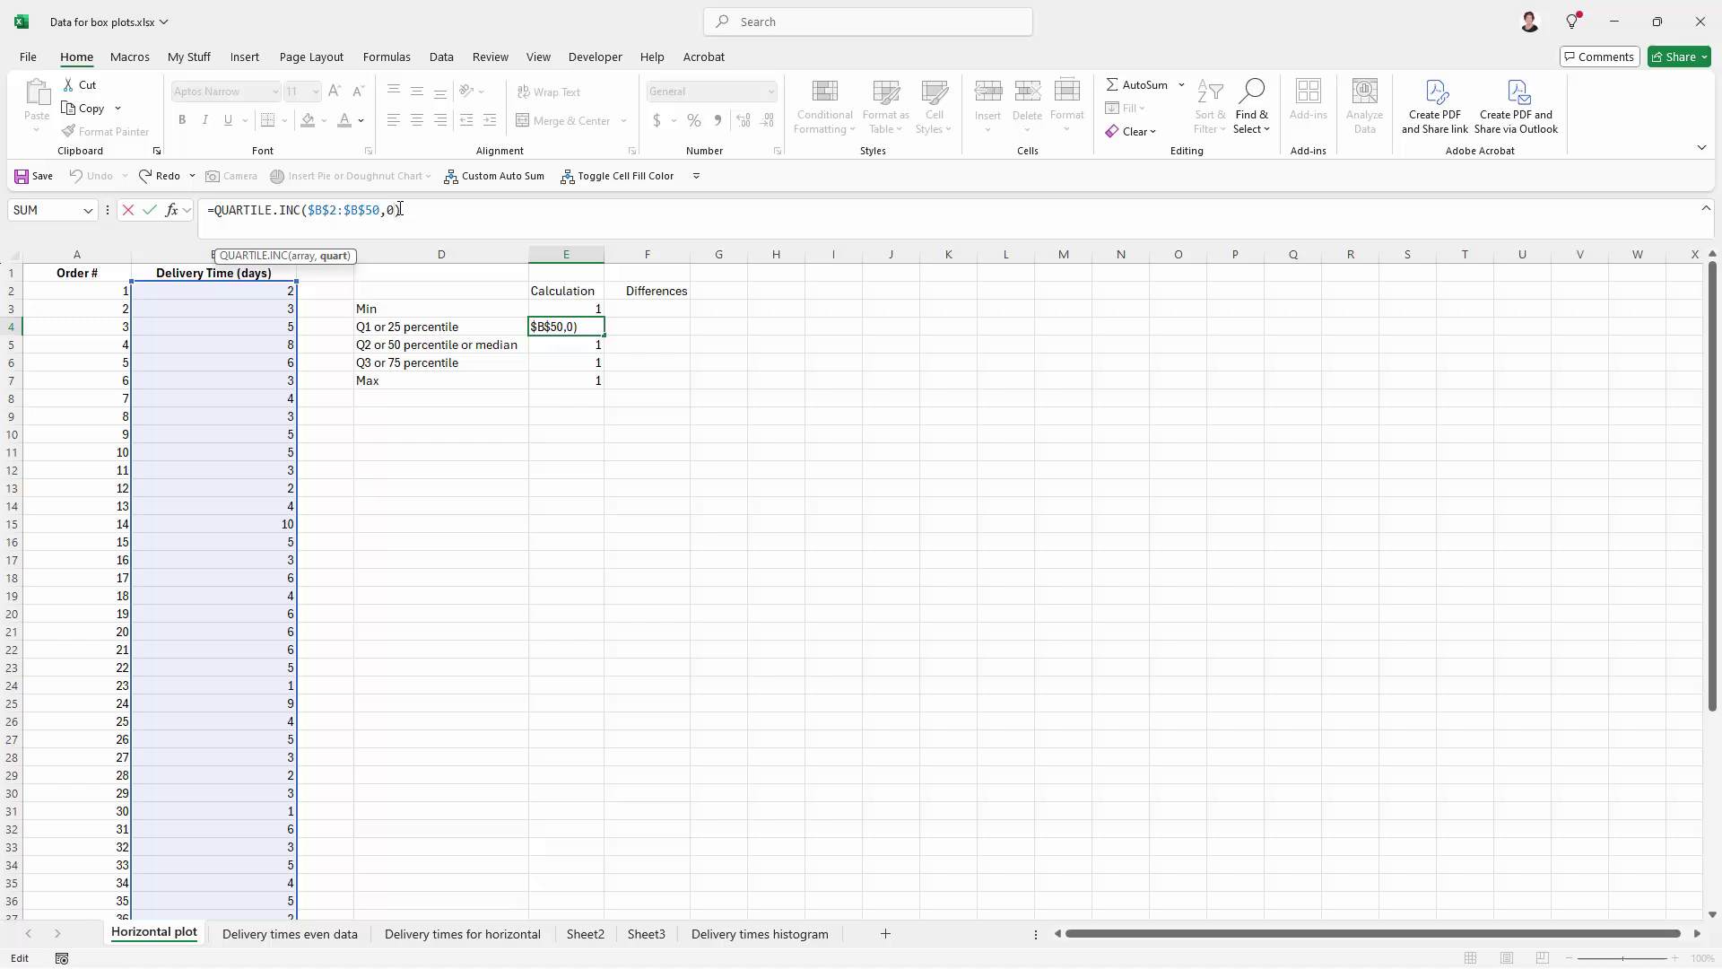
pyautogui.press('BackSpace')
pyautogui.write('1')
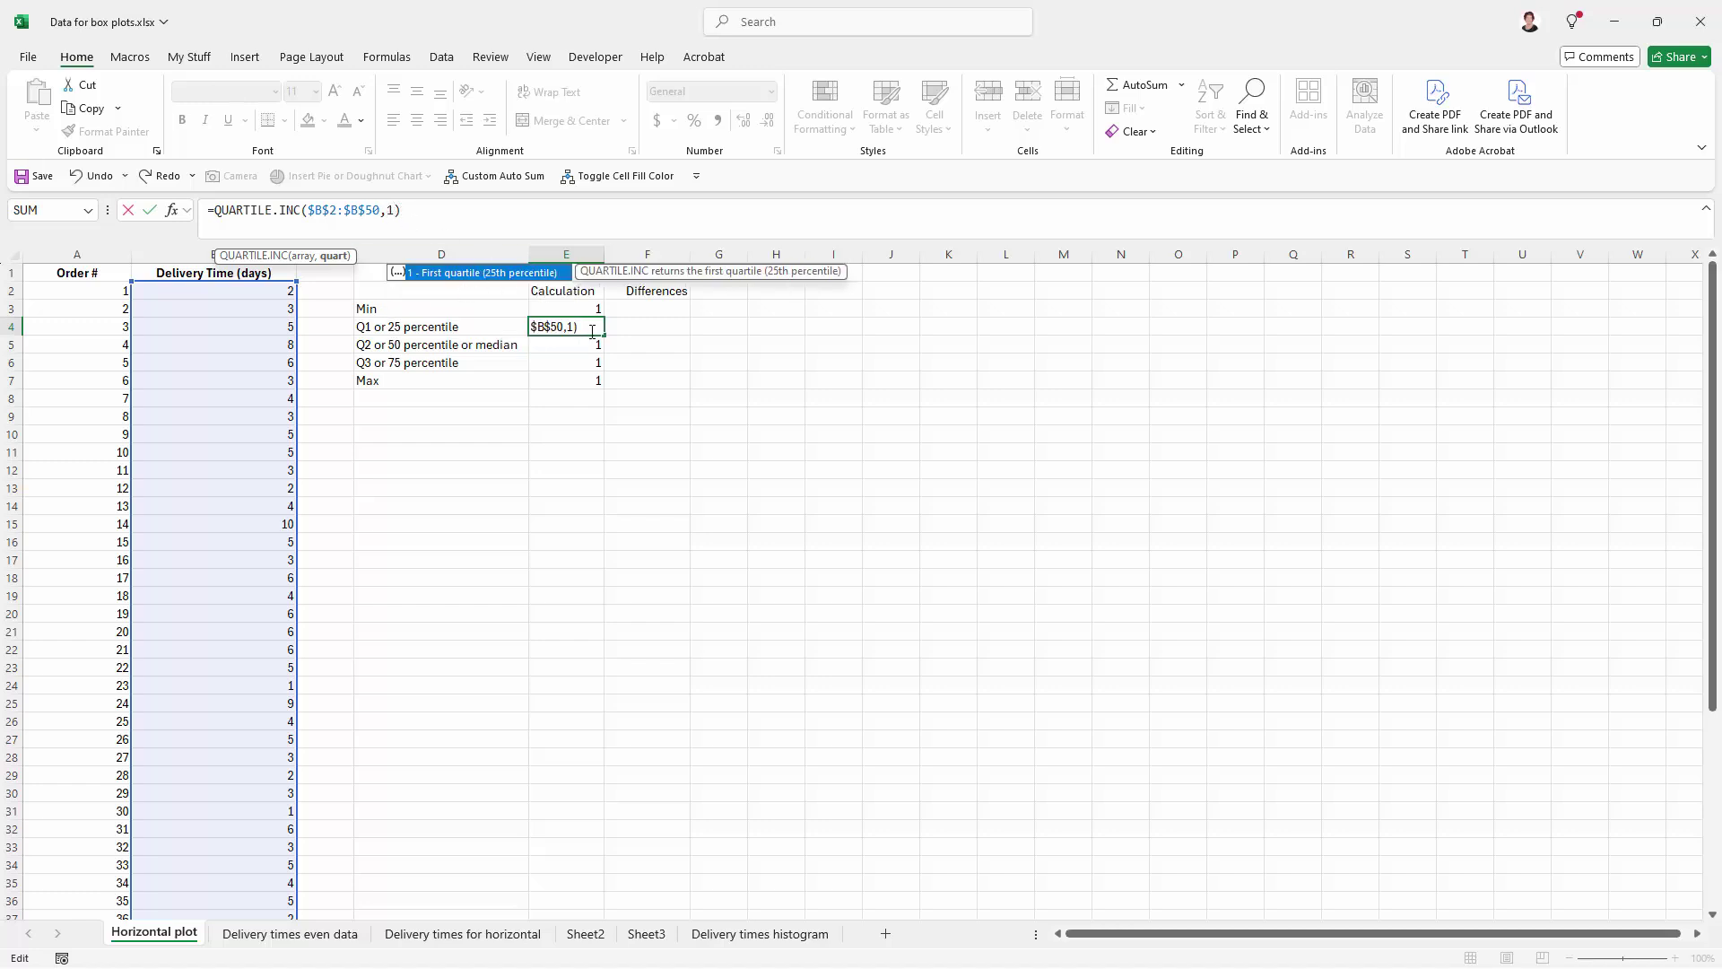
pyautogui.press('Return')
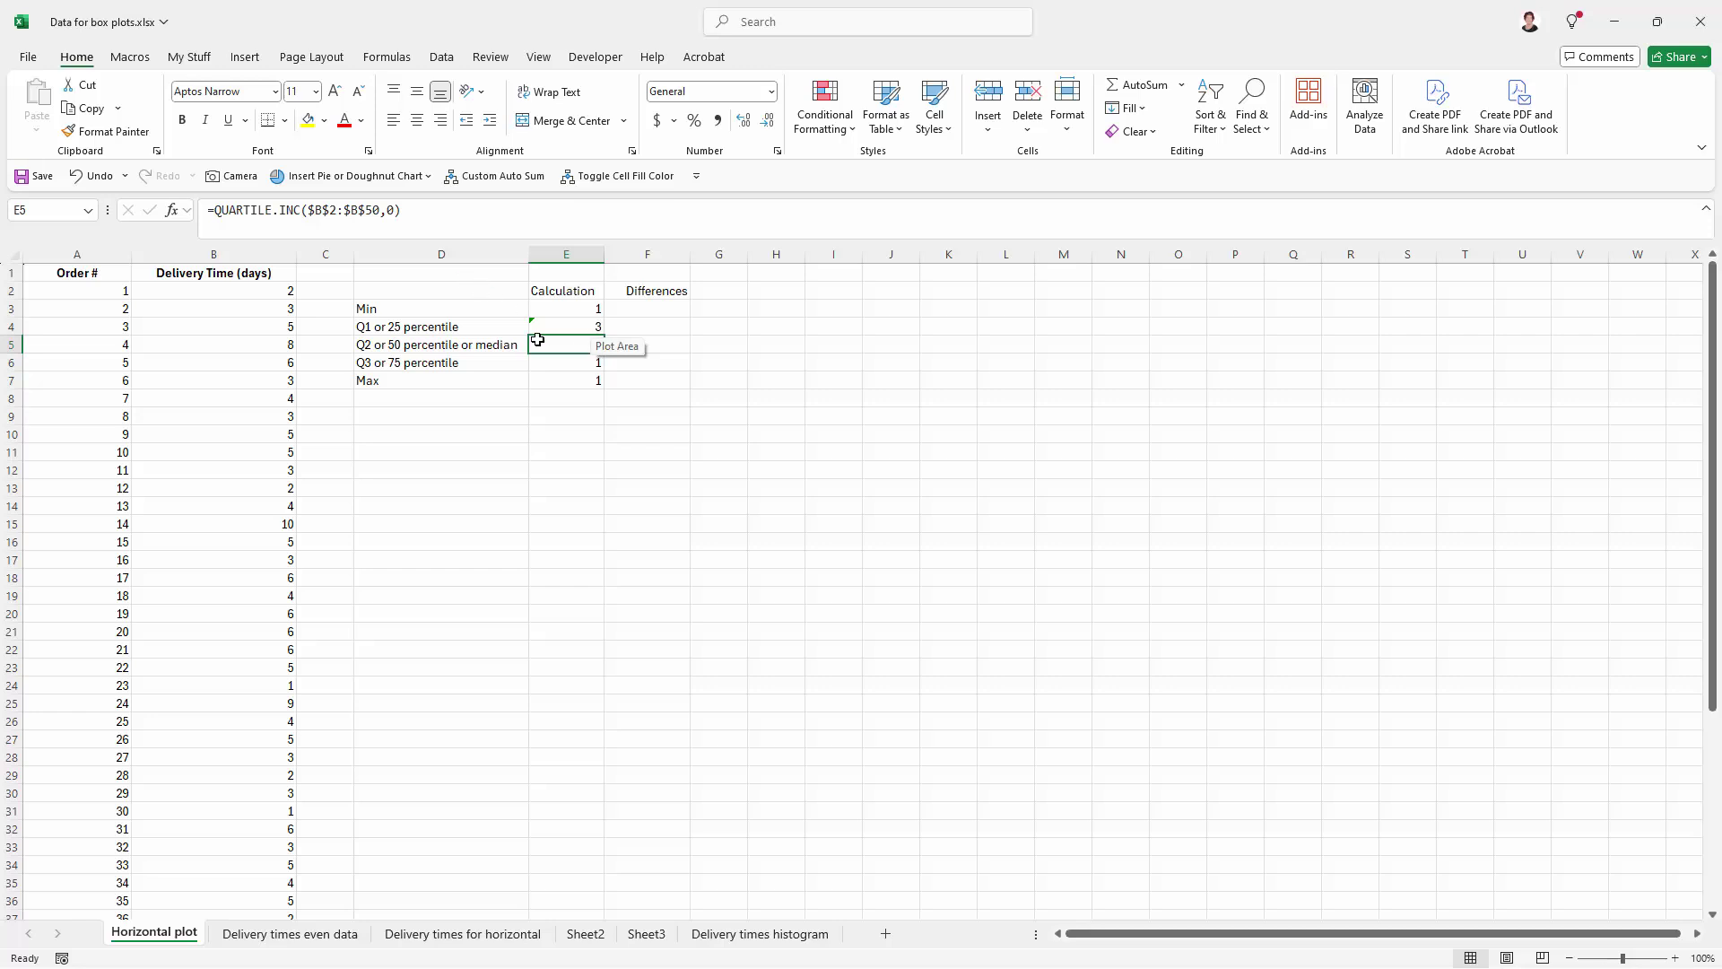
# Set the quartile arguments in E5, E6 and E7 to 2, 3 and 4.
pyautogui.doubleClick(438, 216)
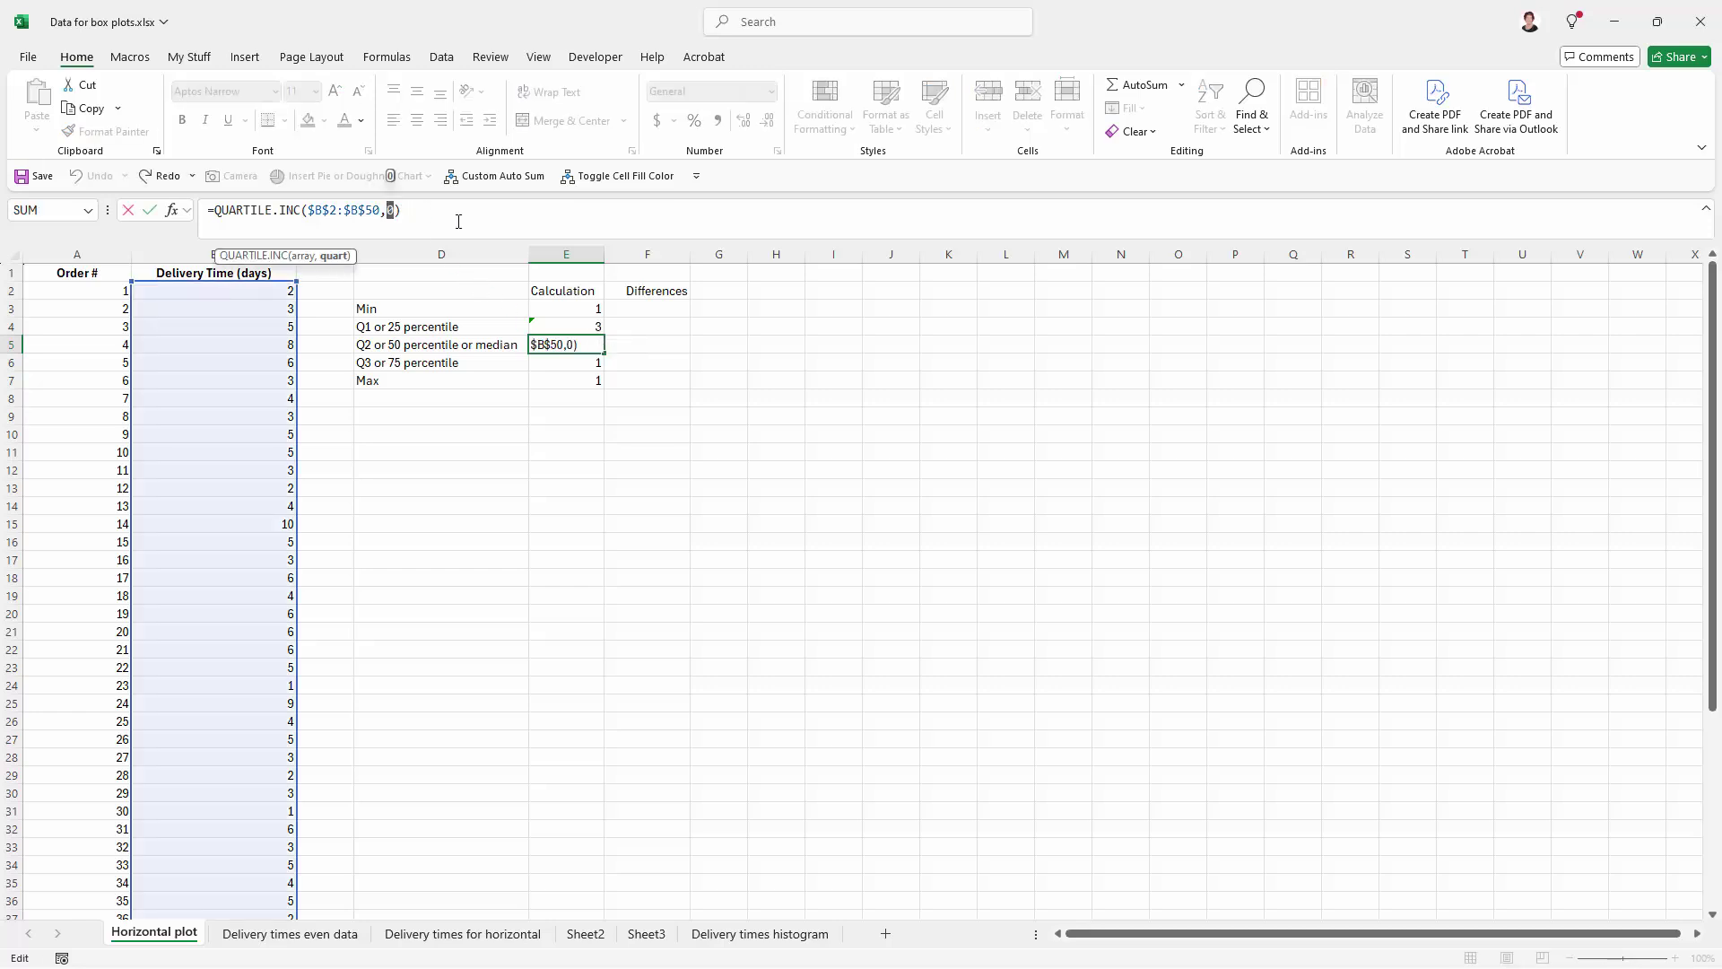
pyautogui.write('2')
pyautogui.press('Return')
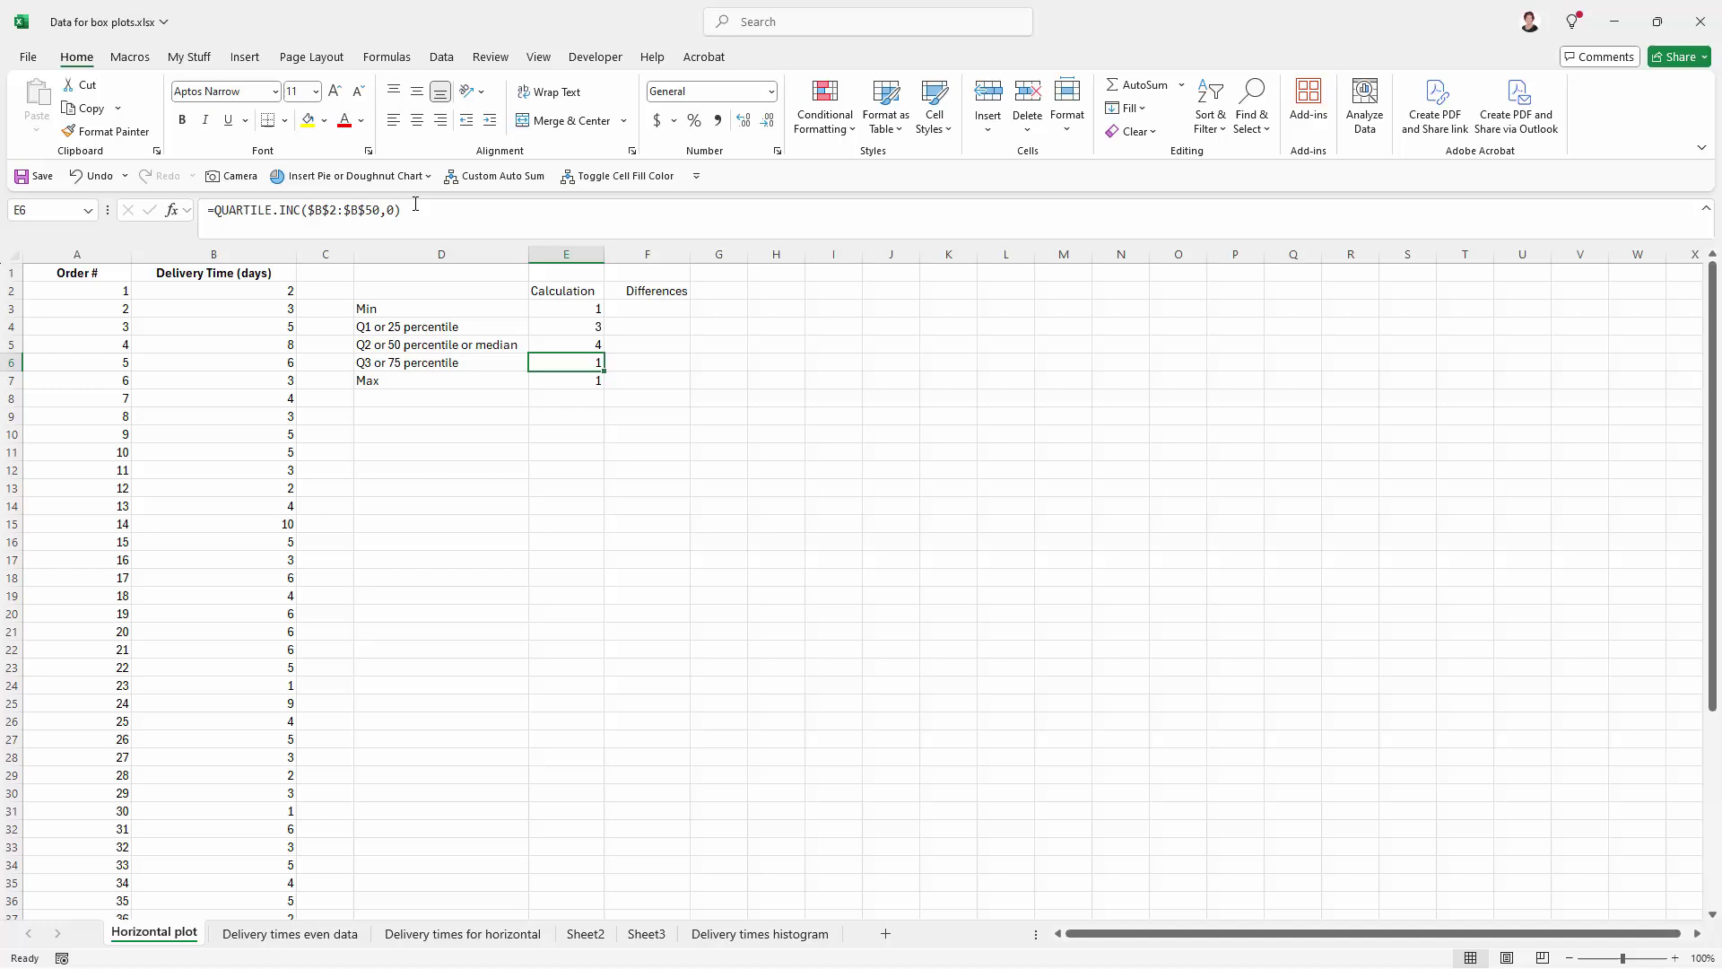
pyautogui.click(391, 209)
pyautogui.write('3')
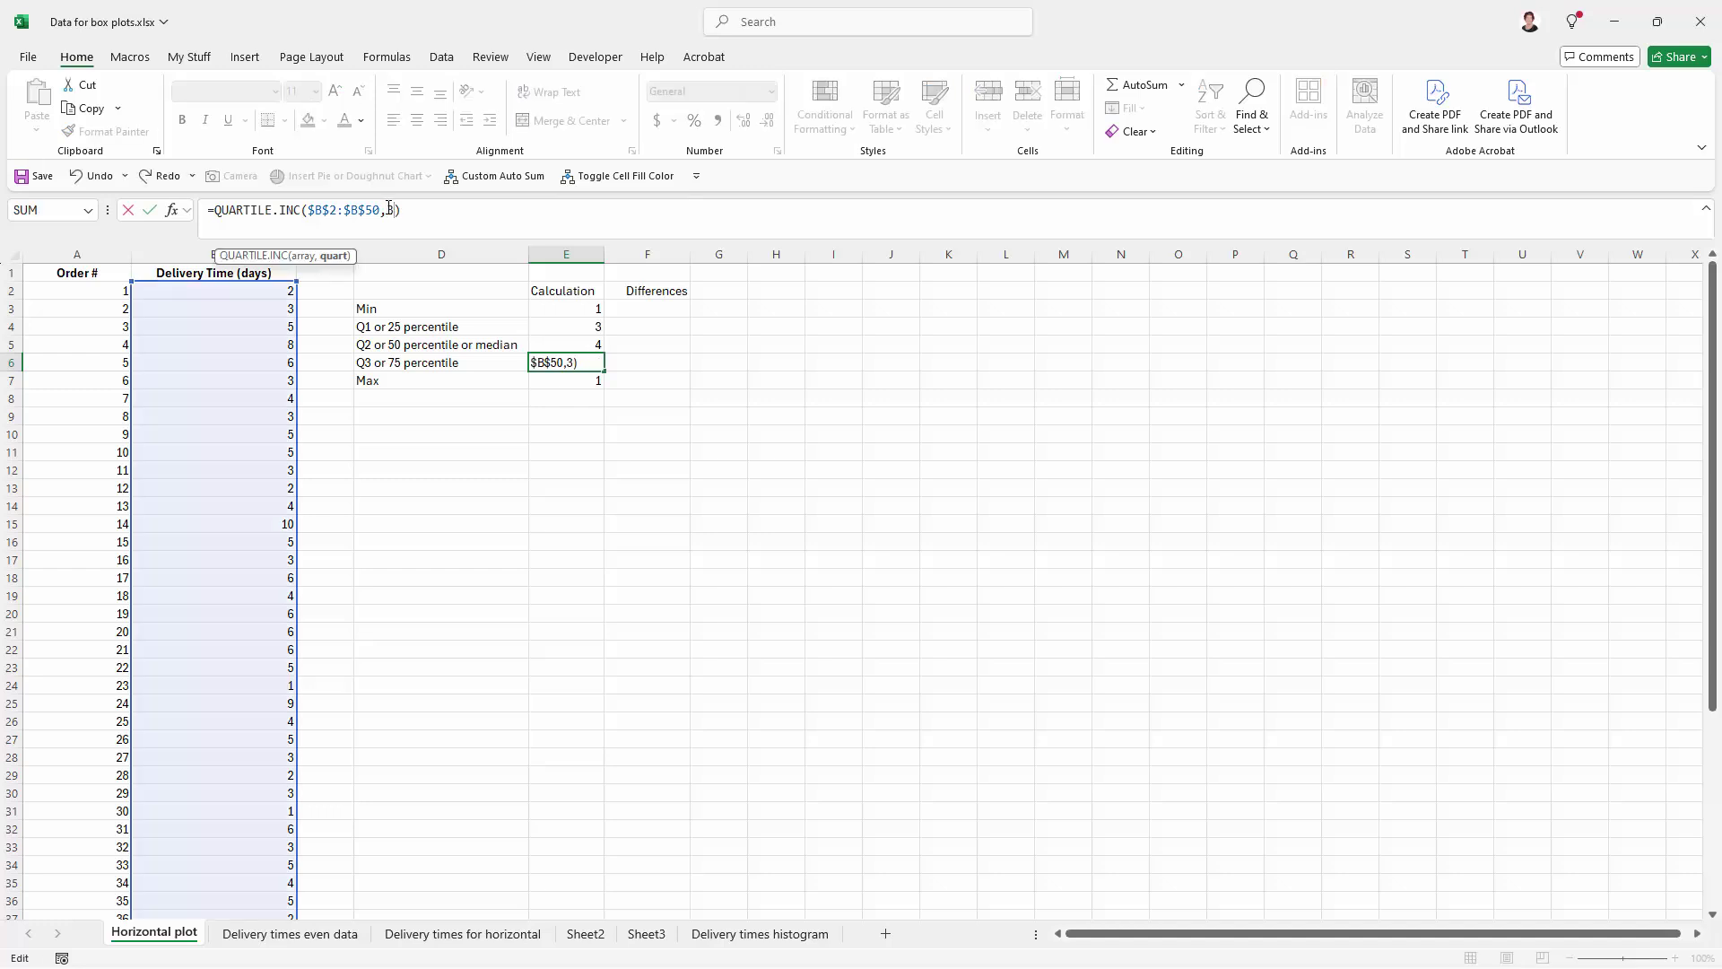
pyautogui.press('Return')
pyautogui.click(389, 209)
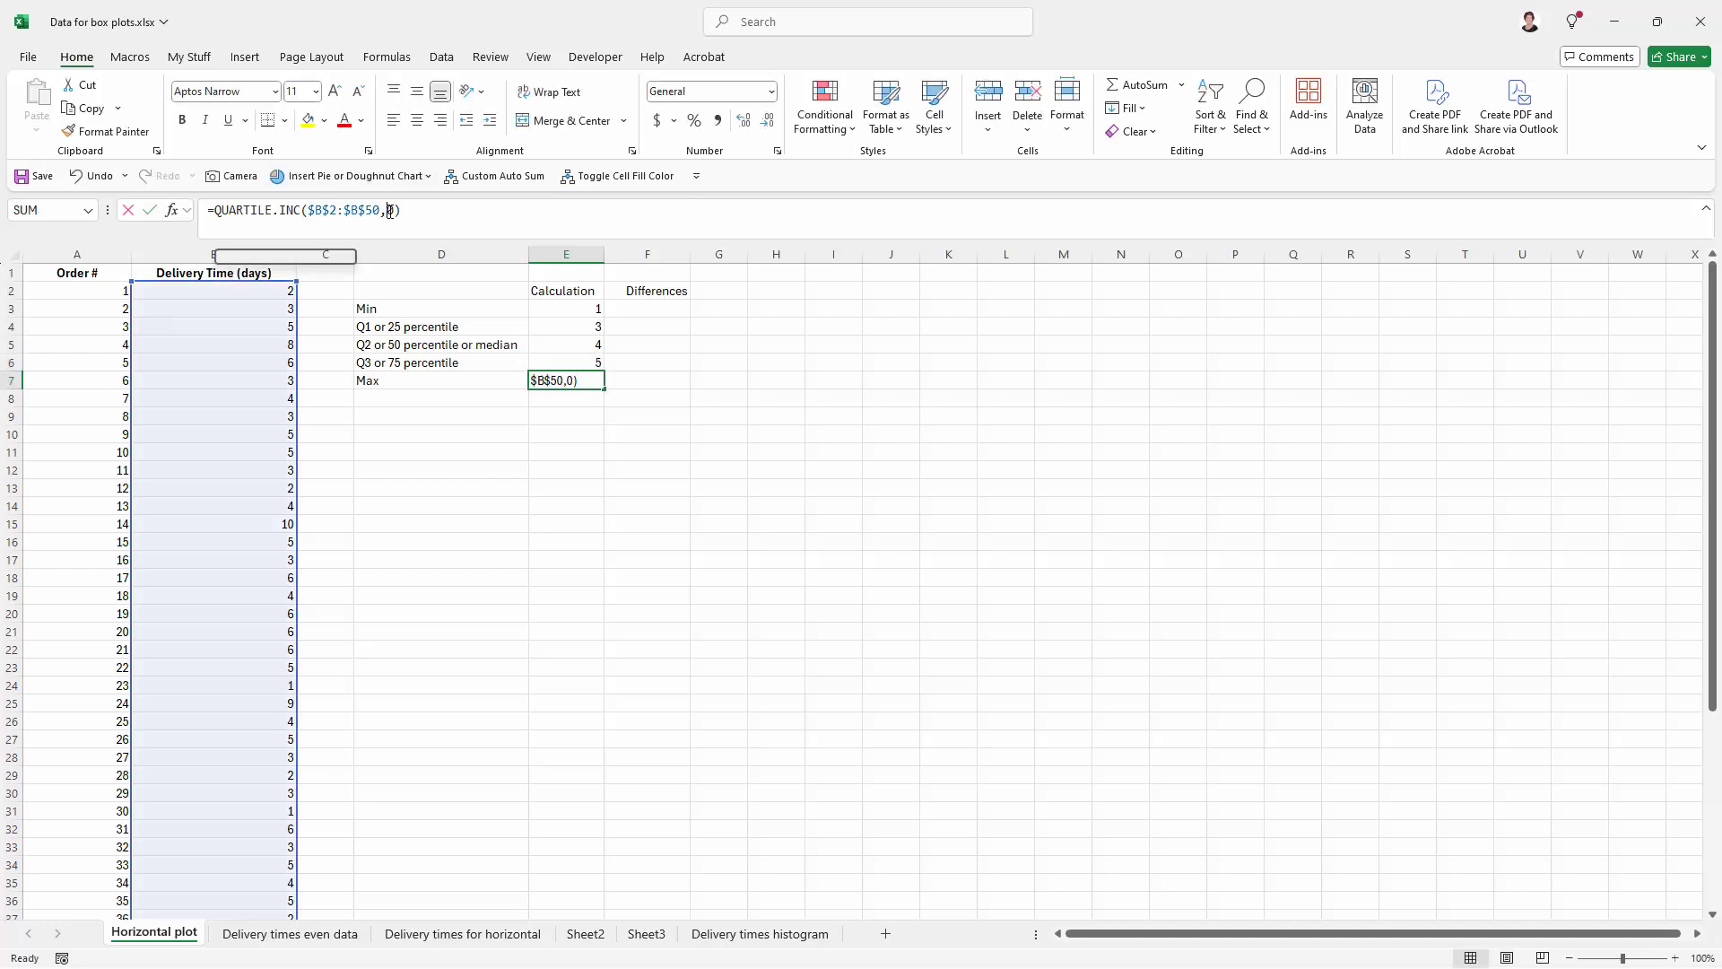
pyautogui.write('4')
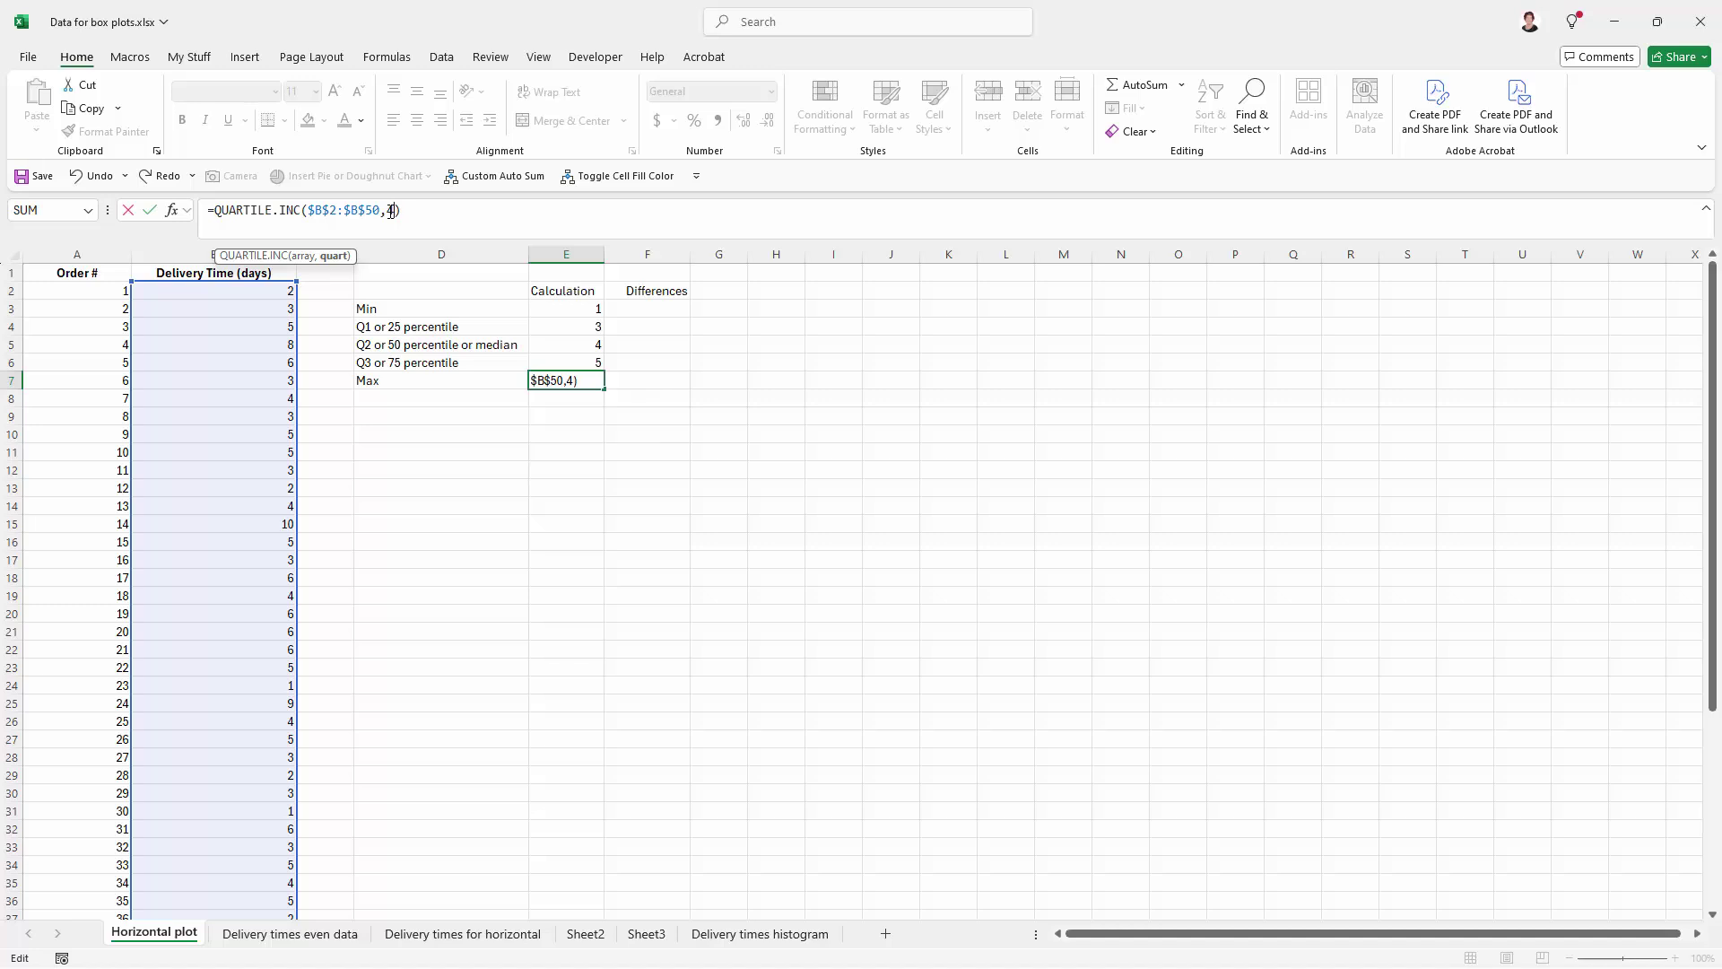
pyautogui.press('Return')
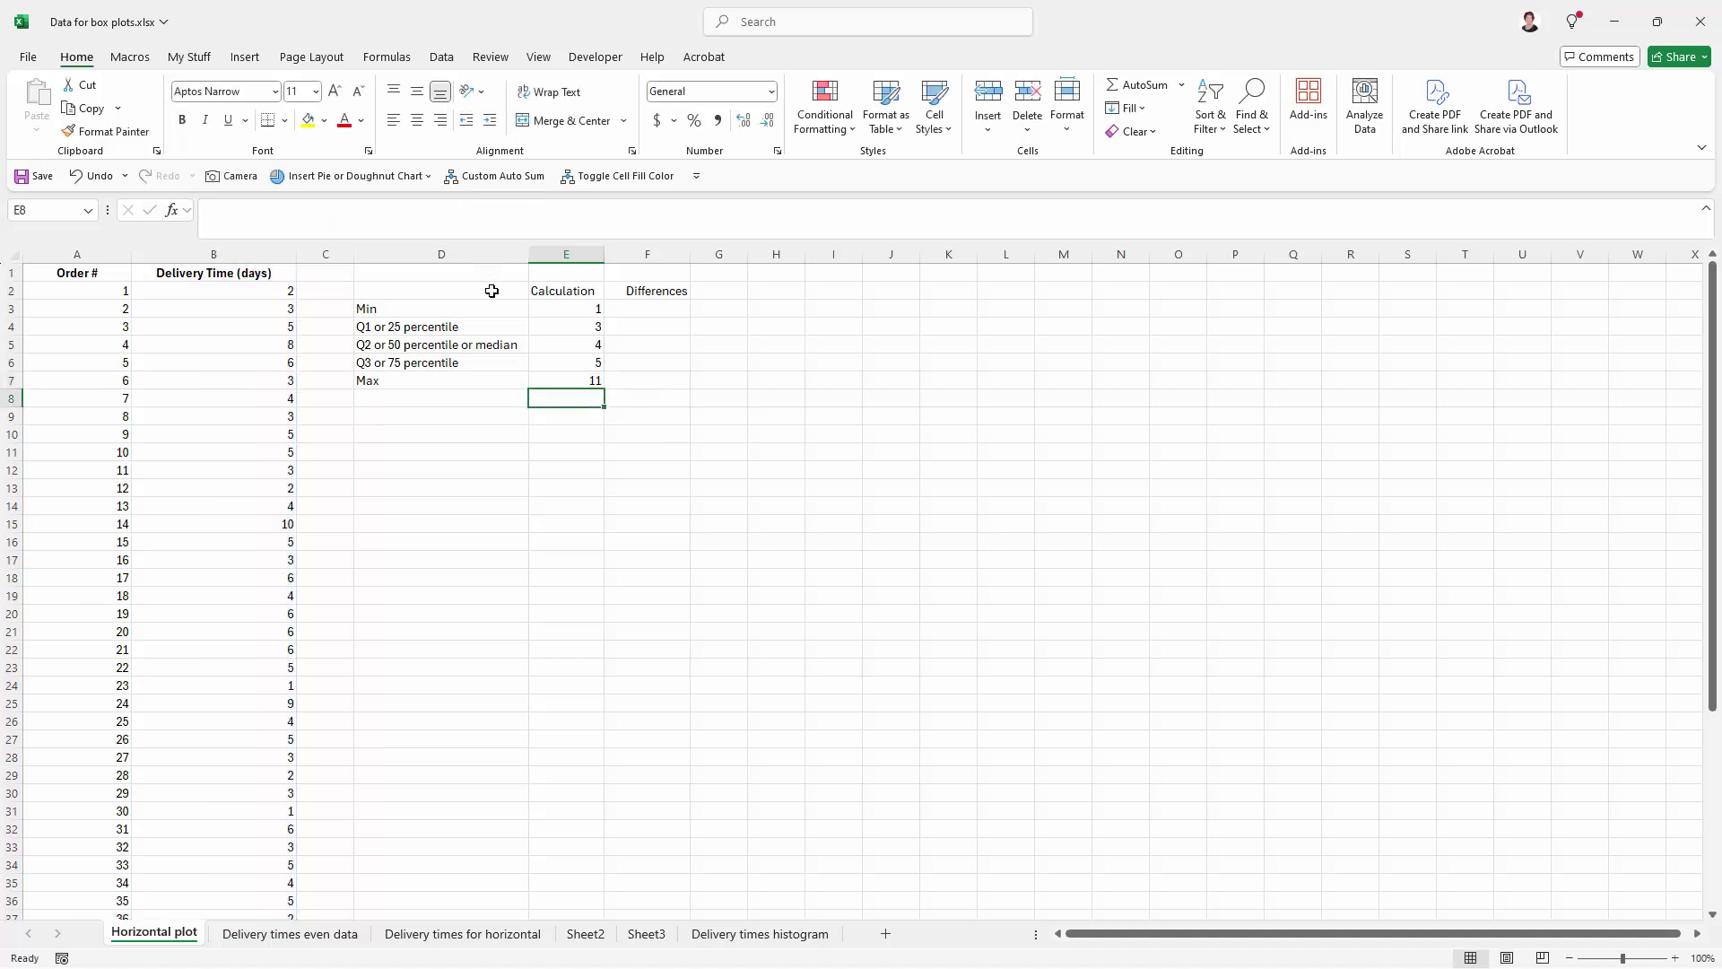
pyautogui.moveTo(519, 314); pyautogui.dragTo(546, 305)
# Enter =E3 in F3 so the first difference shows the minimum, 1.
pyautogui.click(543, 307)
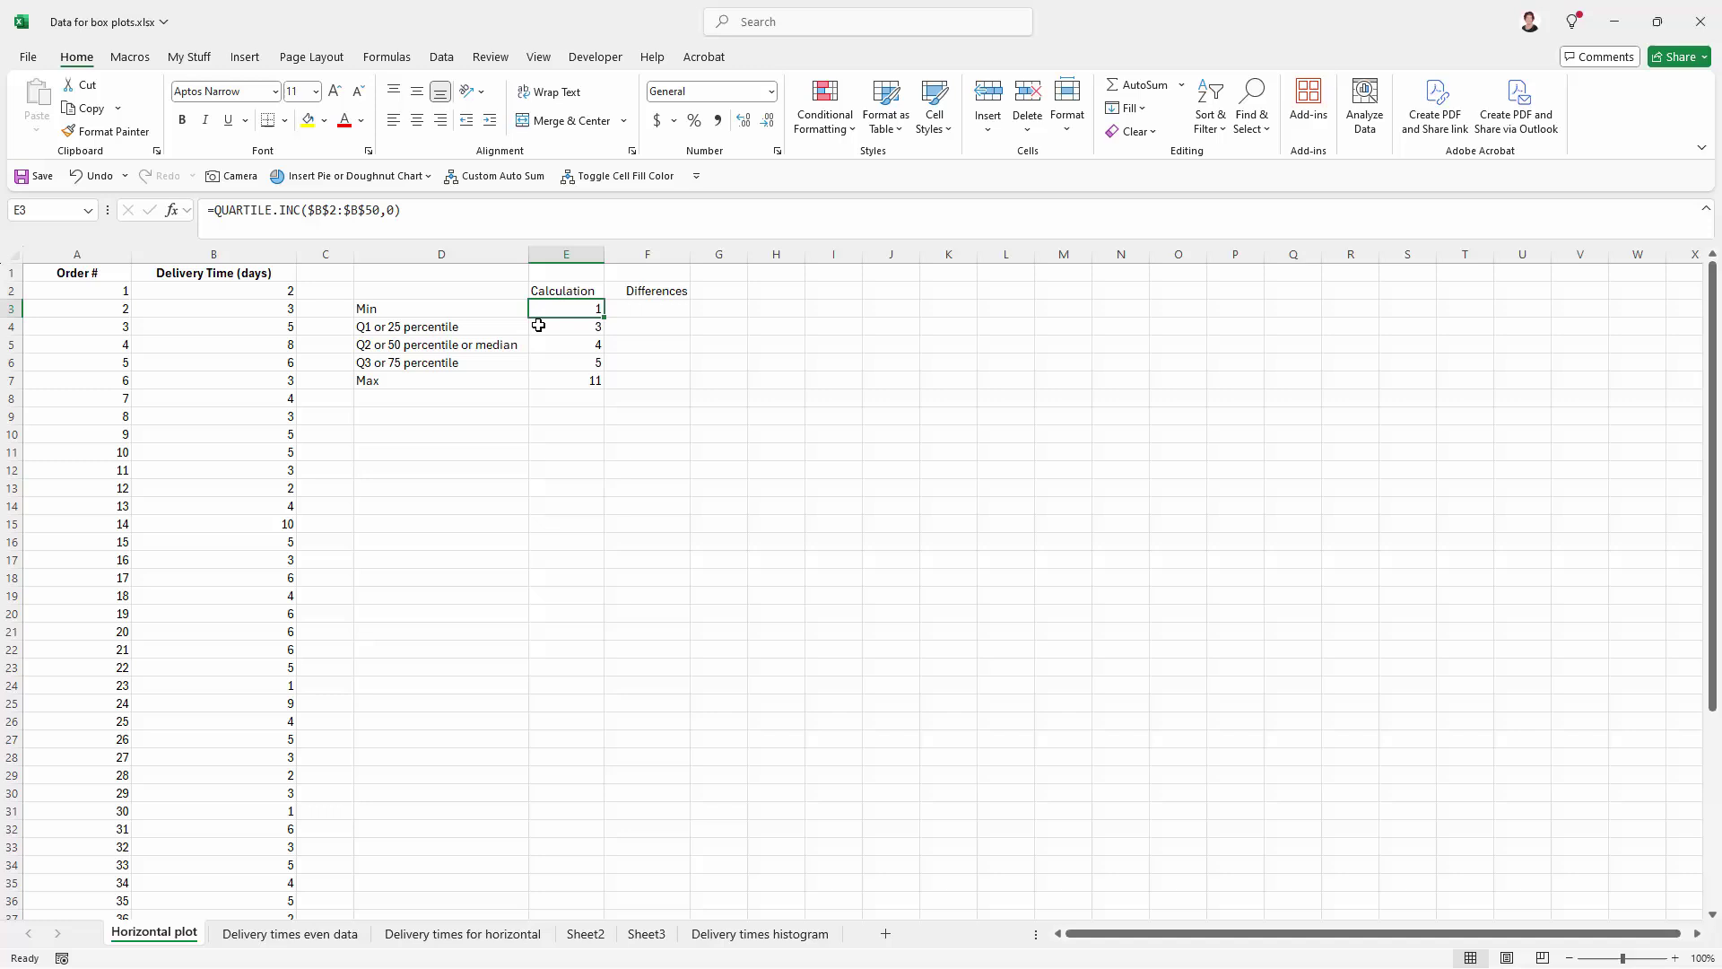
pyautogui.click(544, 326)
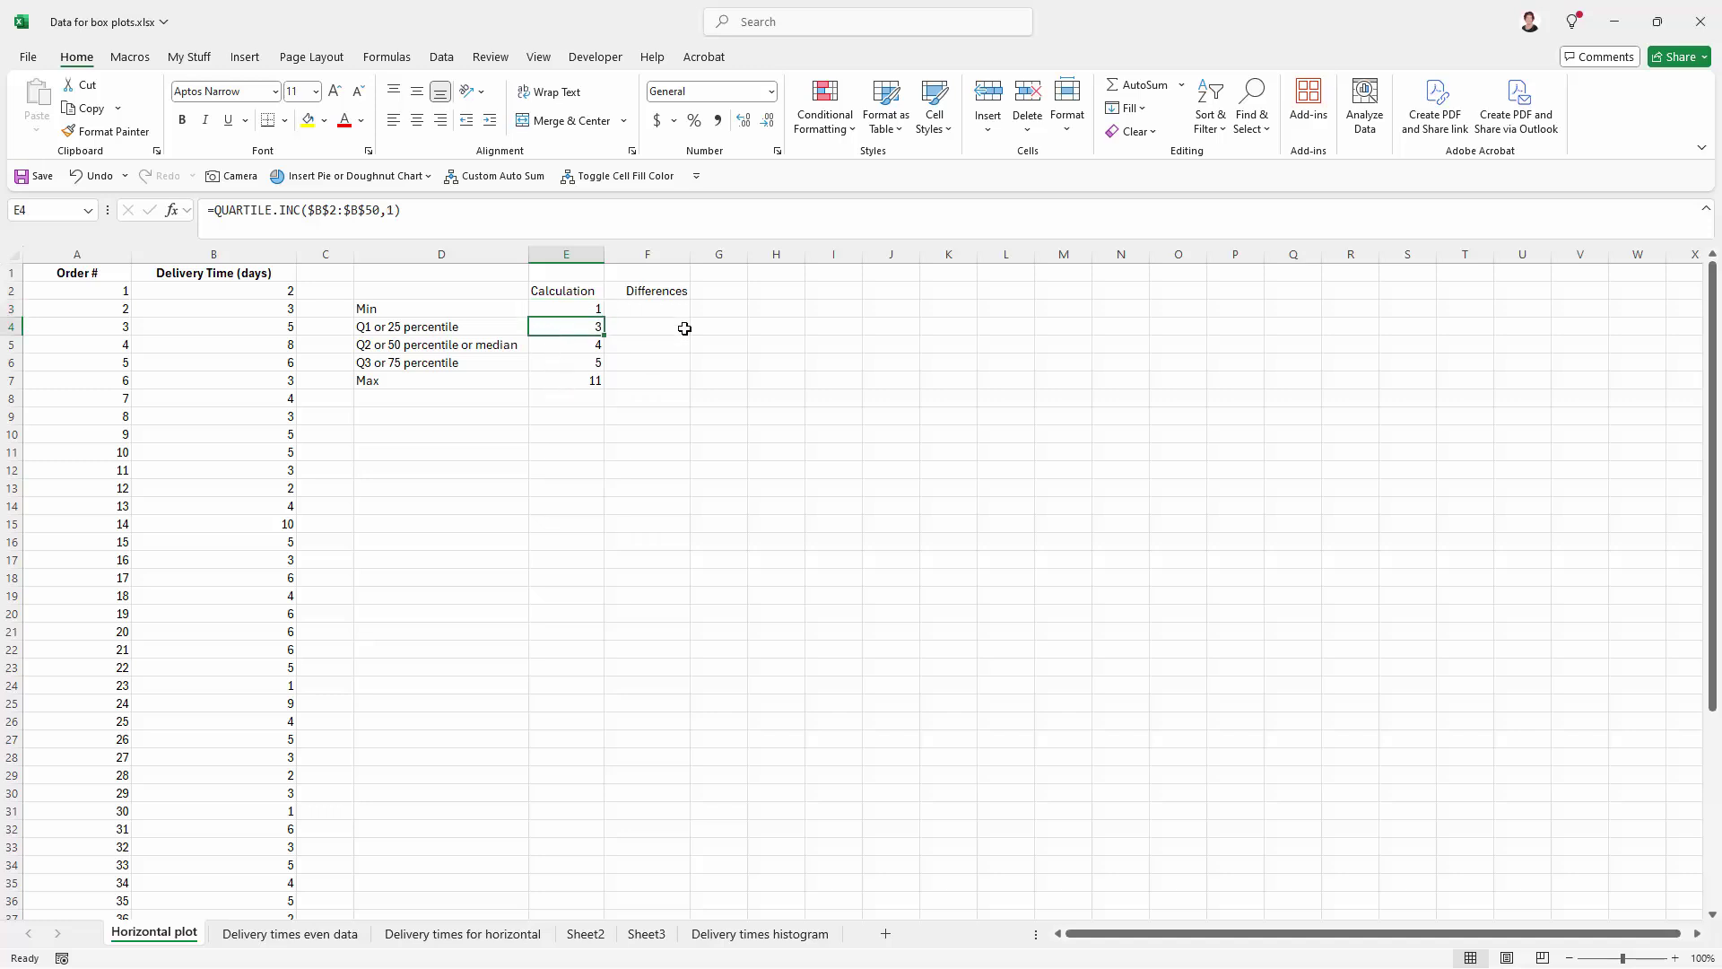
pyautogui.click(665, 307)
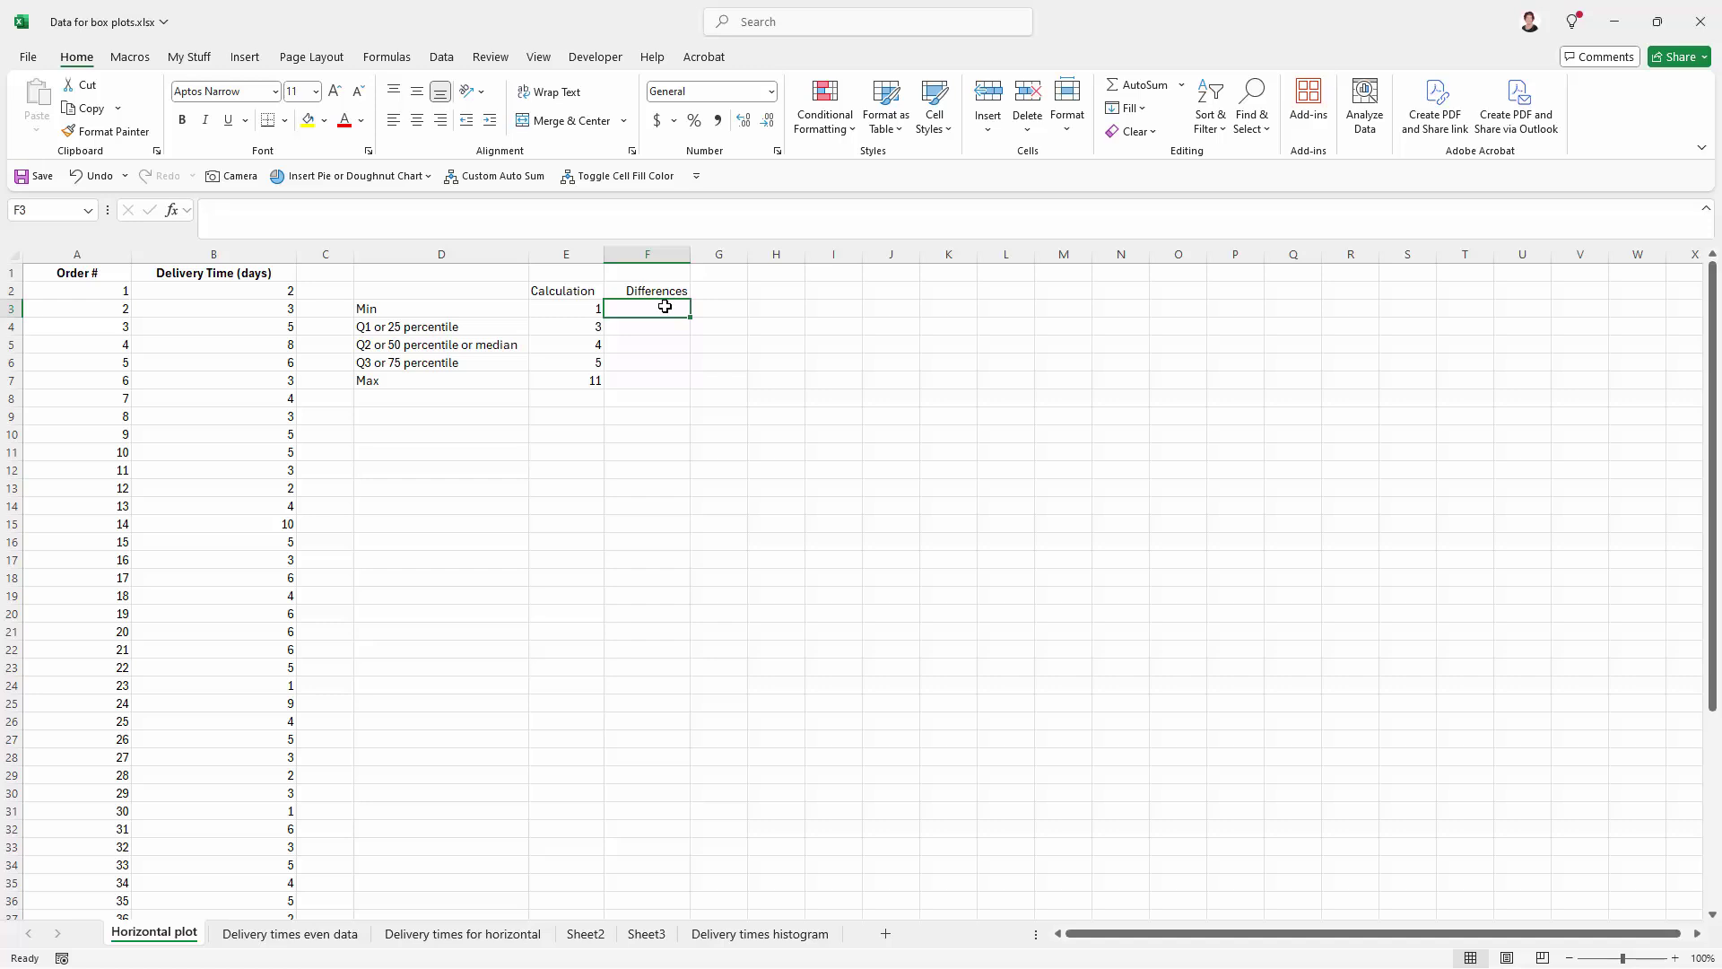
pyautogui.write('=')
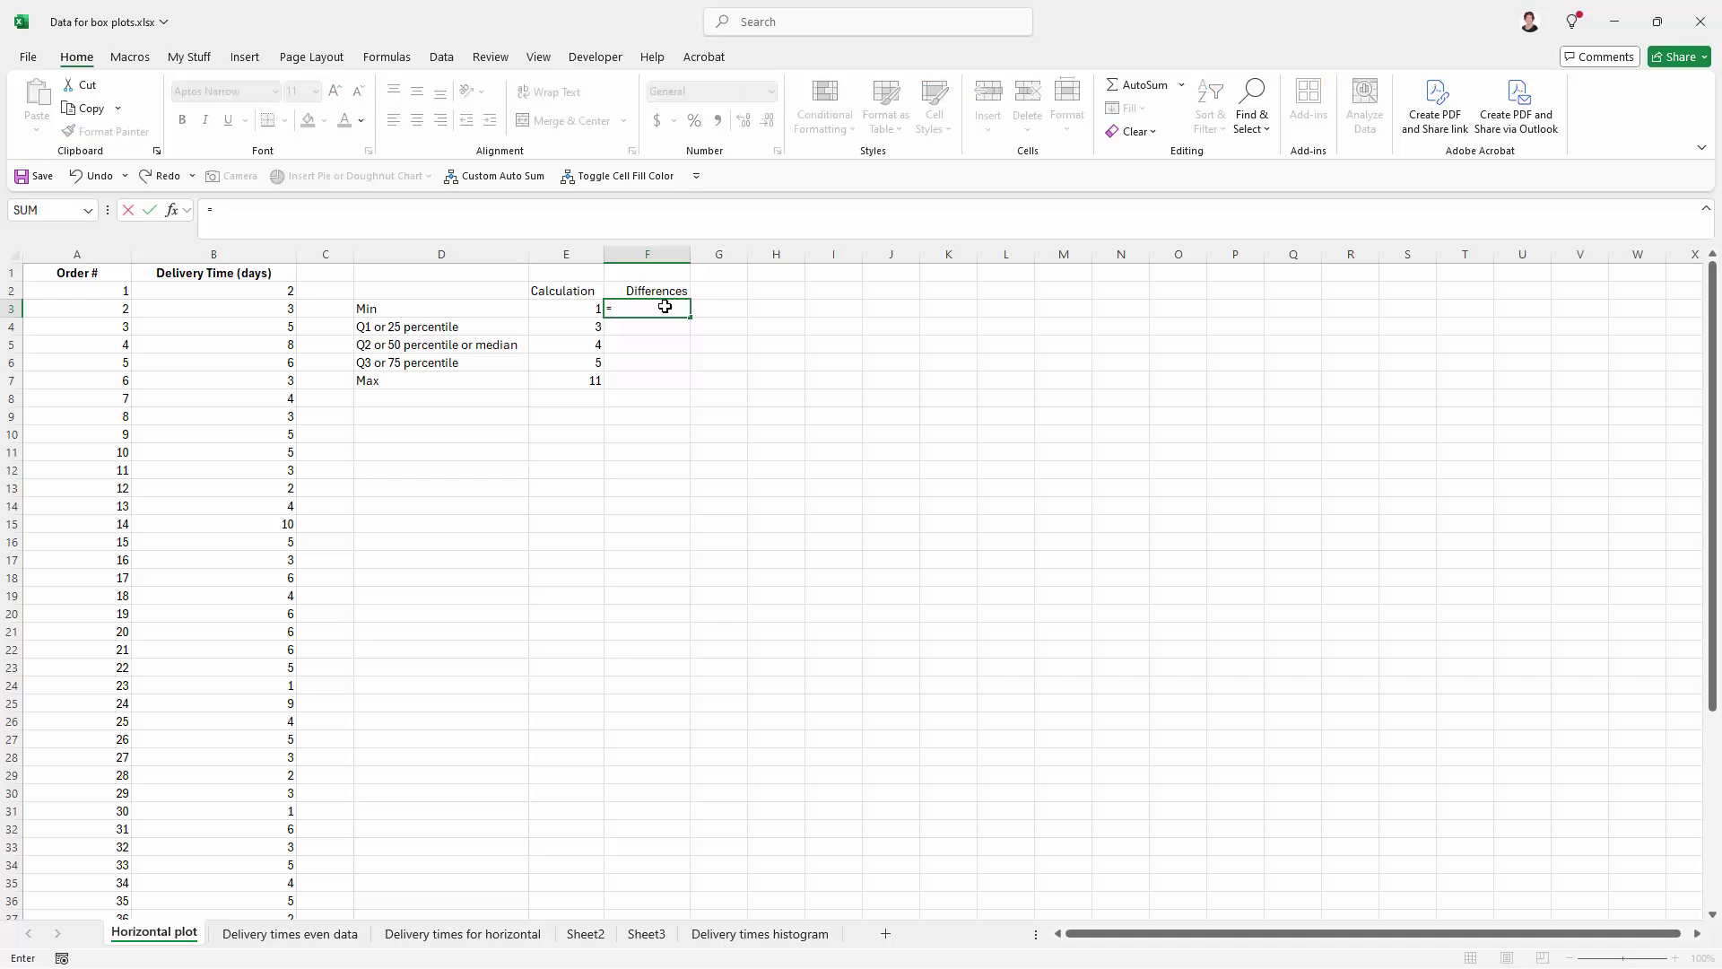
pyautogui.press('Left')
pyautogui.press('Return')
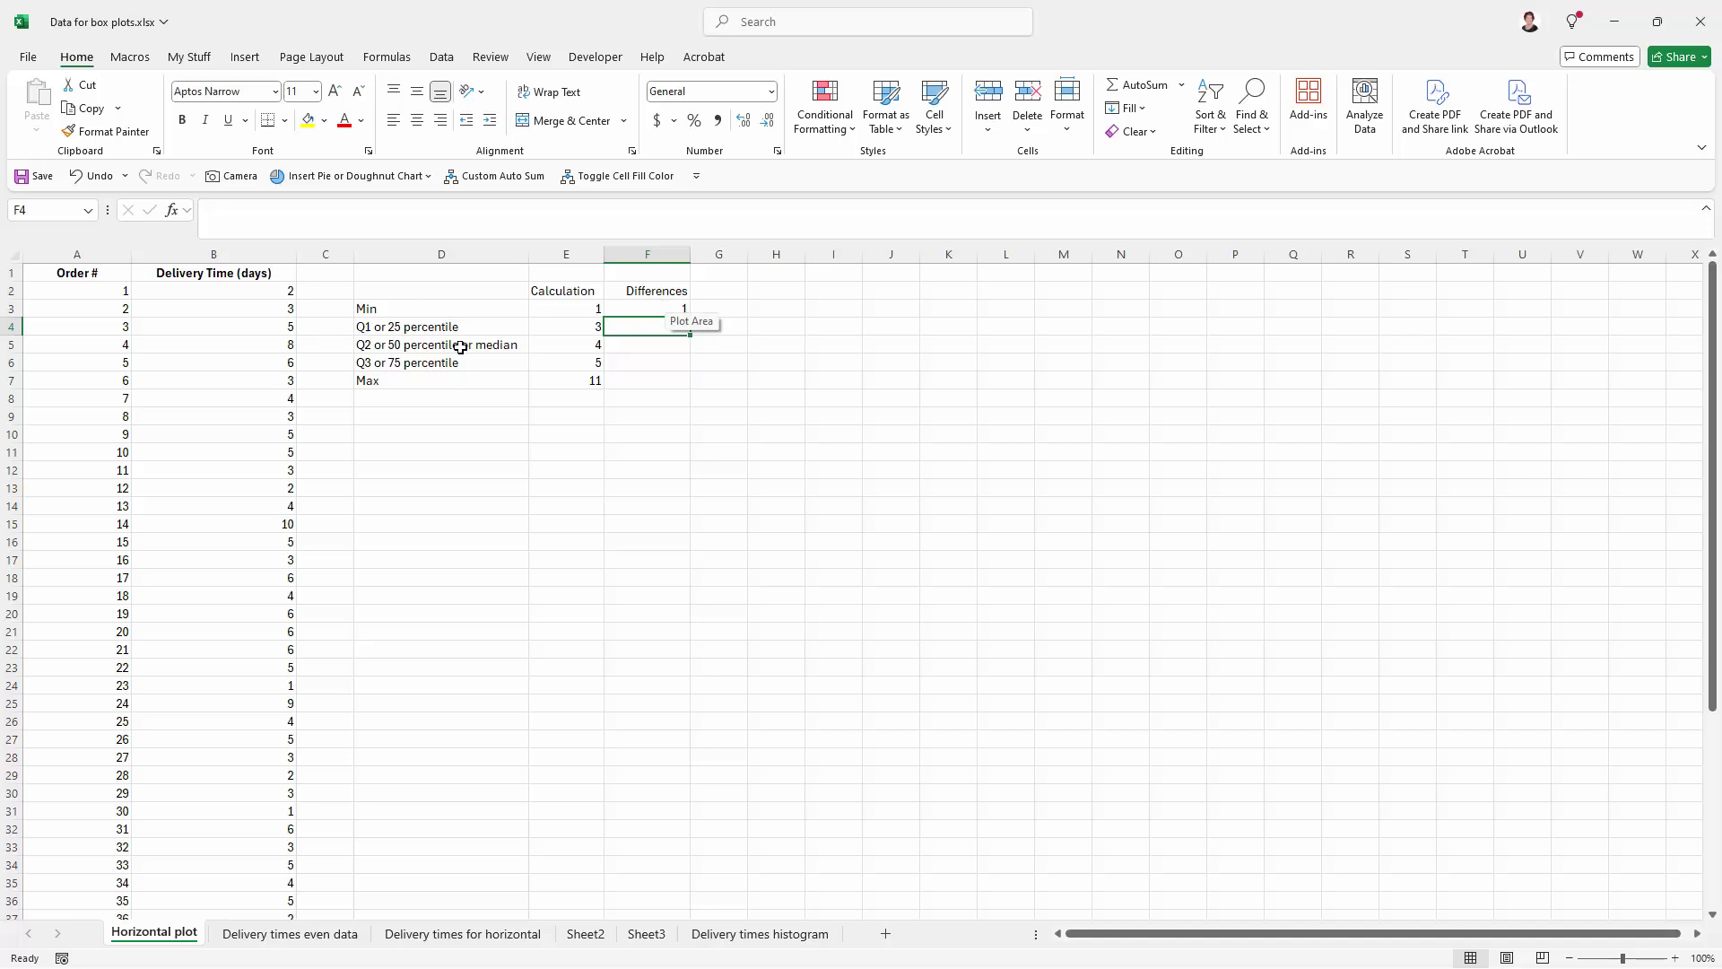
# Enter =E4-E3 in F4 and copy it down to F7, giving 2, 1, 1, 6.
pyautogui.write('=')
pyautogui.press('Down')
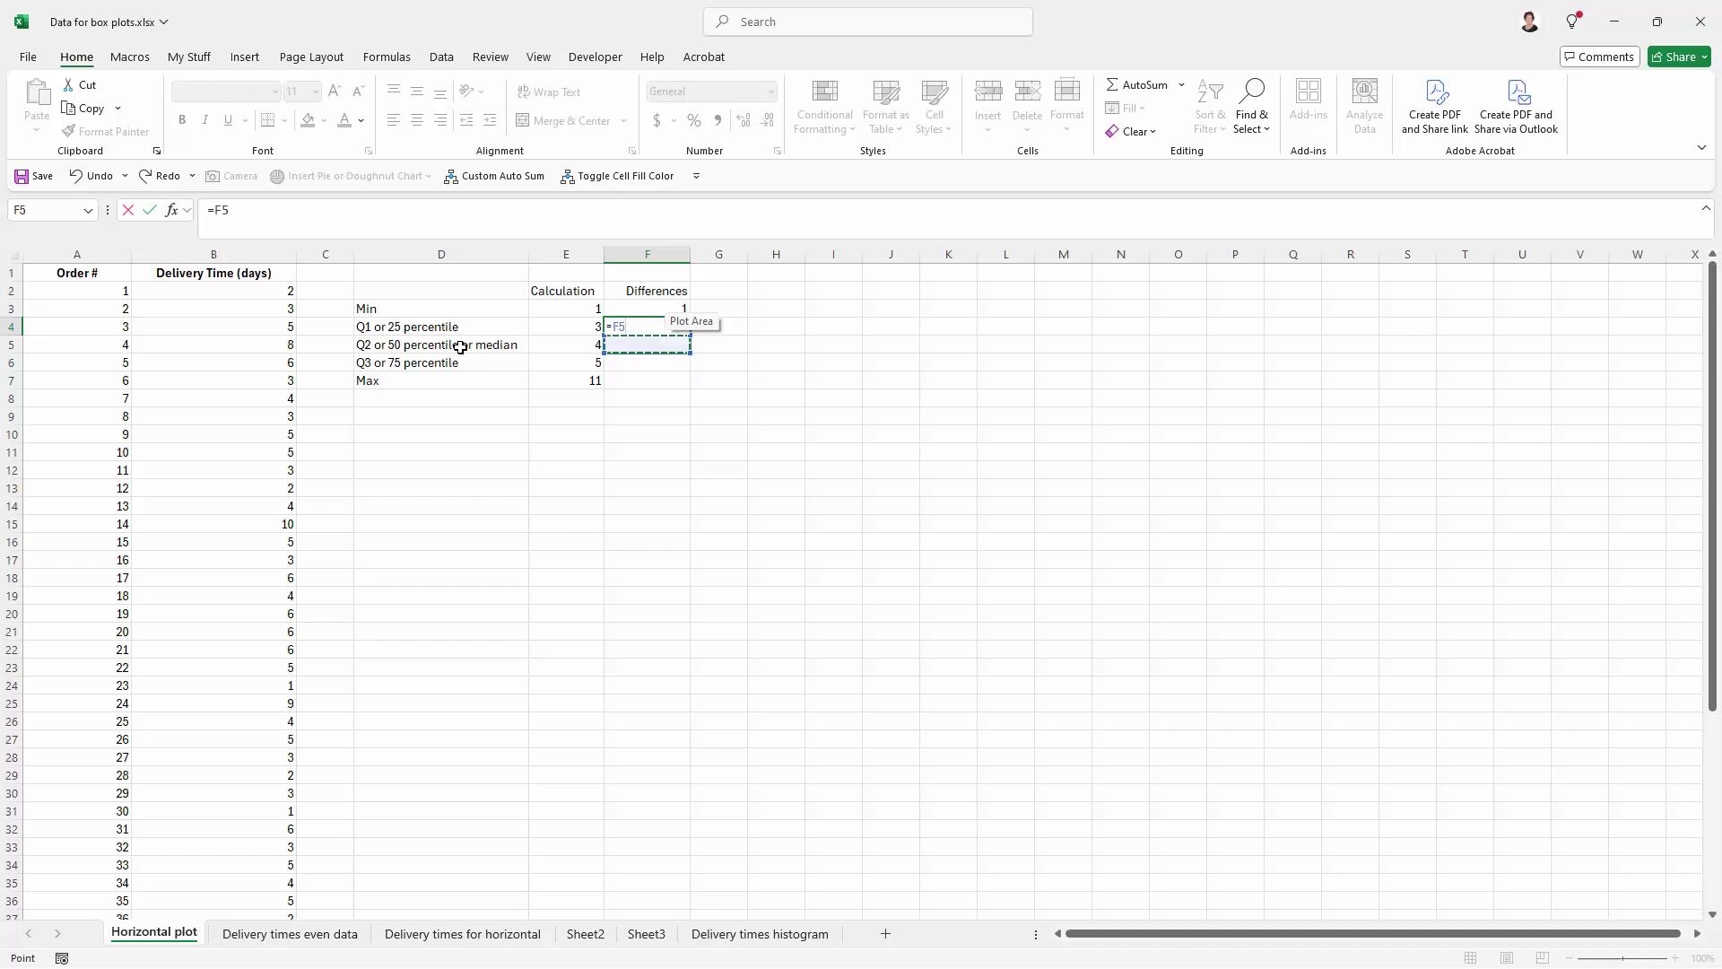
pyautogui.press('Up')
pyautogui.press('Left')
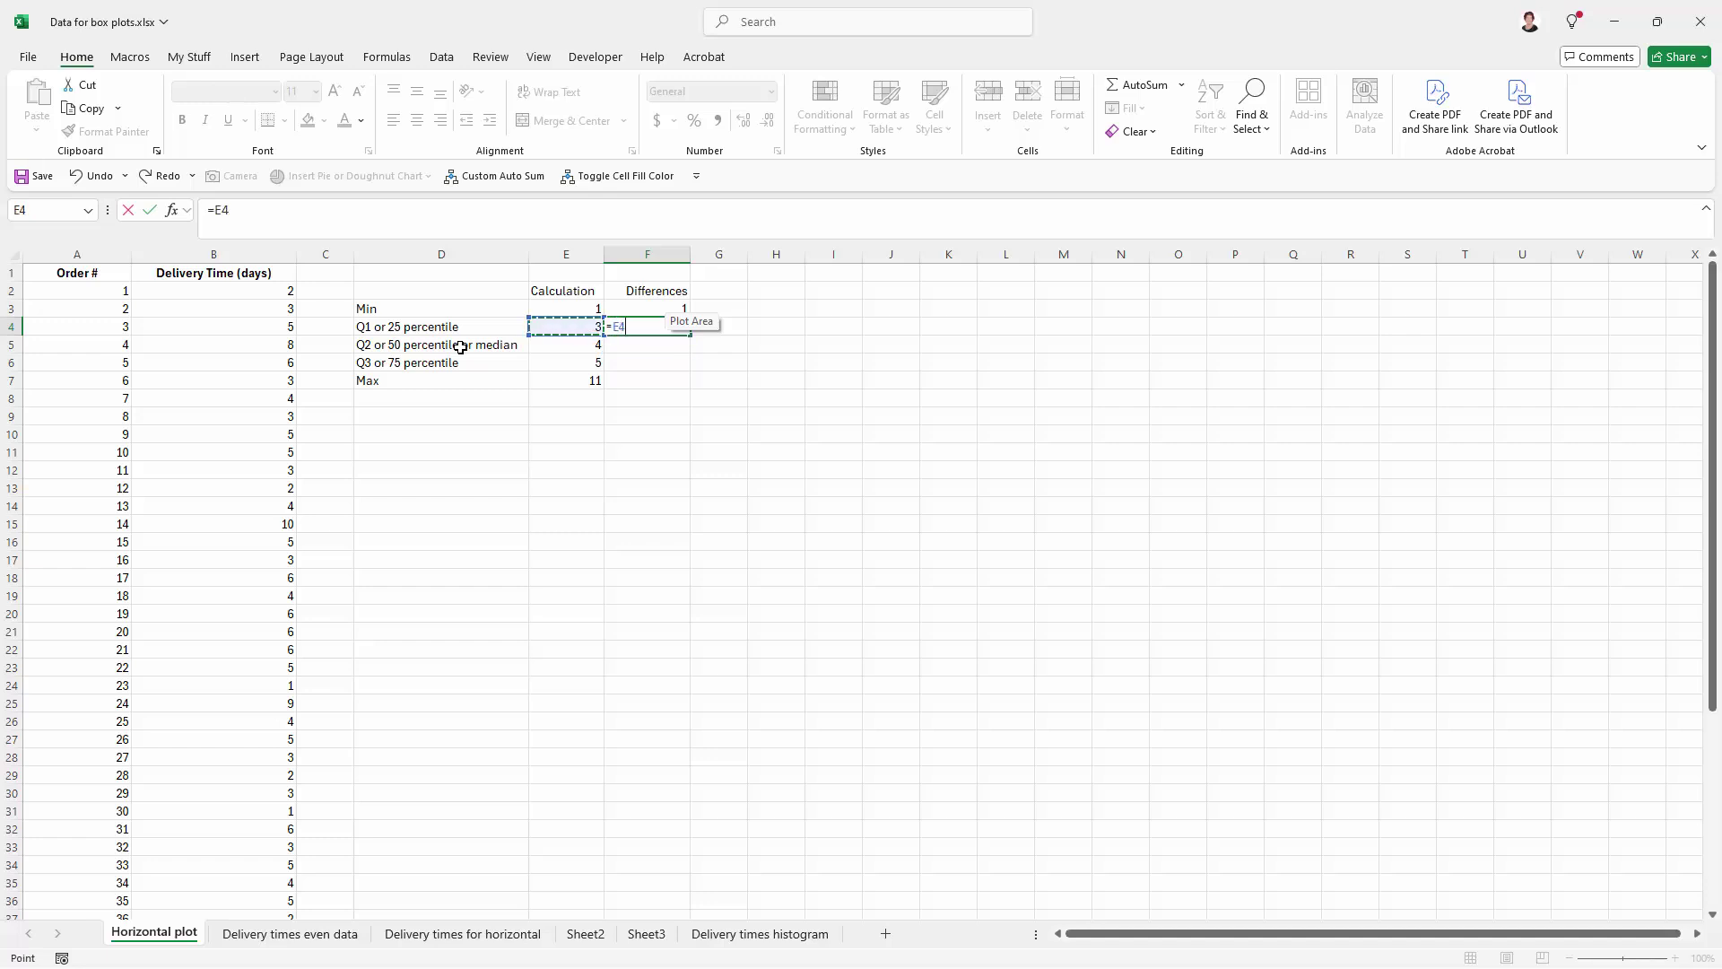
pyautogui.write('-')
pyautogui.press('Up')
pyautogui.press('Left')
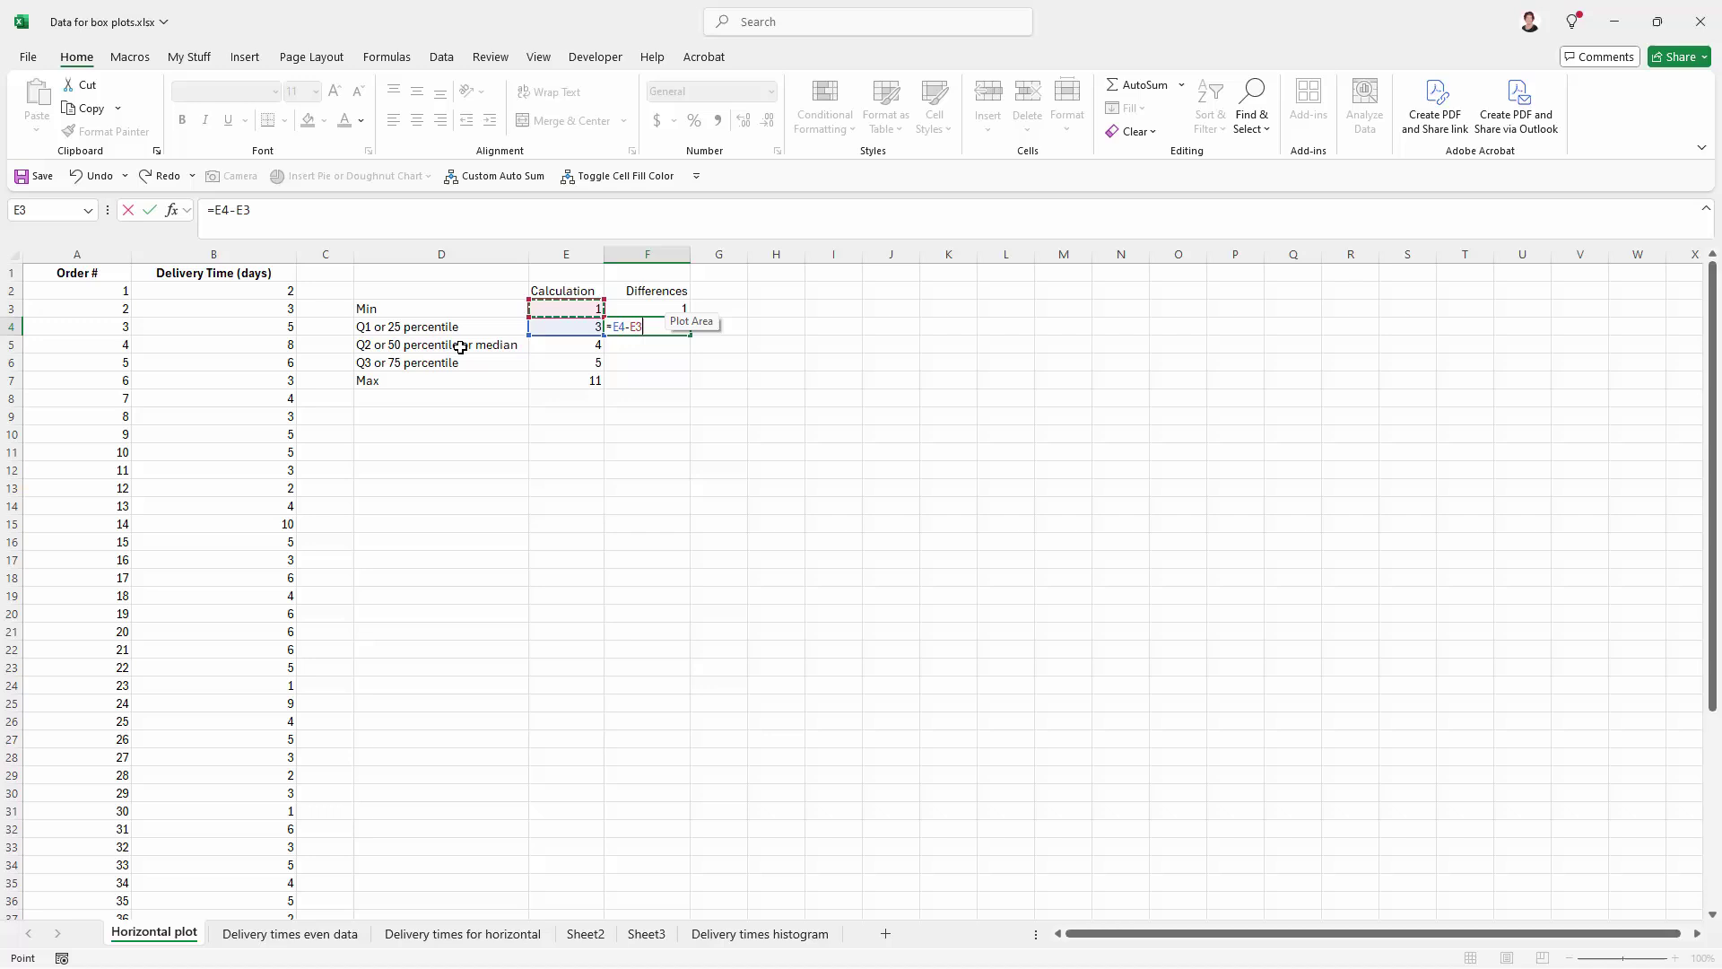
pyautogui.press('Return')
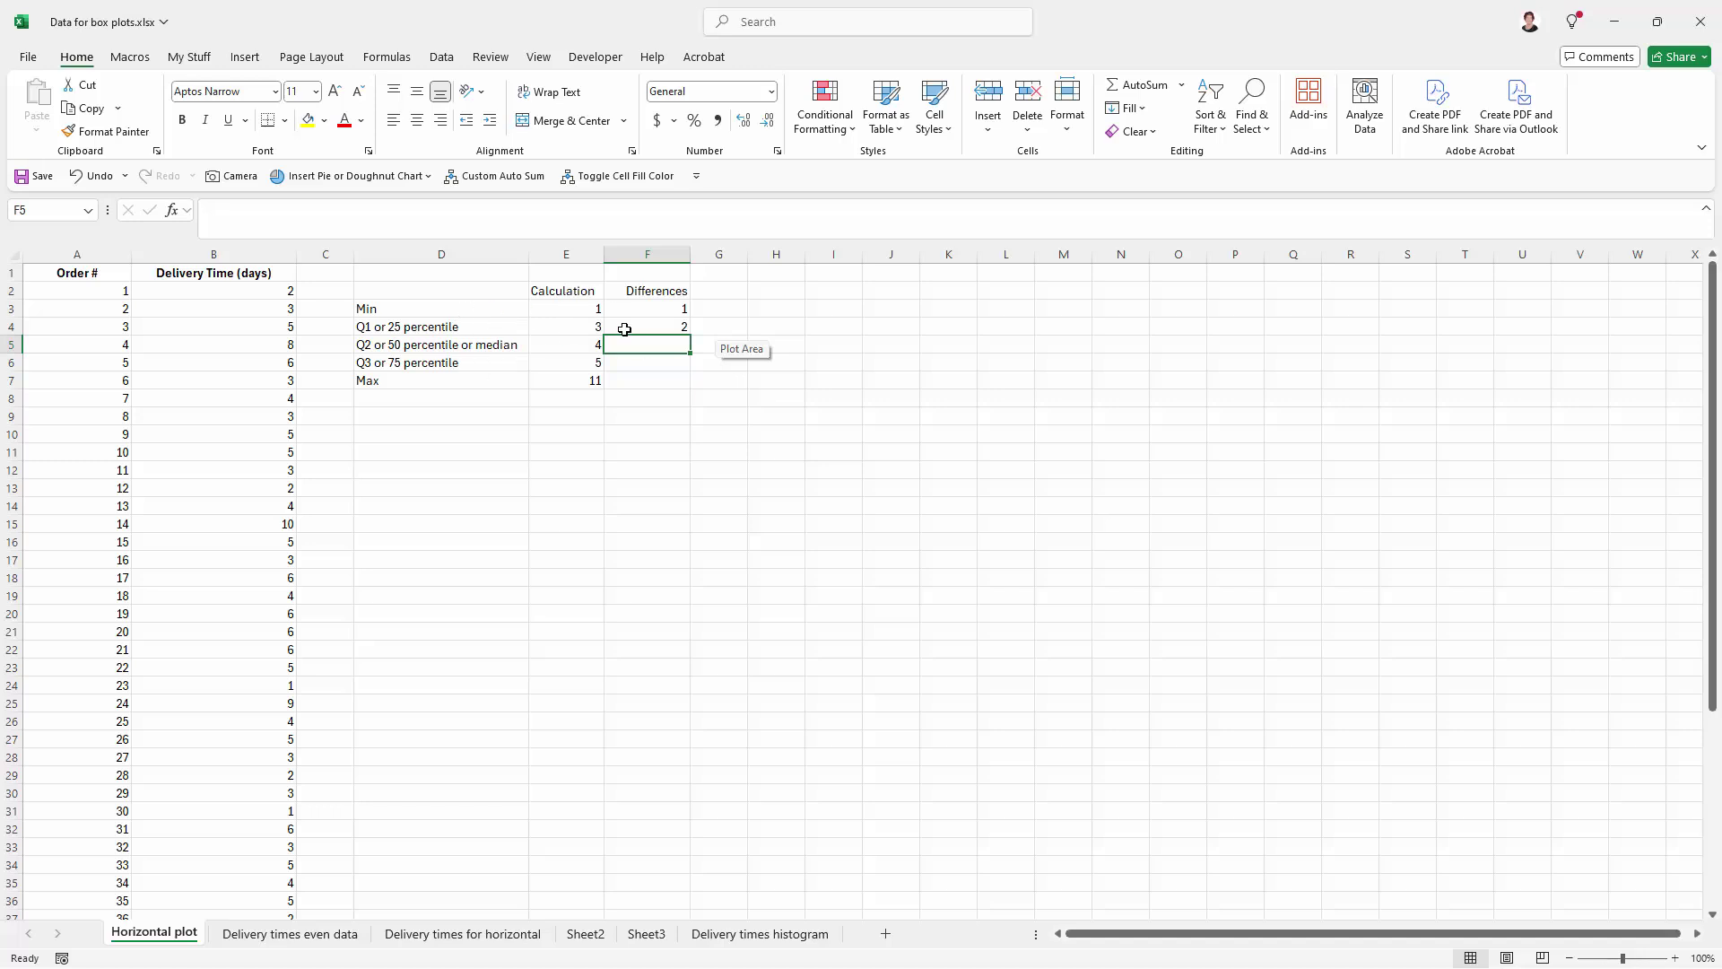
pyautogui.click(646, 327)
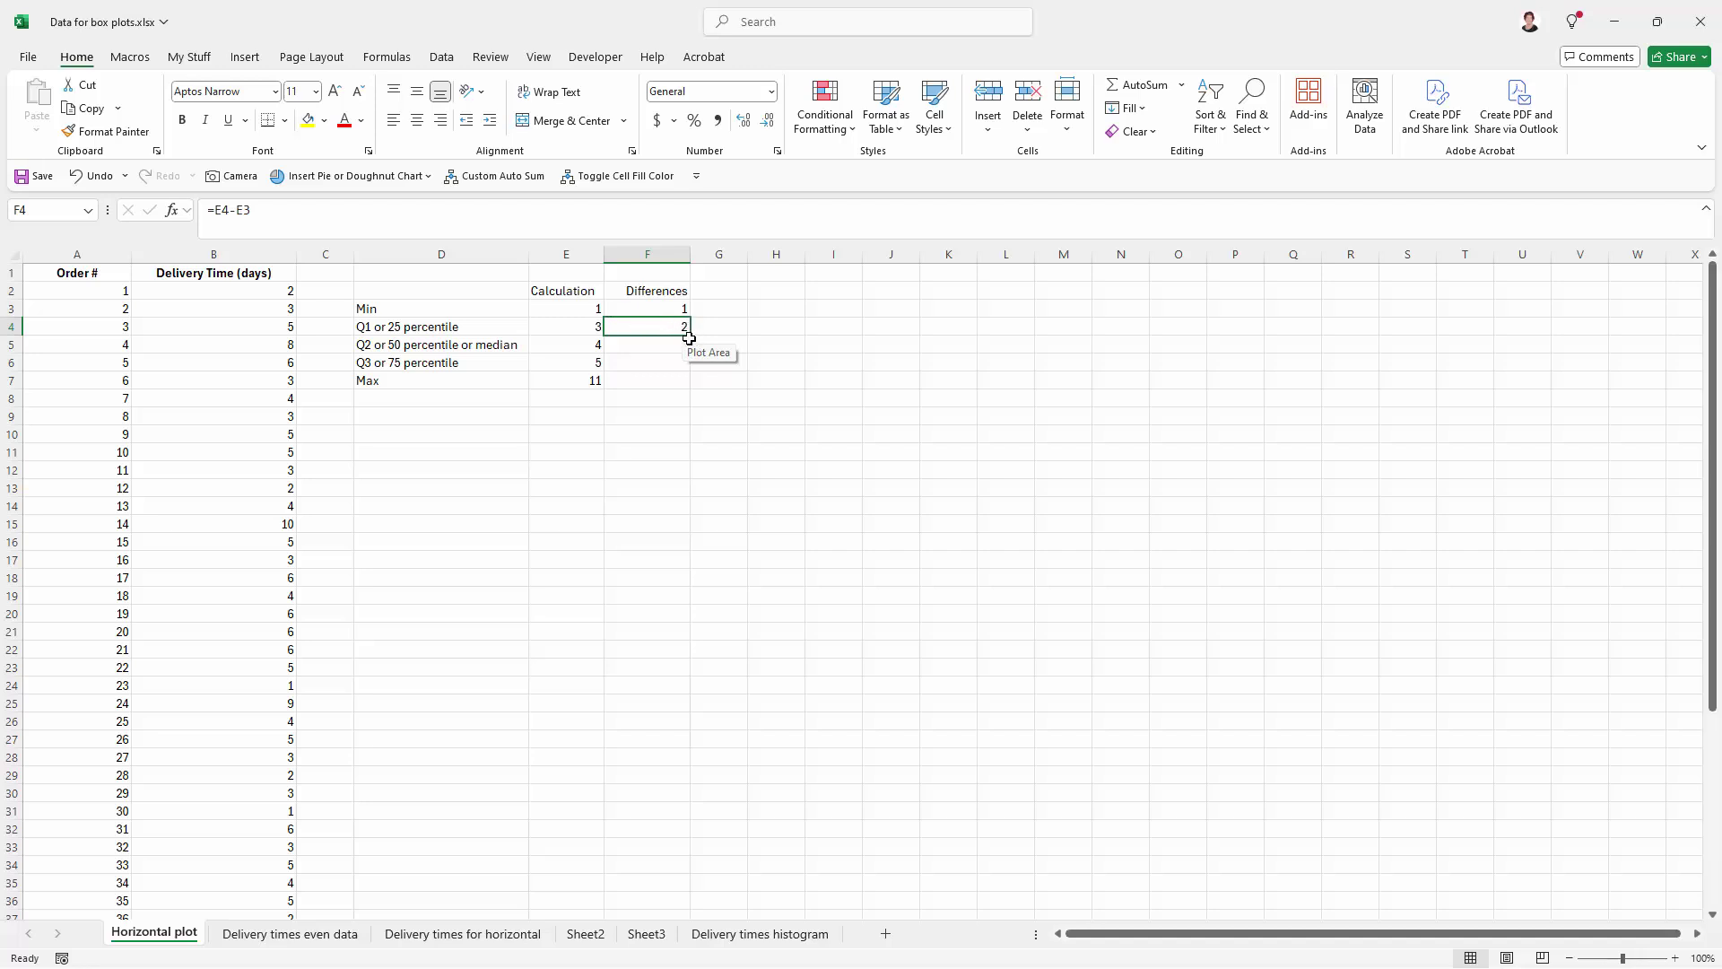
pyautogui.moveTo(690, 338); pyautogui.dragTo(691, 383)
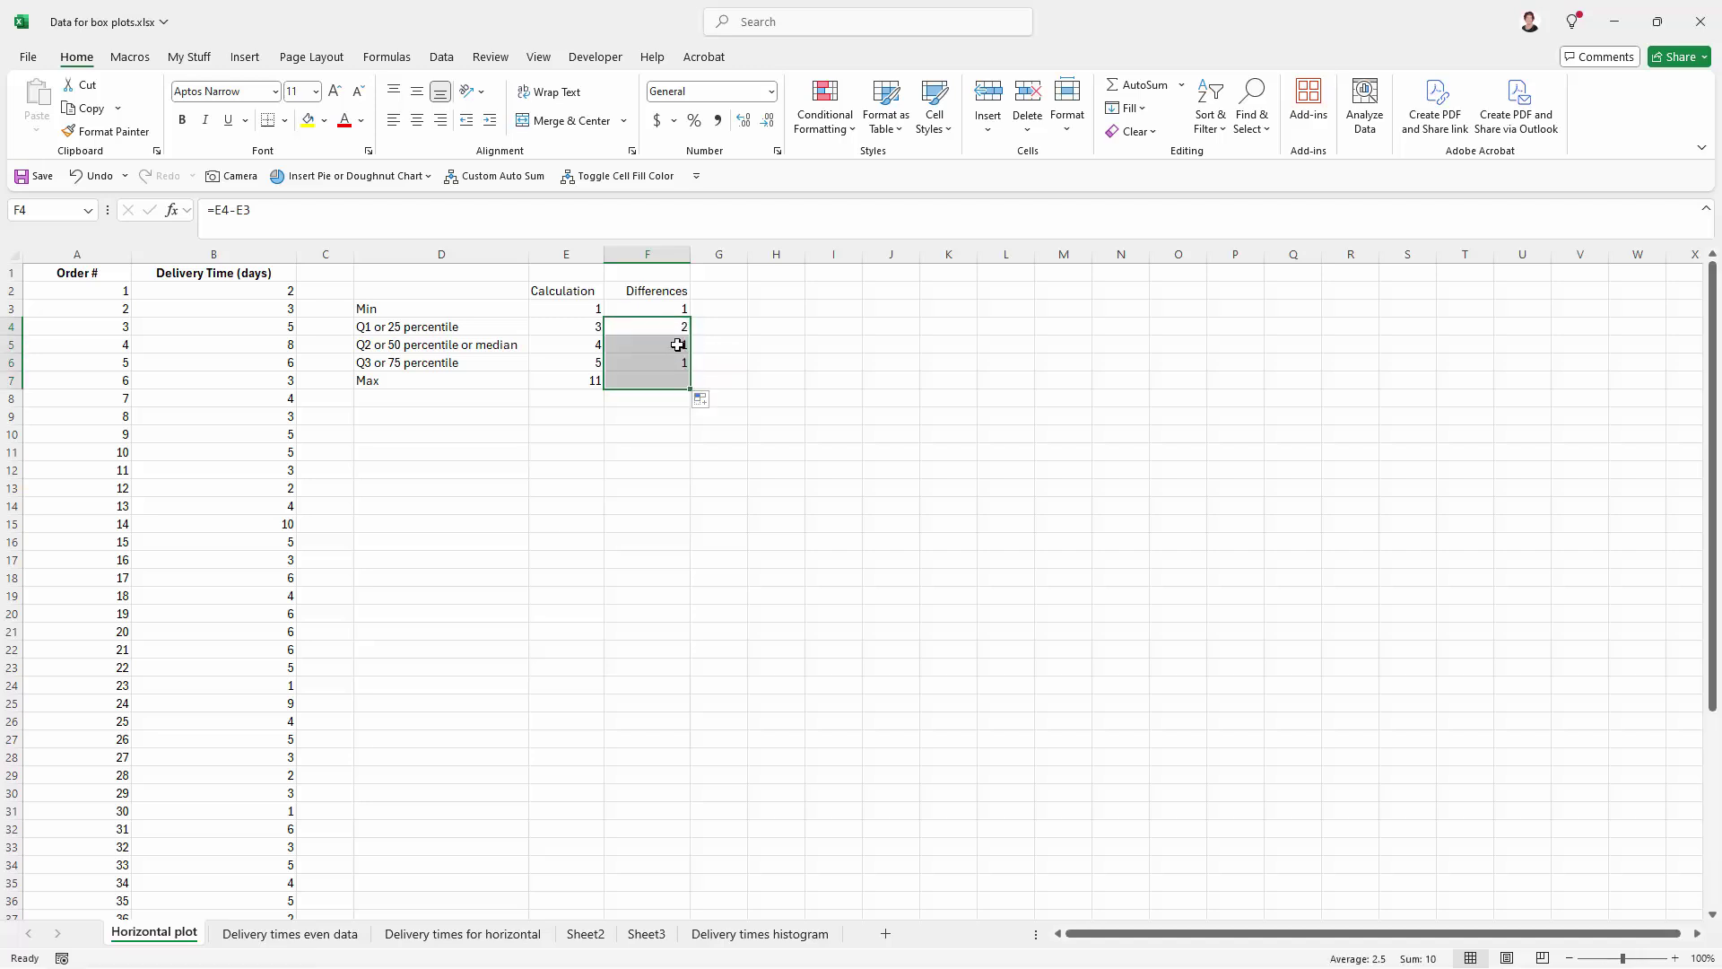
pyautogui.click(626, 414)
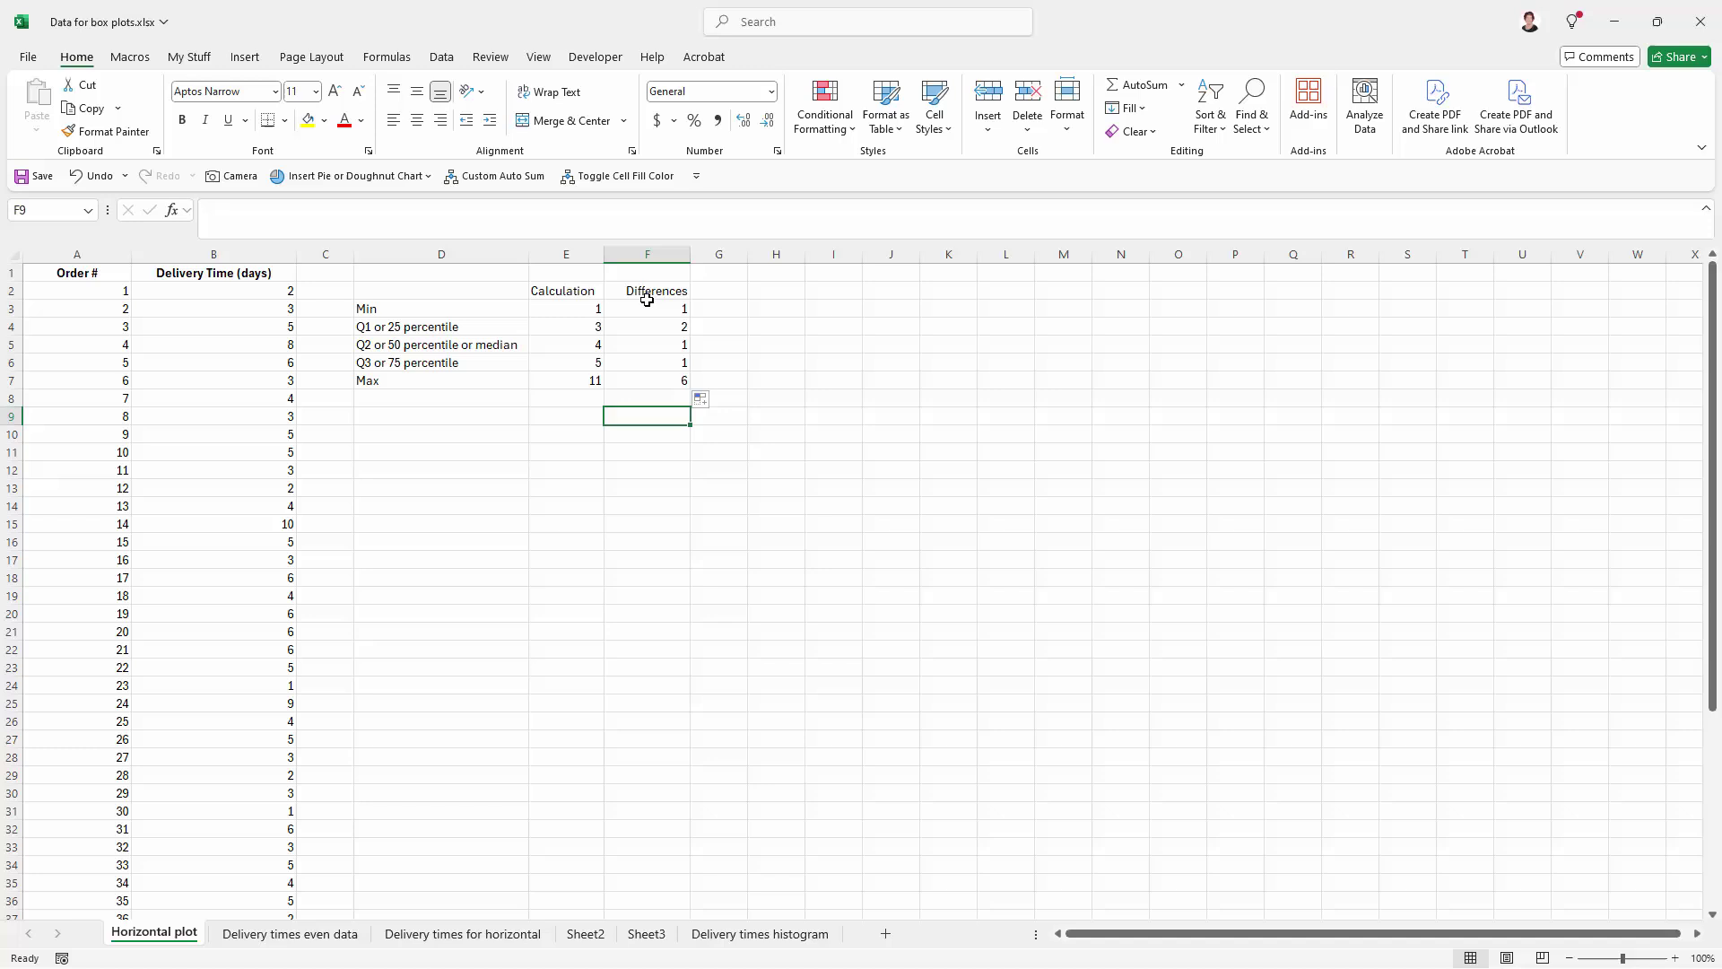
# Insert a stacked bar chart of F3:F7 and switch row/column into one five-segment bar.
pyautogui.moveTo(646, 303); pyautogui.dragTo(638, 378)
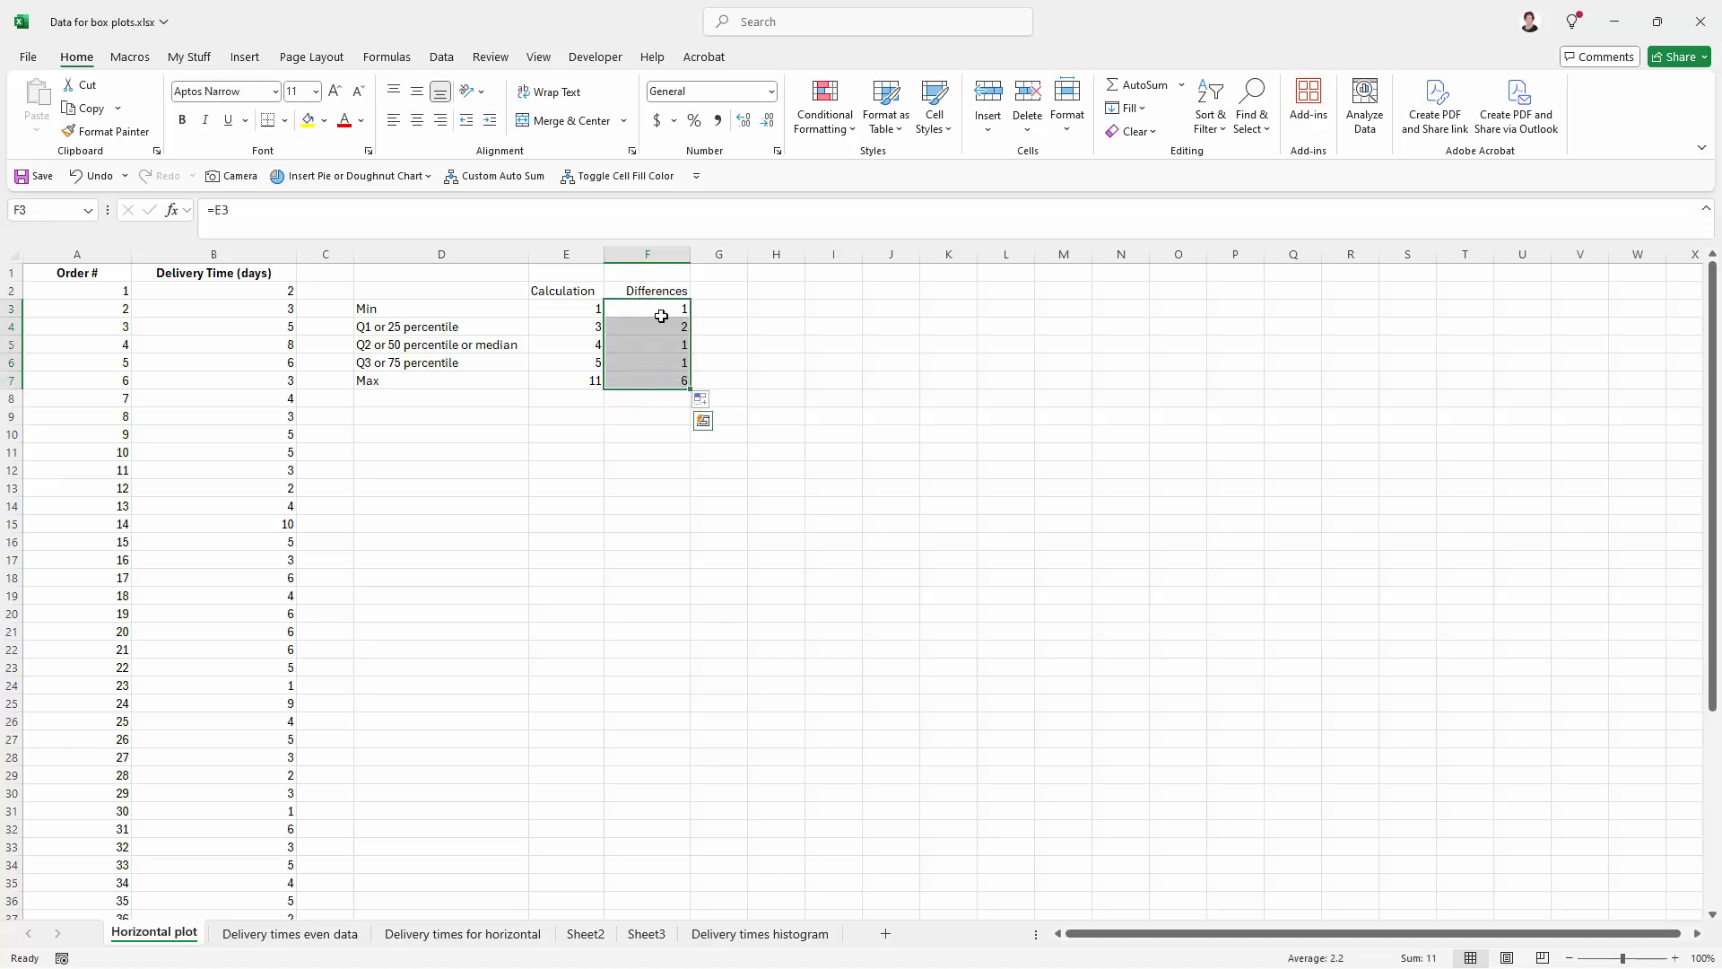
pyautogui.click(245, 57)
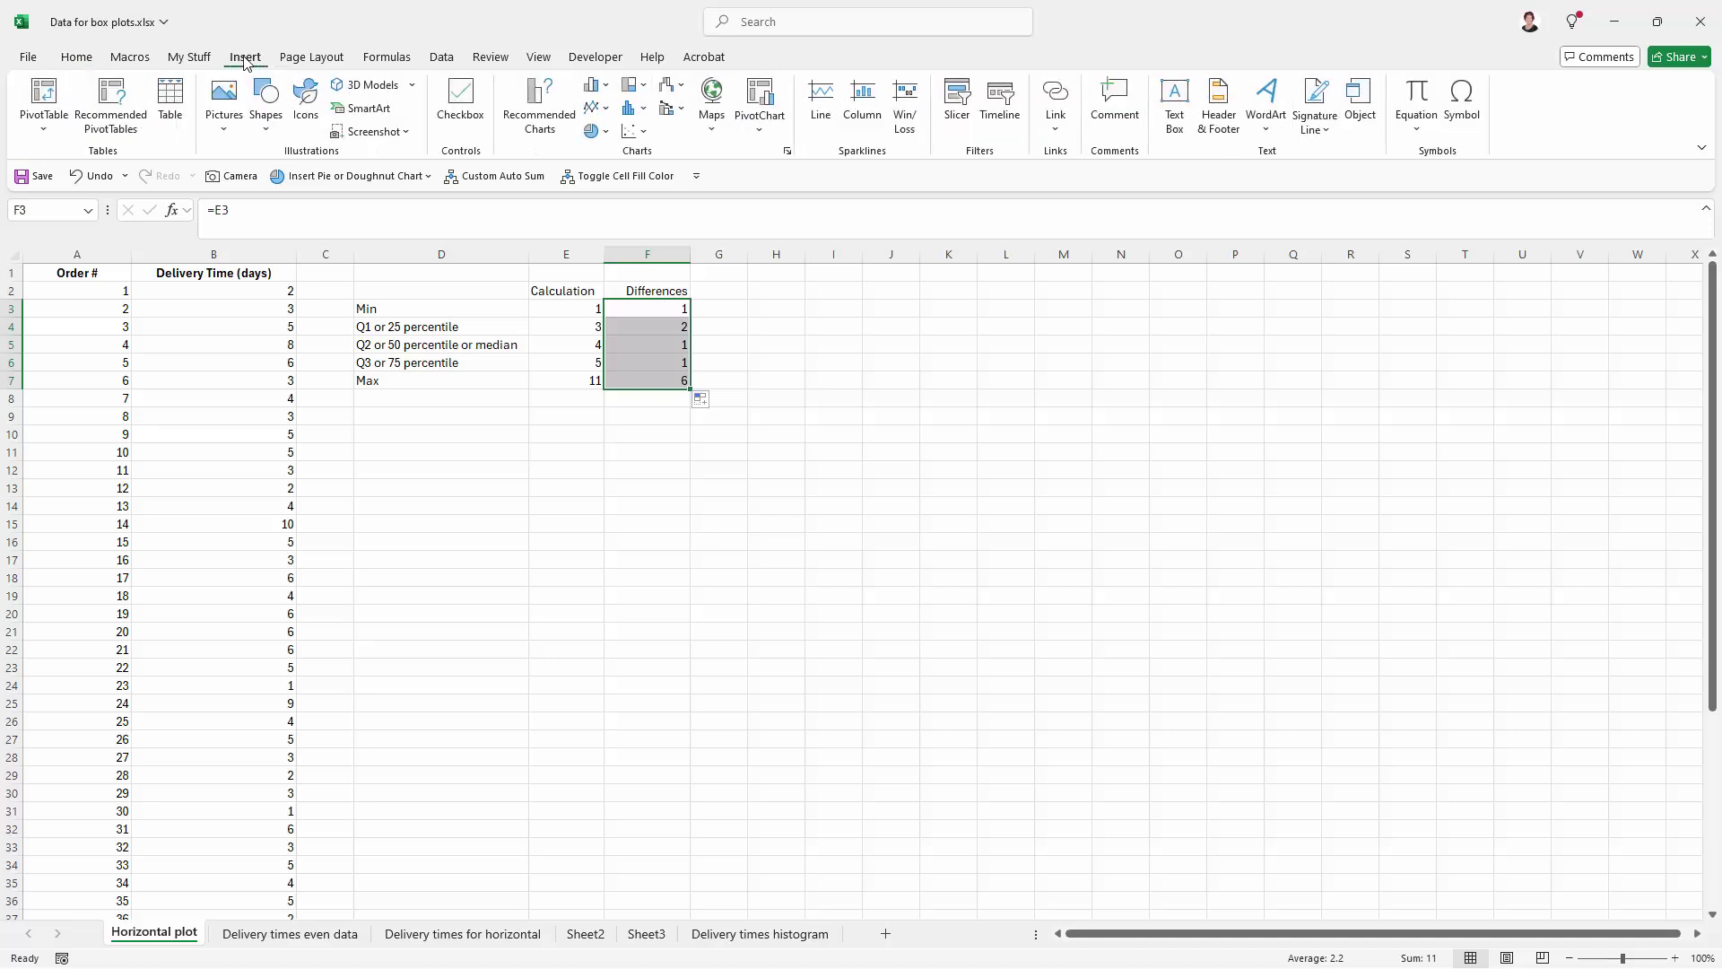
pyautogui.click(607, 88)
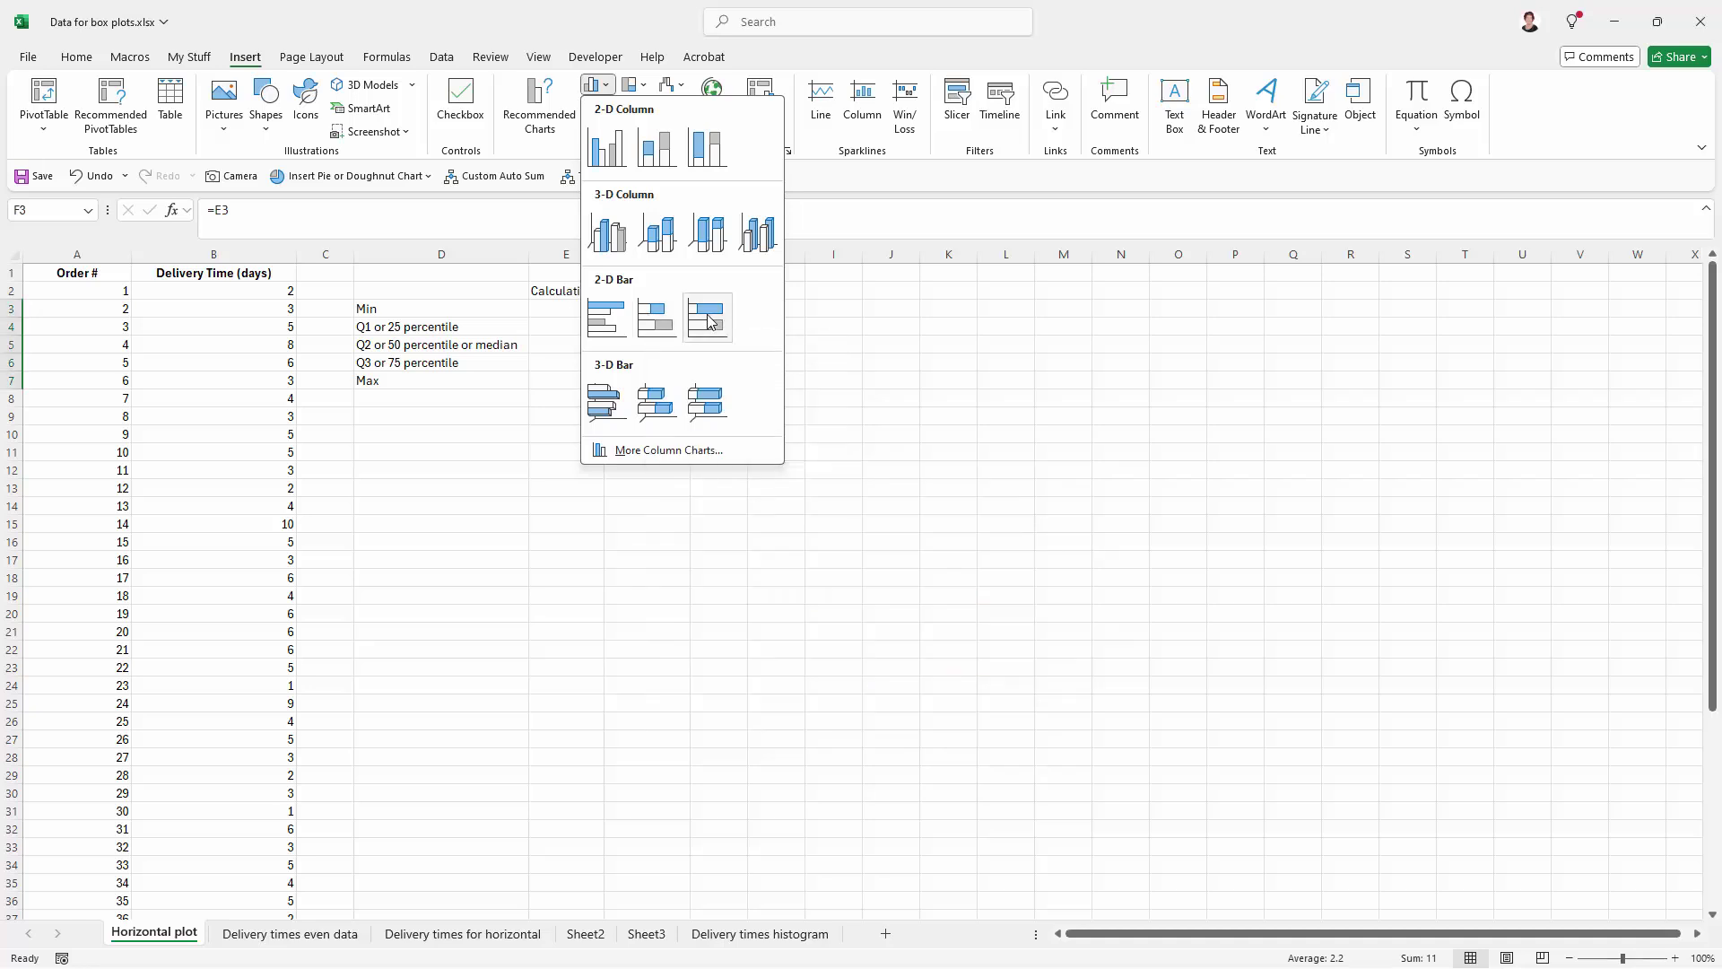
pyautogui.click(651, 323)
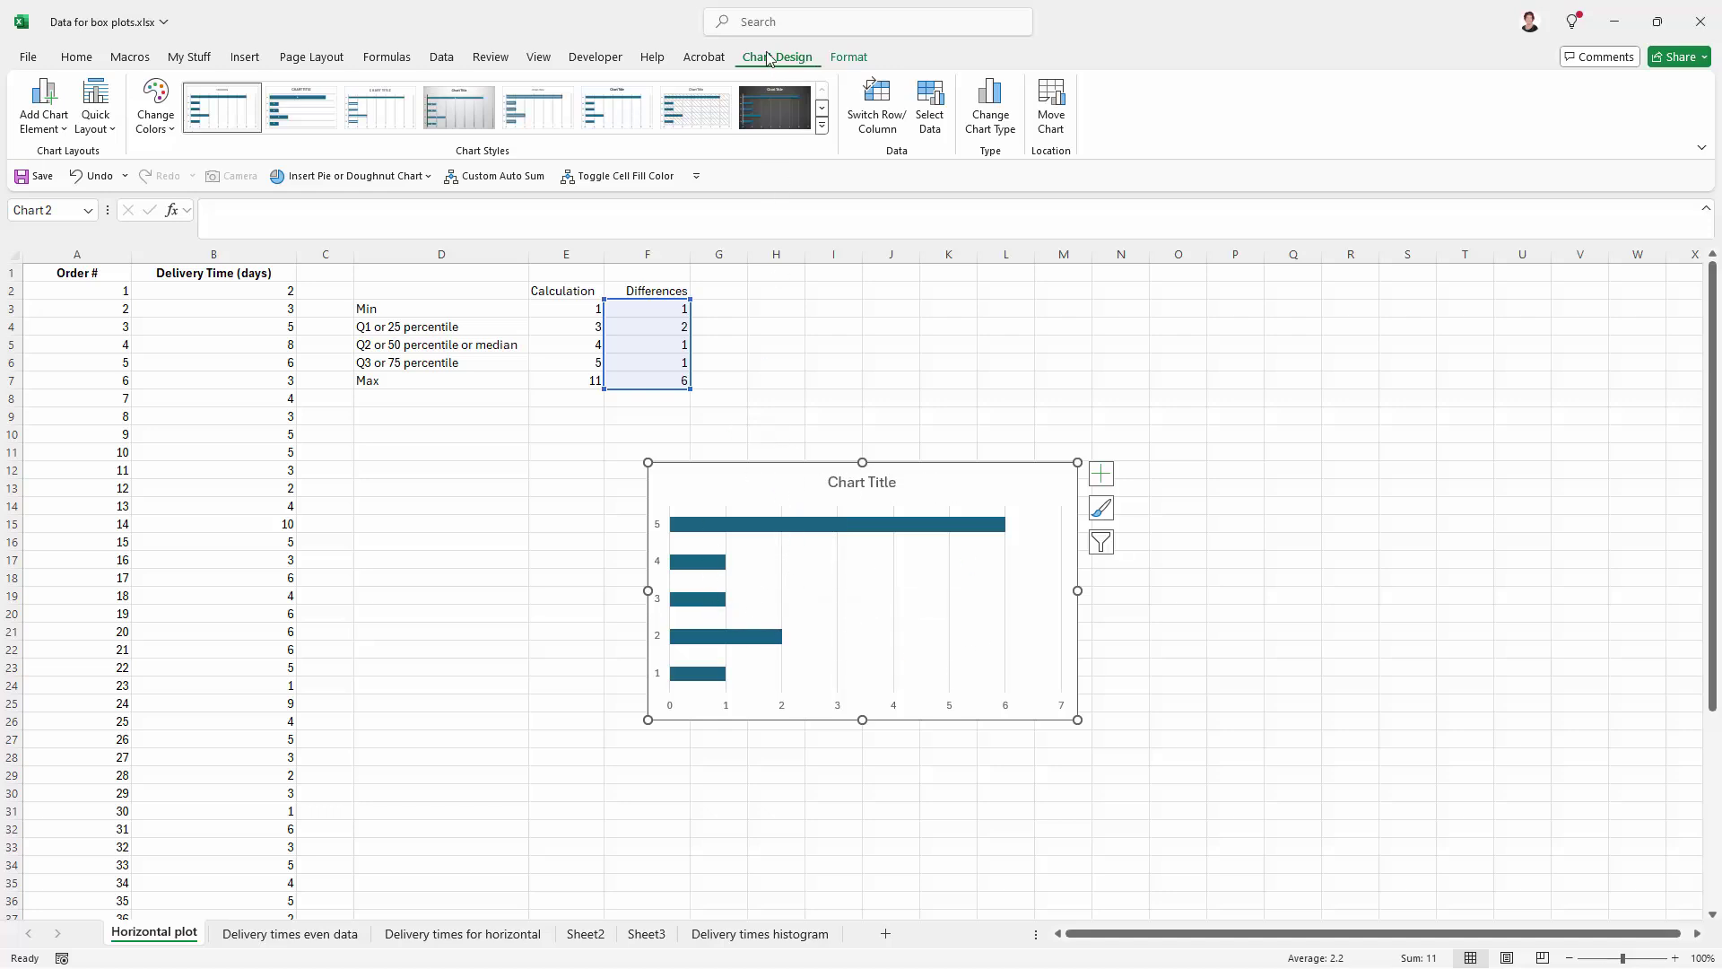
pyautogui.click(880, 105)
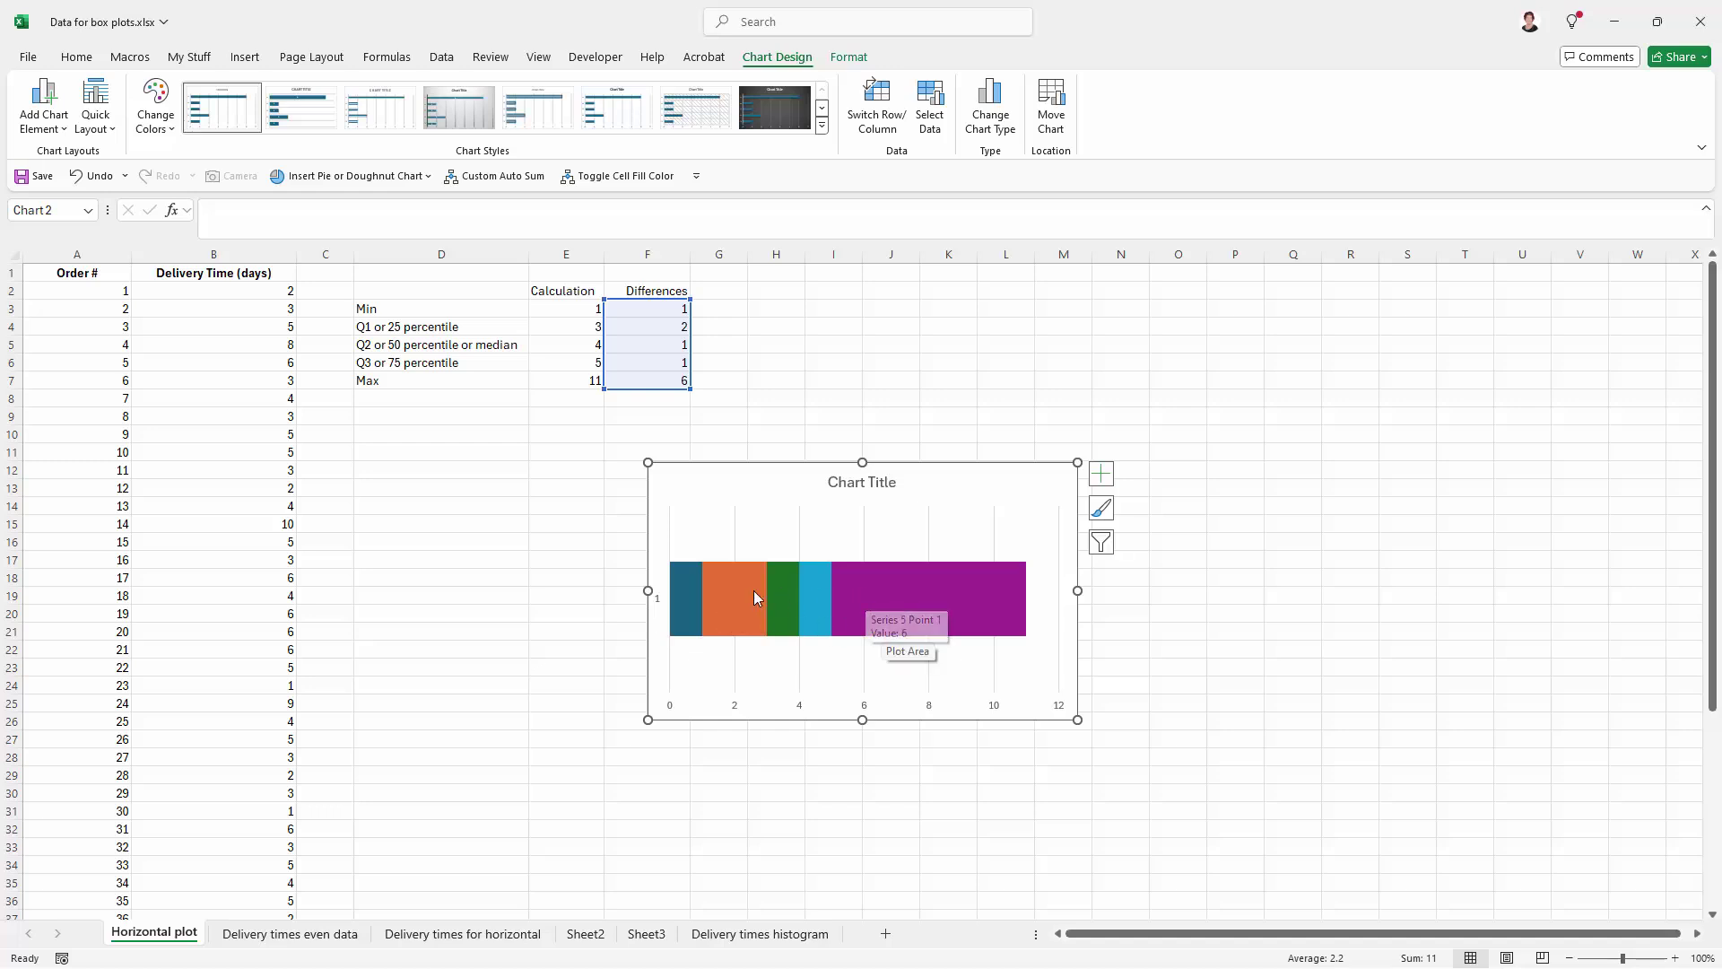
# Set the Min segment's fill to No fill via Format Data Series.
pyautogui.click(677, 596)
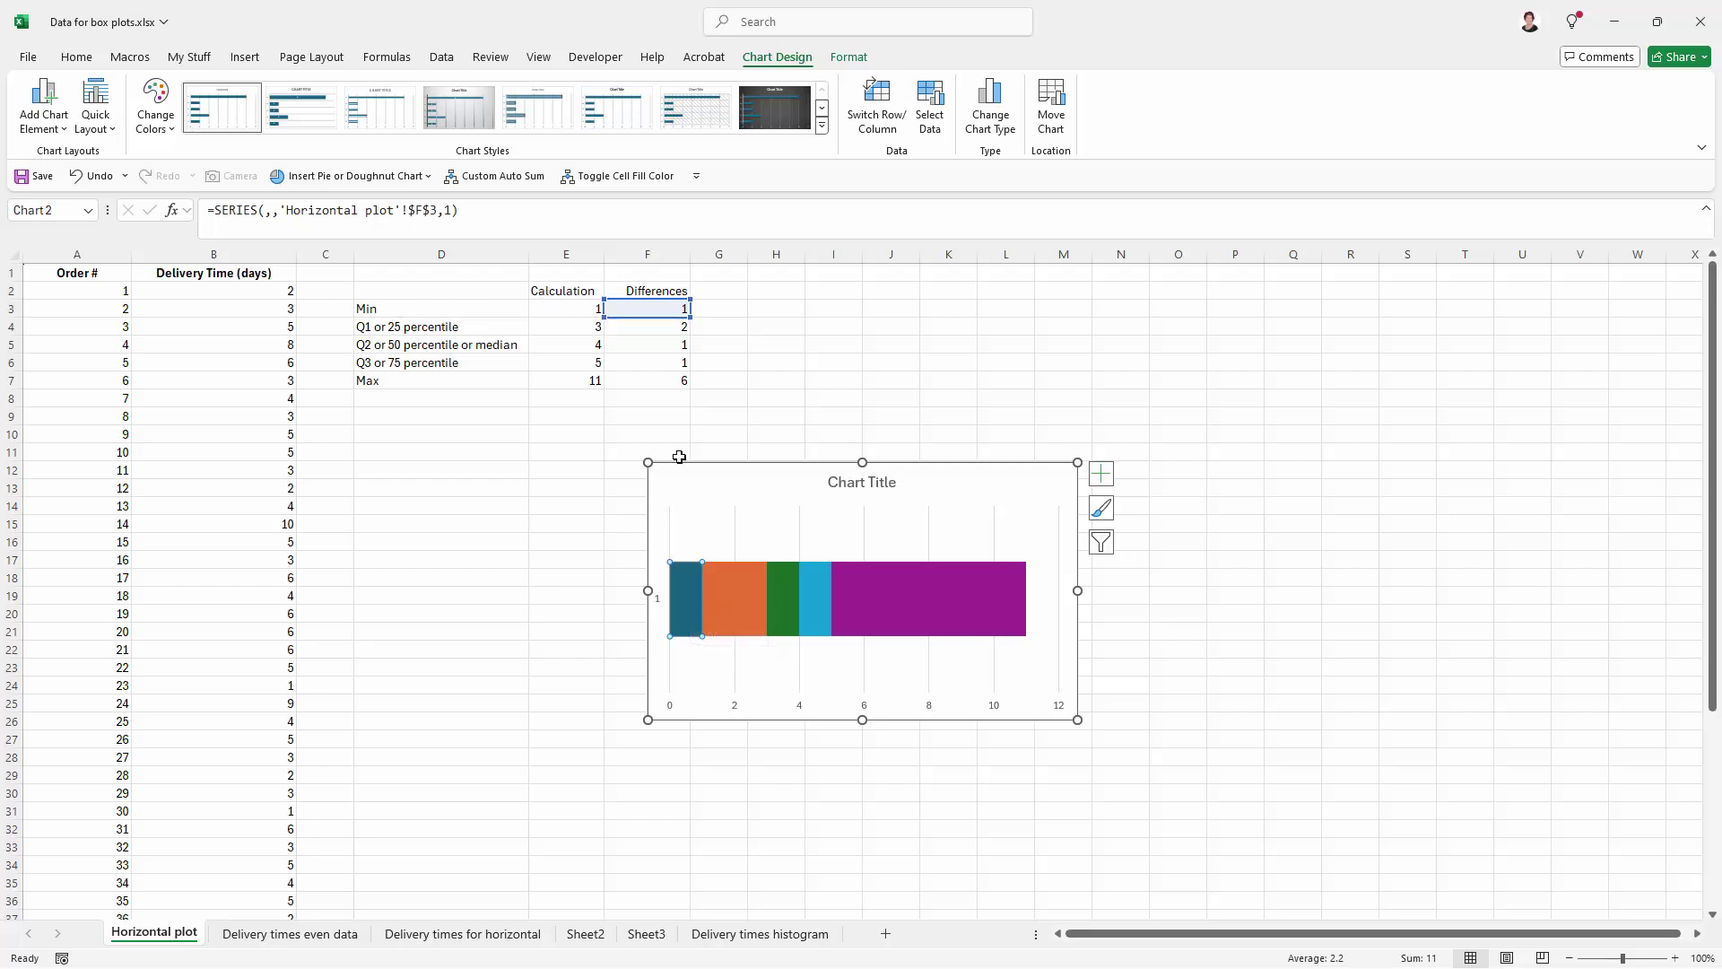
pyautogui.rightClick(695, 613)
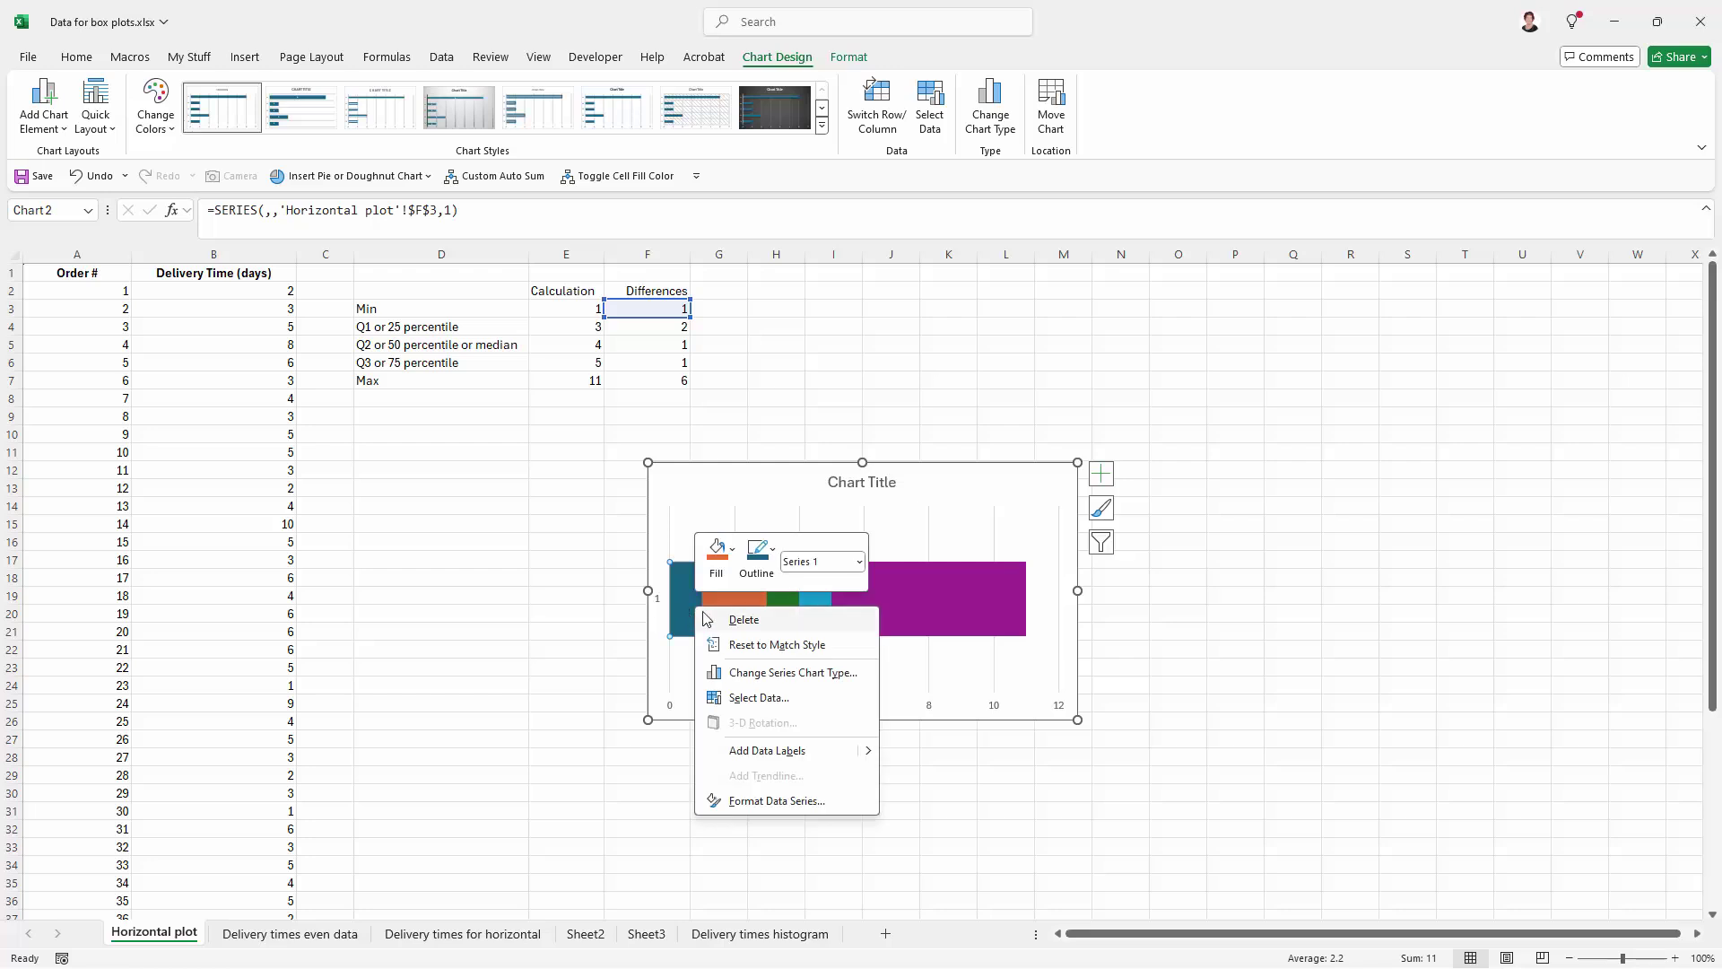
pyautogui.click(775, 805)
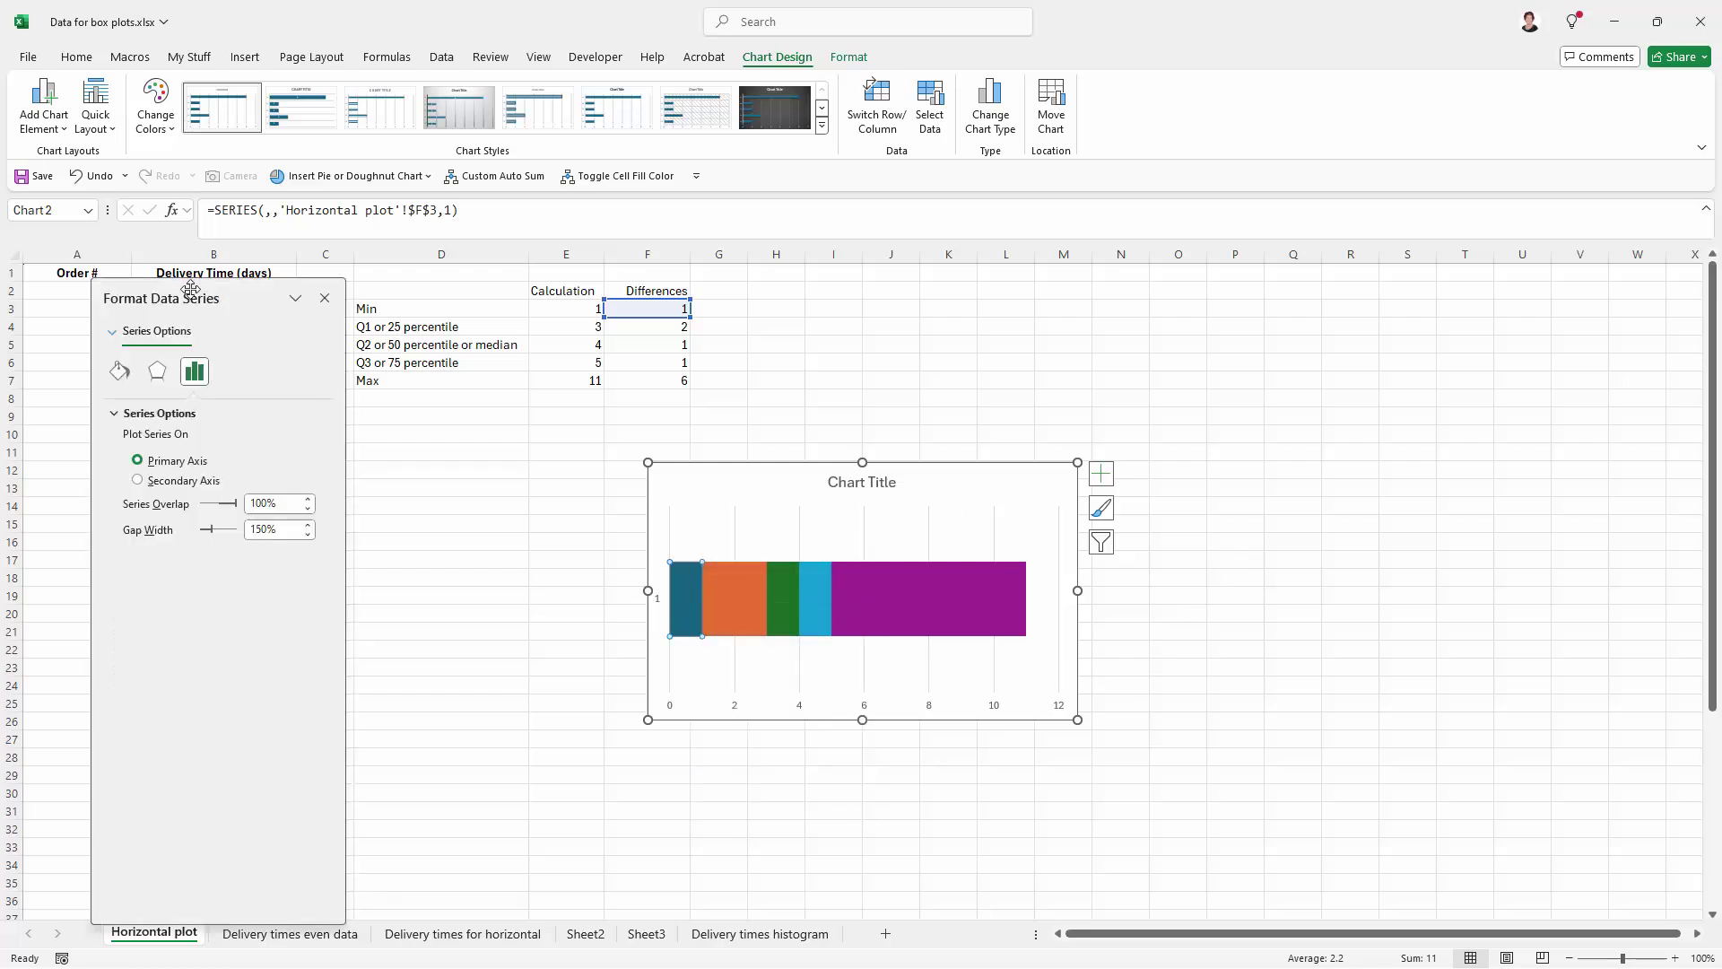
pyautogui.moveTo(190, 287); pyautogui.dragTo(1319, 223)
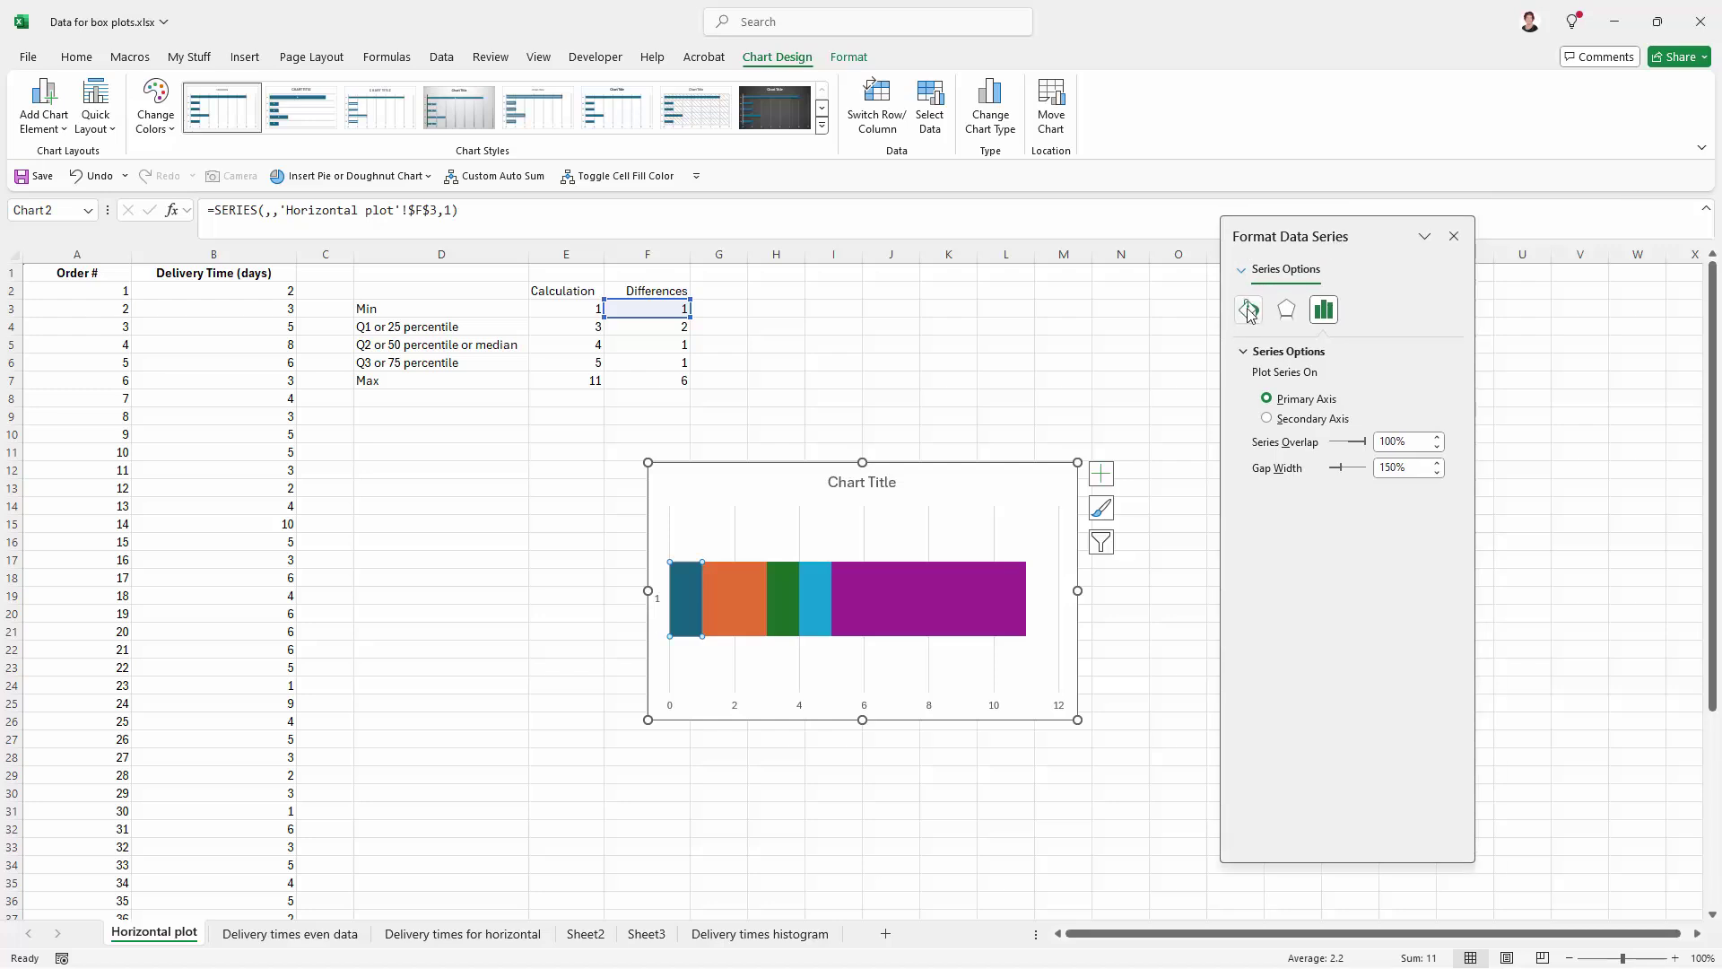
pyautogui.click(1248, 310)
pyautogui.click(1258, 378)
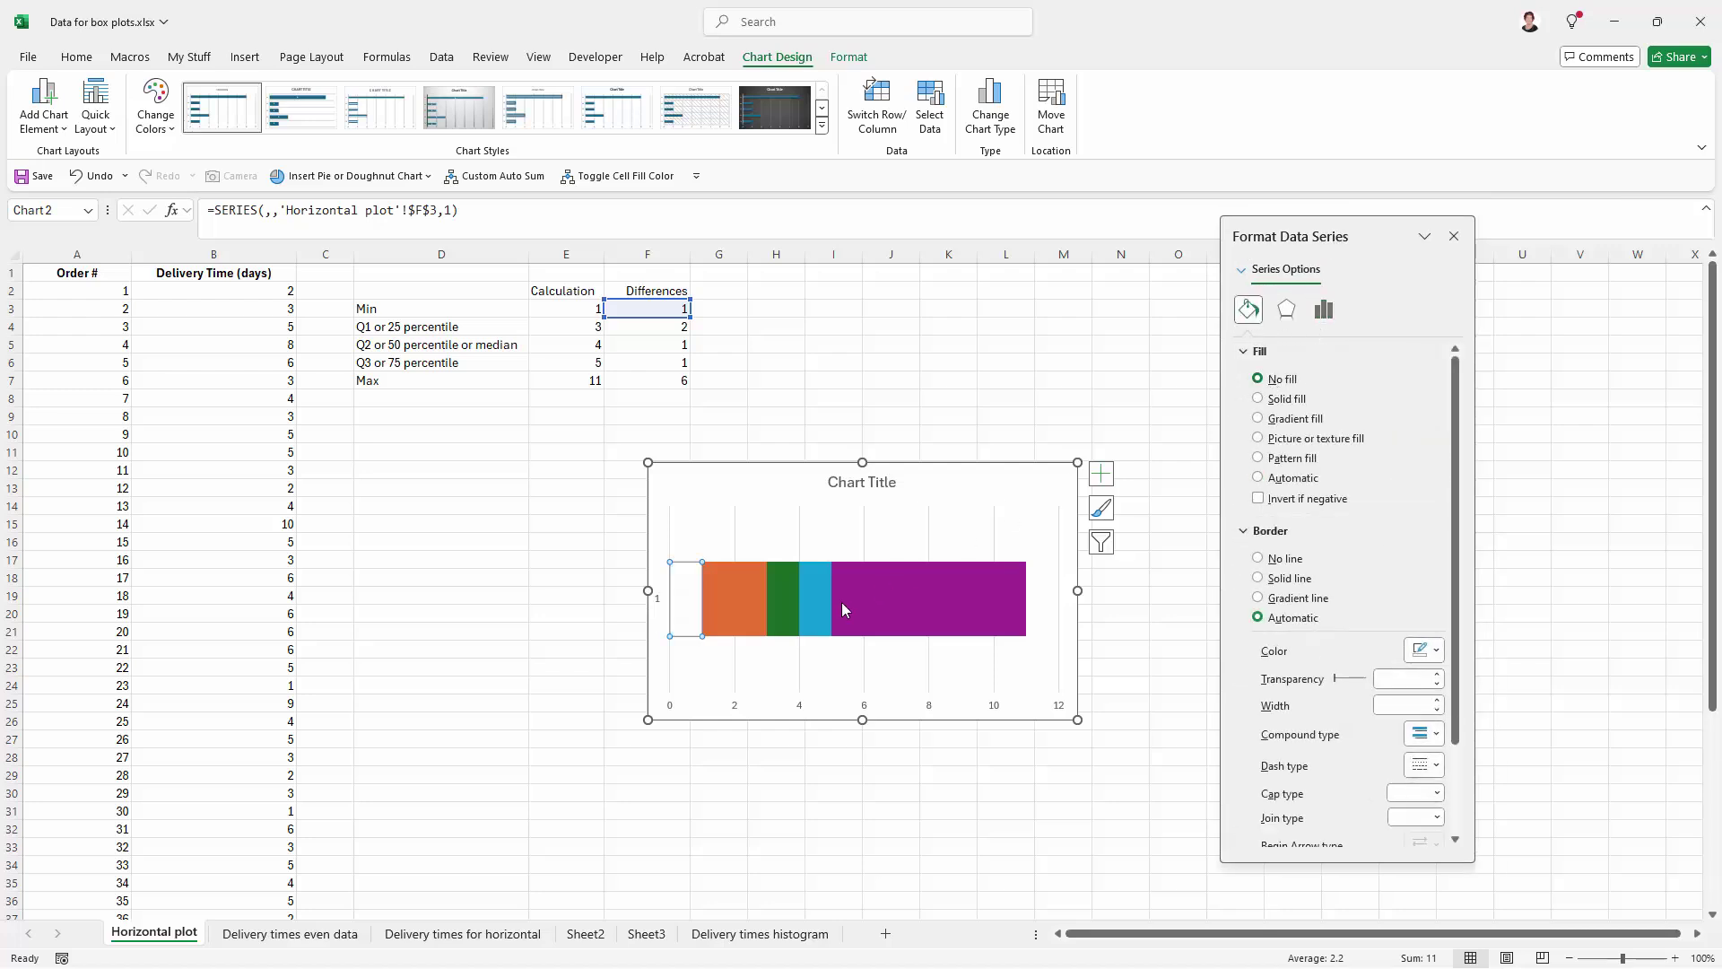
# Set the first-quartile and Max segments to No fill as well.
pyautogui.click(728, 606)
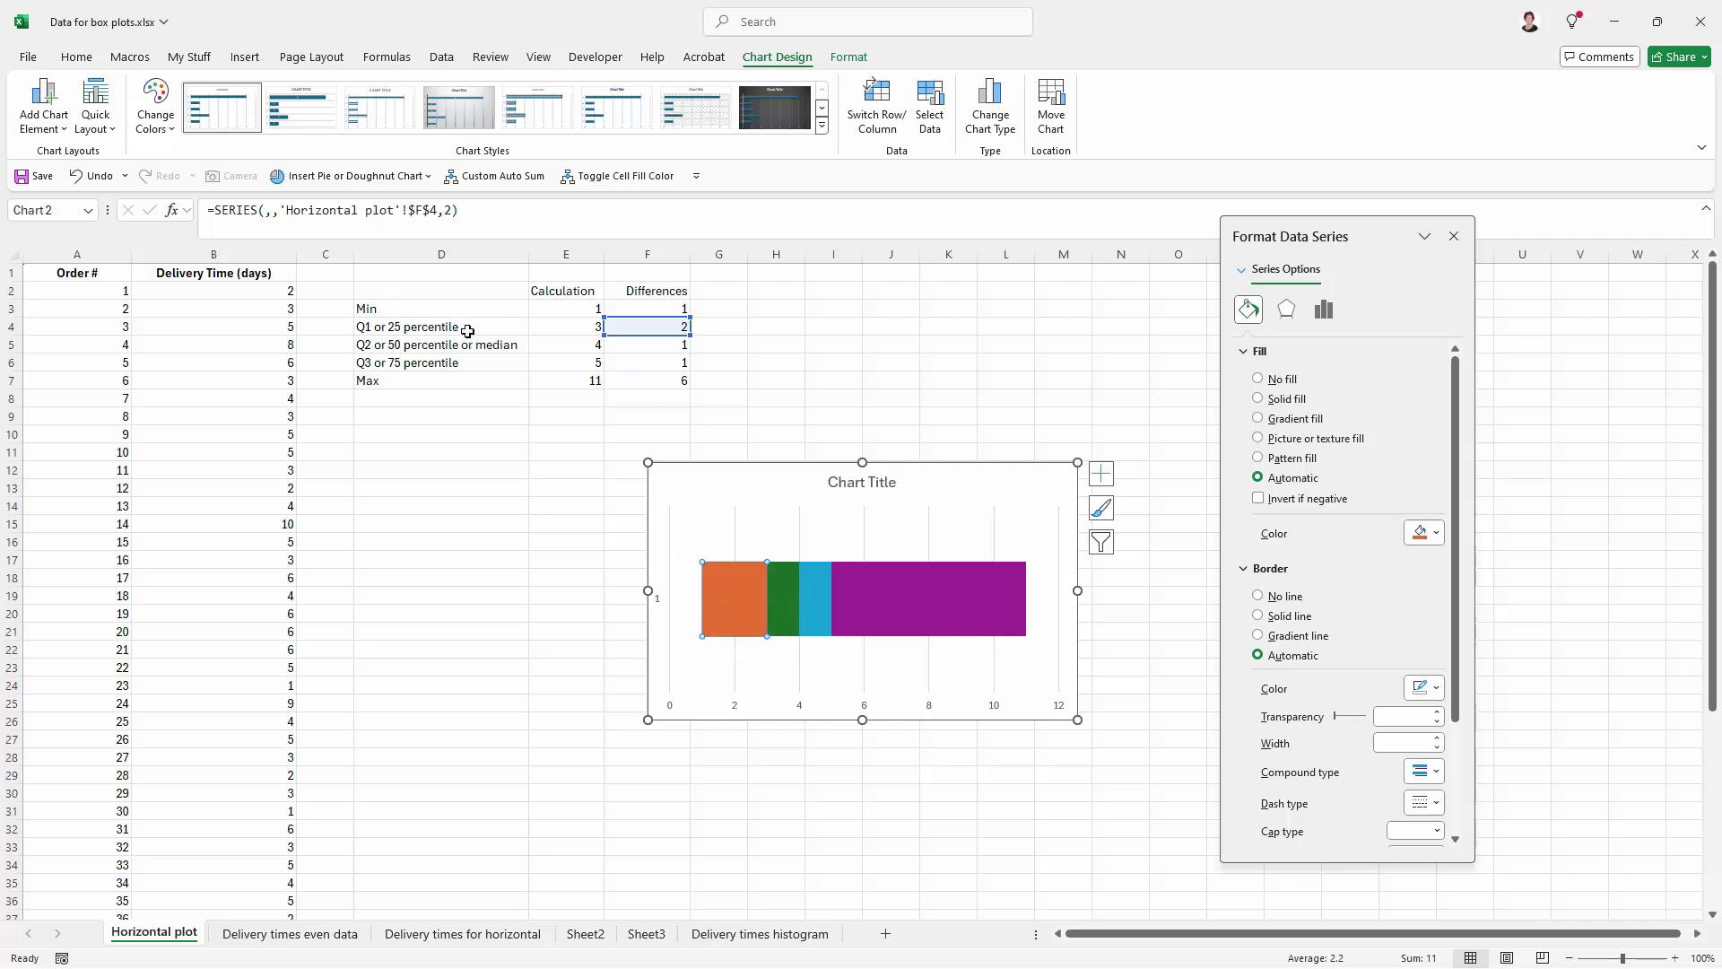
pyautogui.click(1258, 379)
pyautogui.click(904, 603)
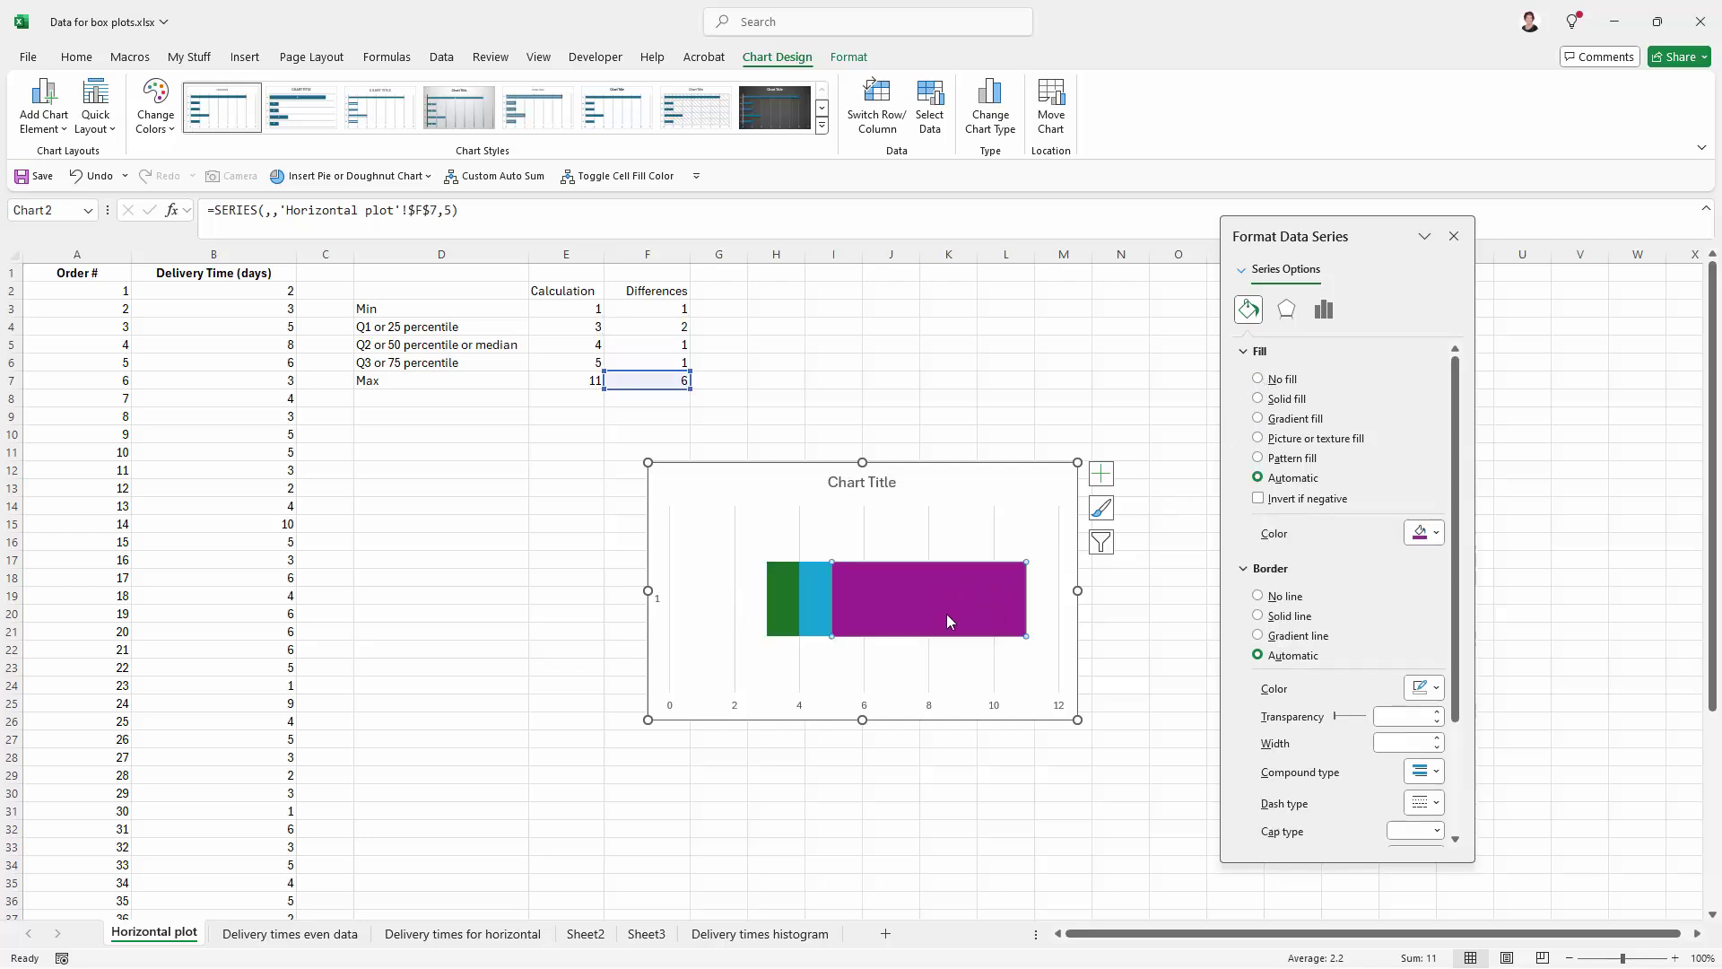
pyautogui.click(911, 603)
pyautogui.click(1258, 380)
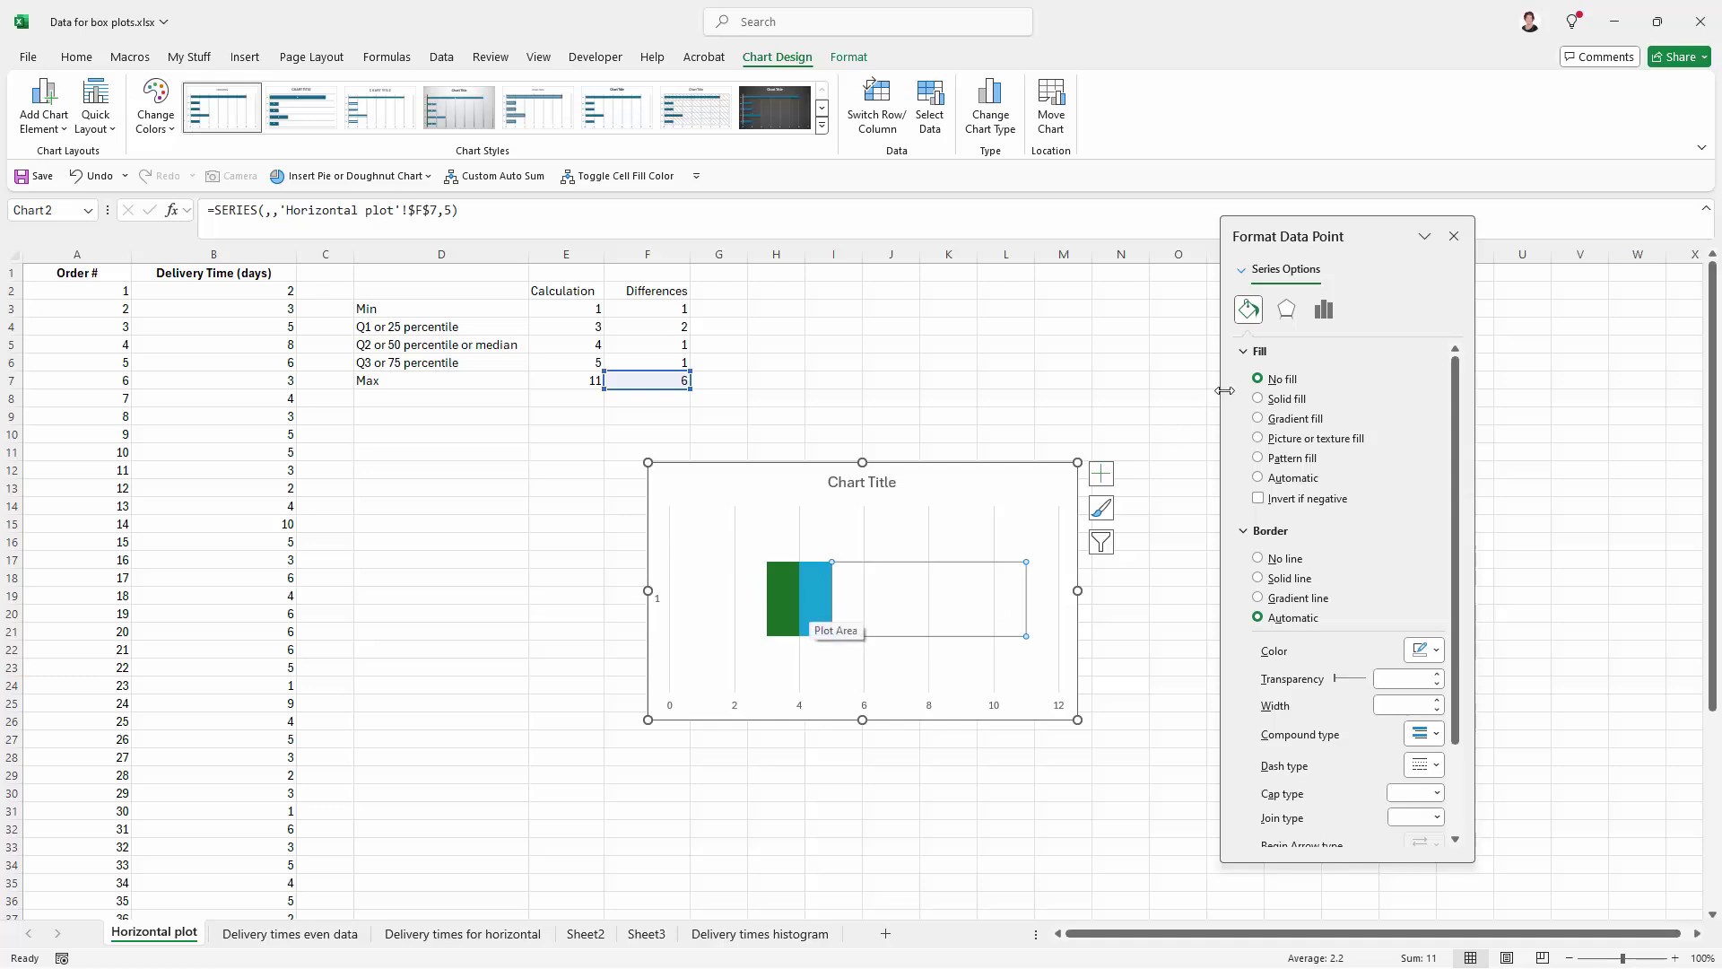
pyautogui.click(1453, 236)
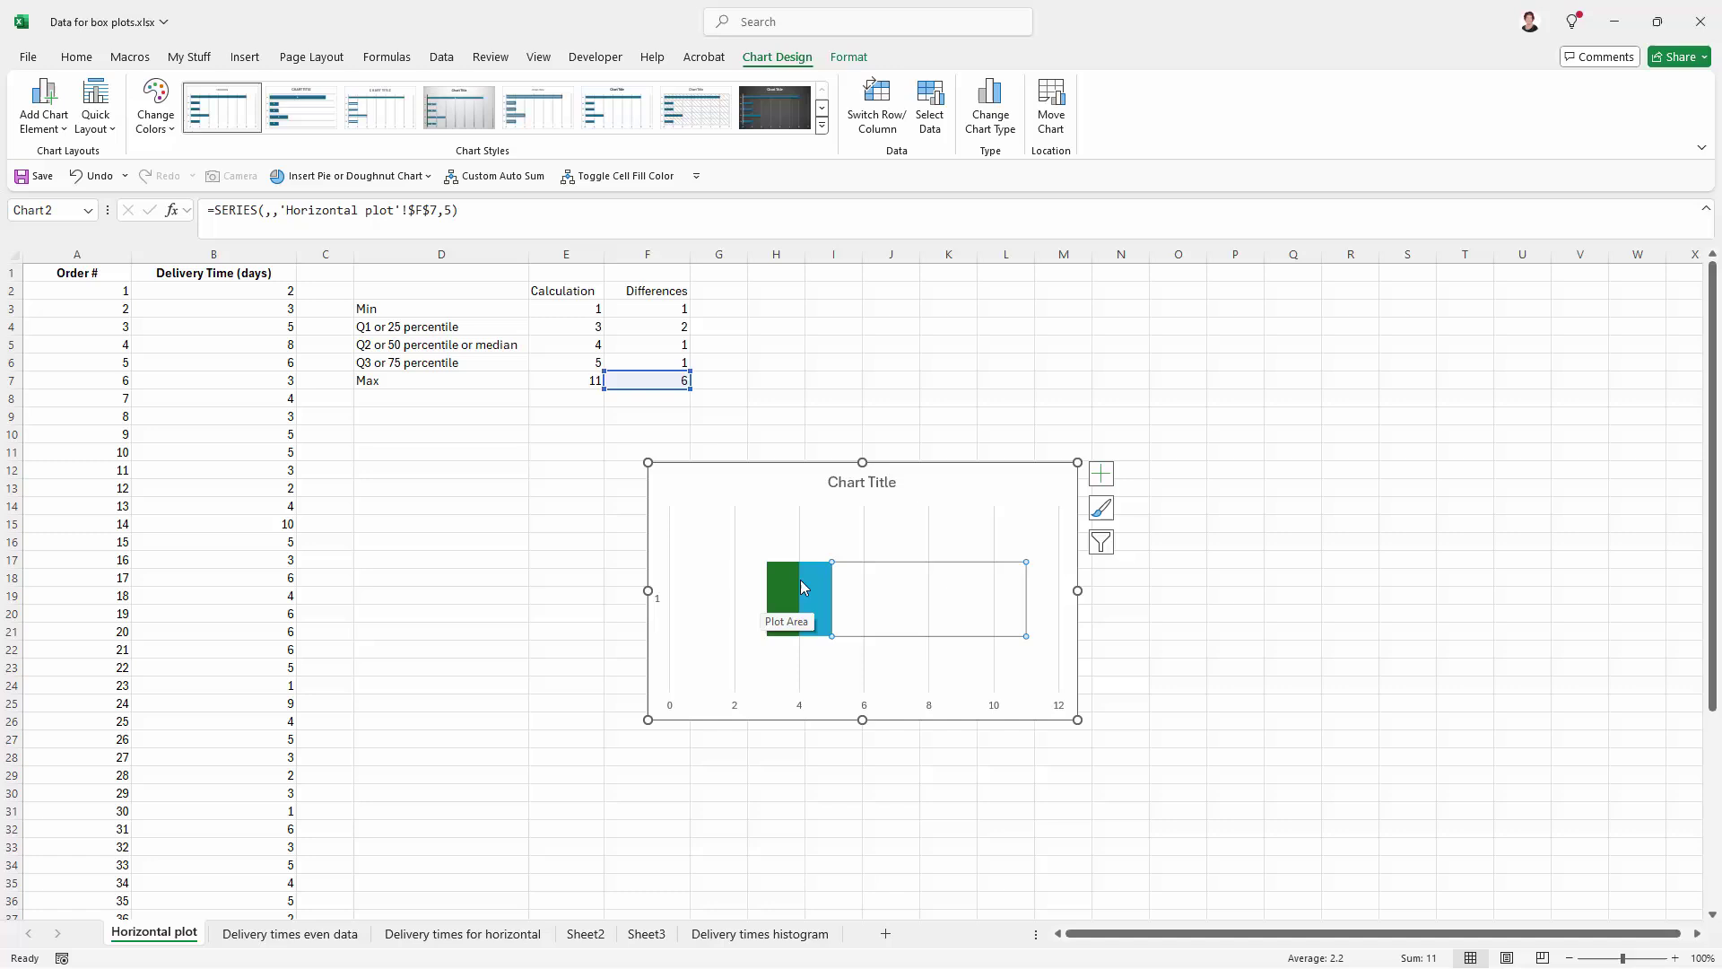
# Add a capped horizontal error bar to the hidden first-quartile segment.
pyautogui.click(752, 581)
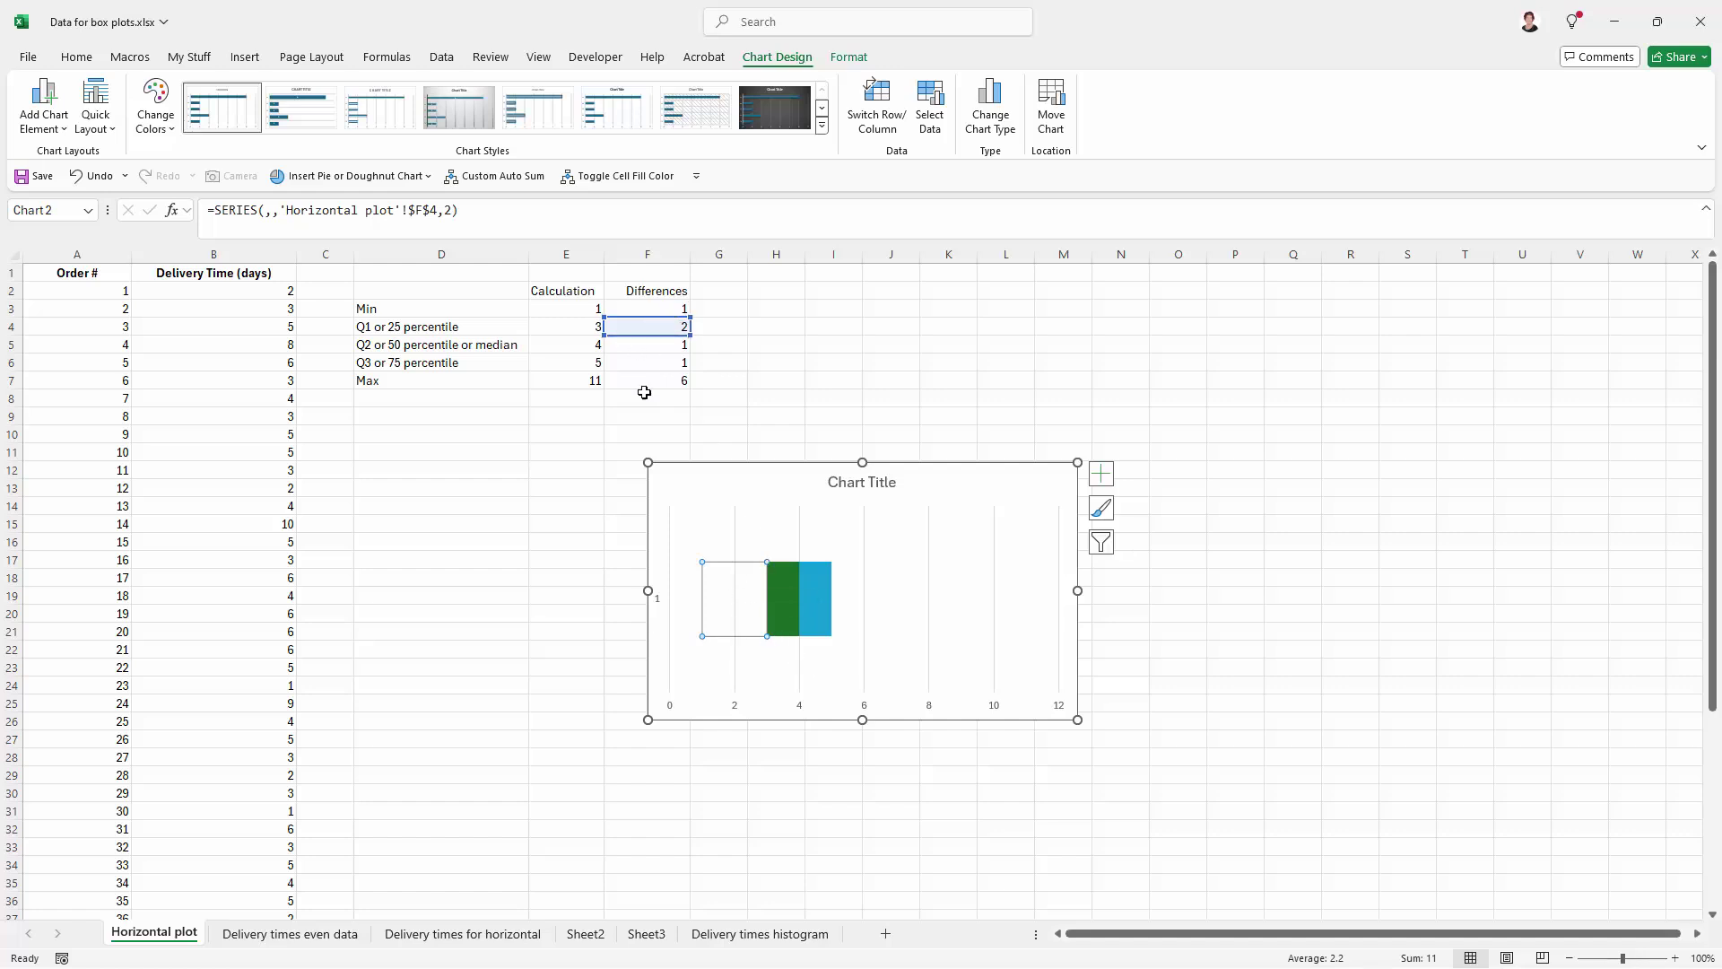
pyautogui.click(674, 583)
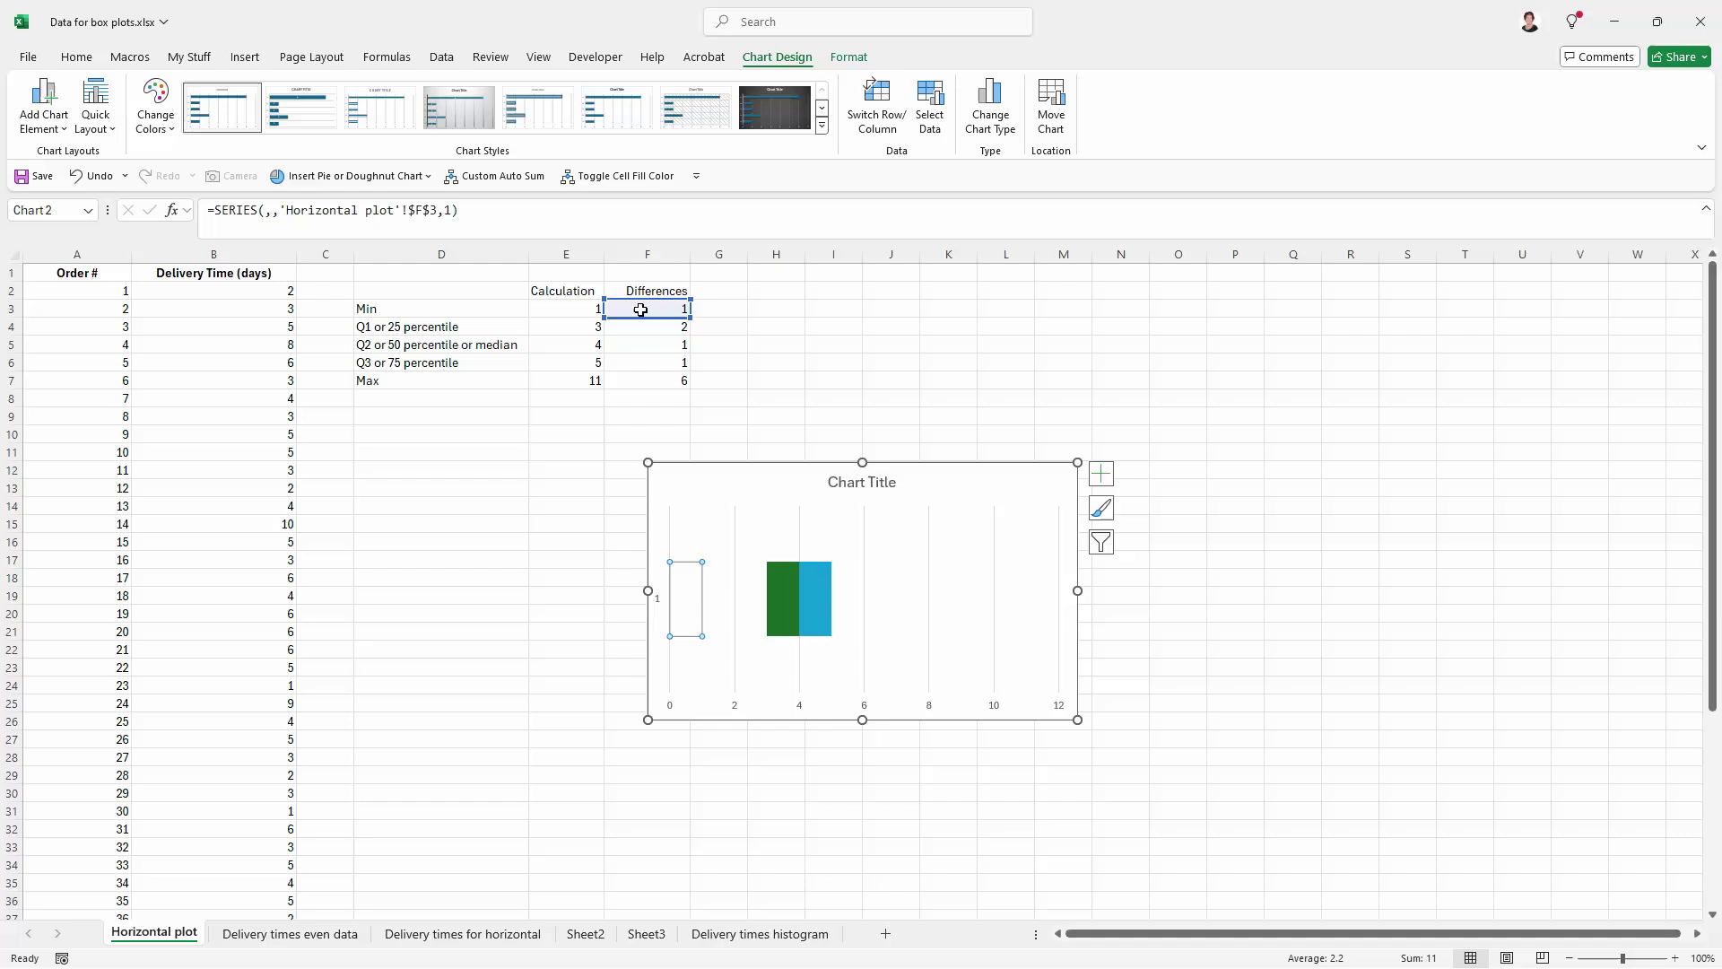
pyautogui.click(755, 594)
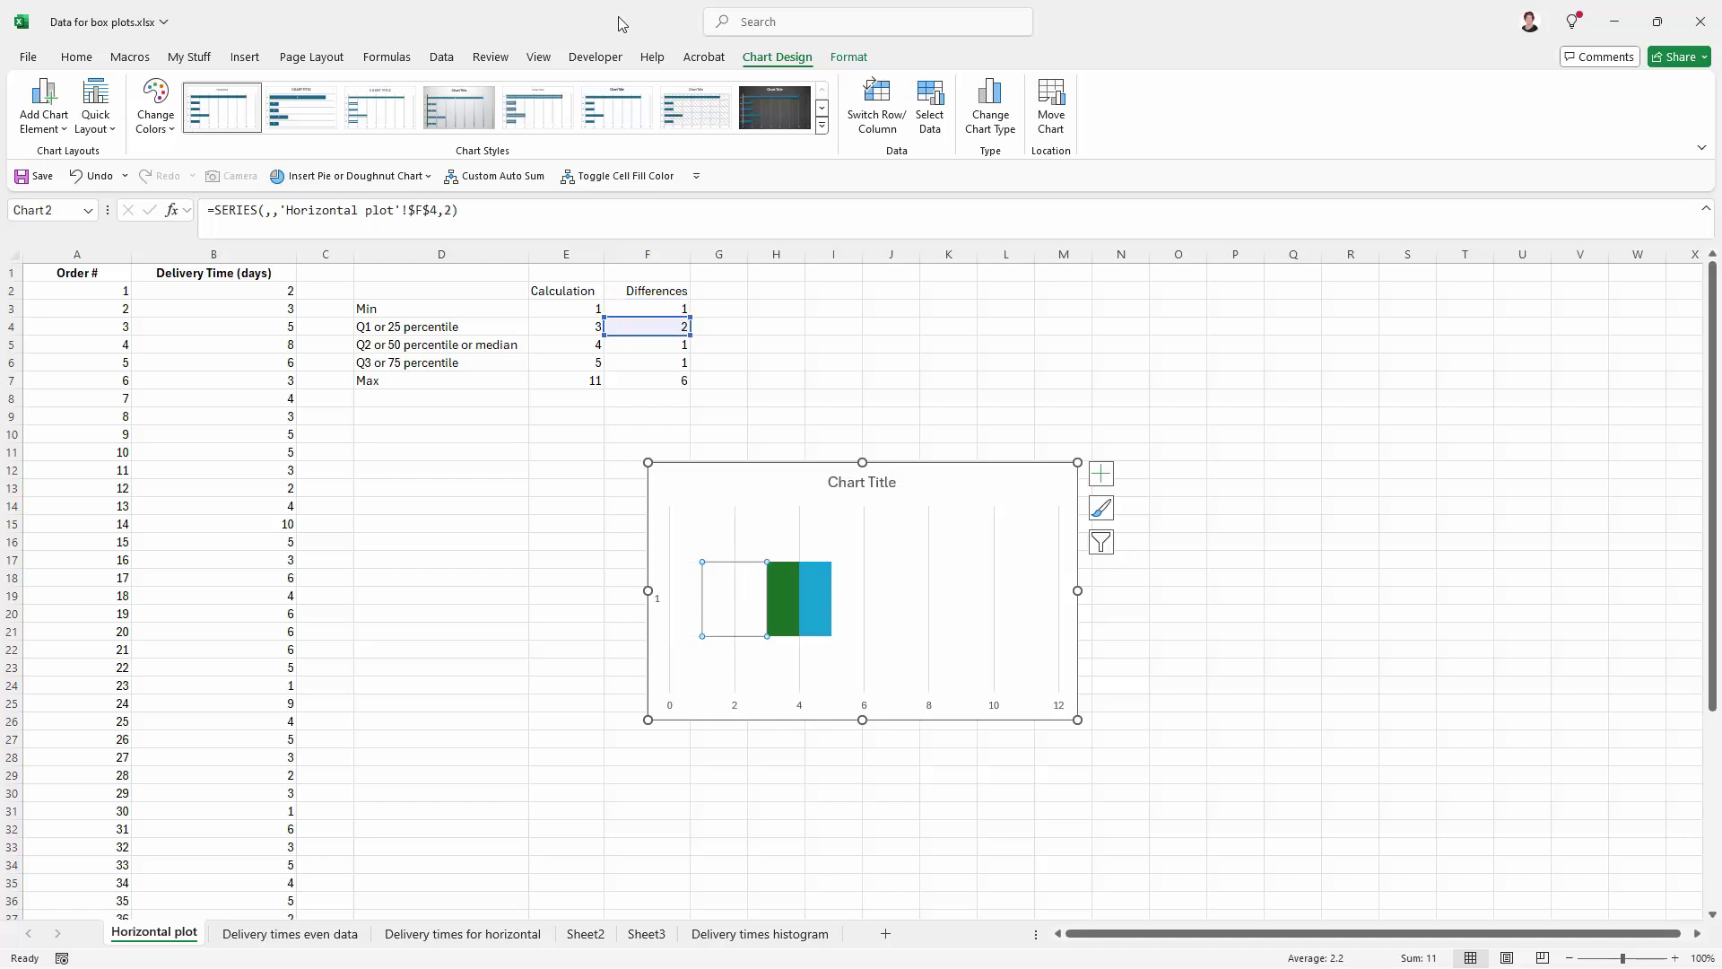
pyautogui.click(44, 117)
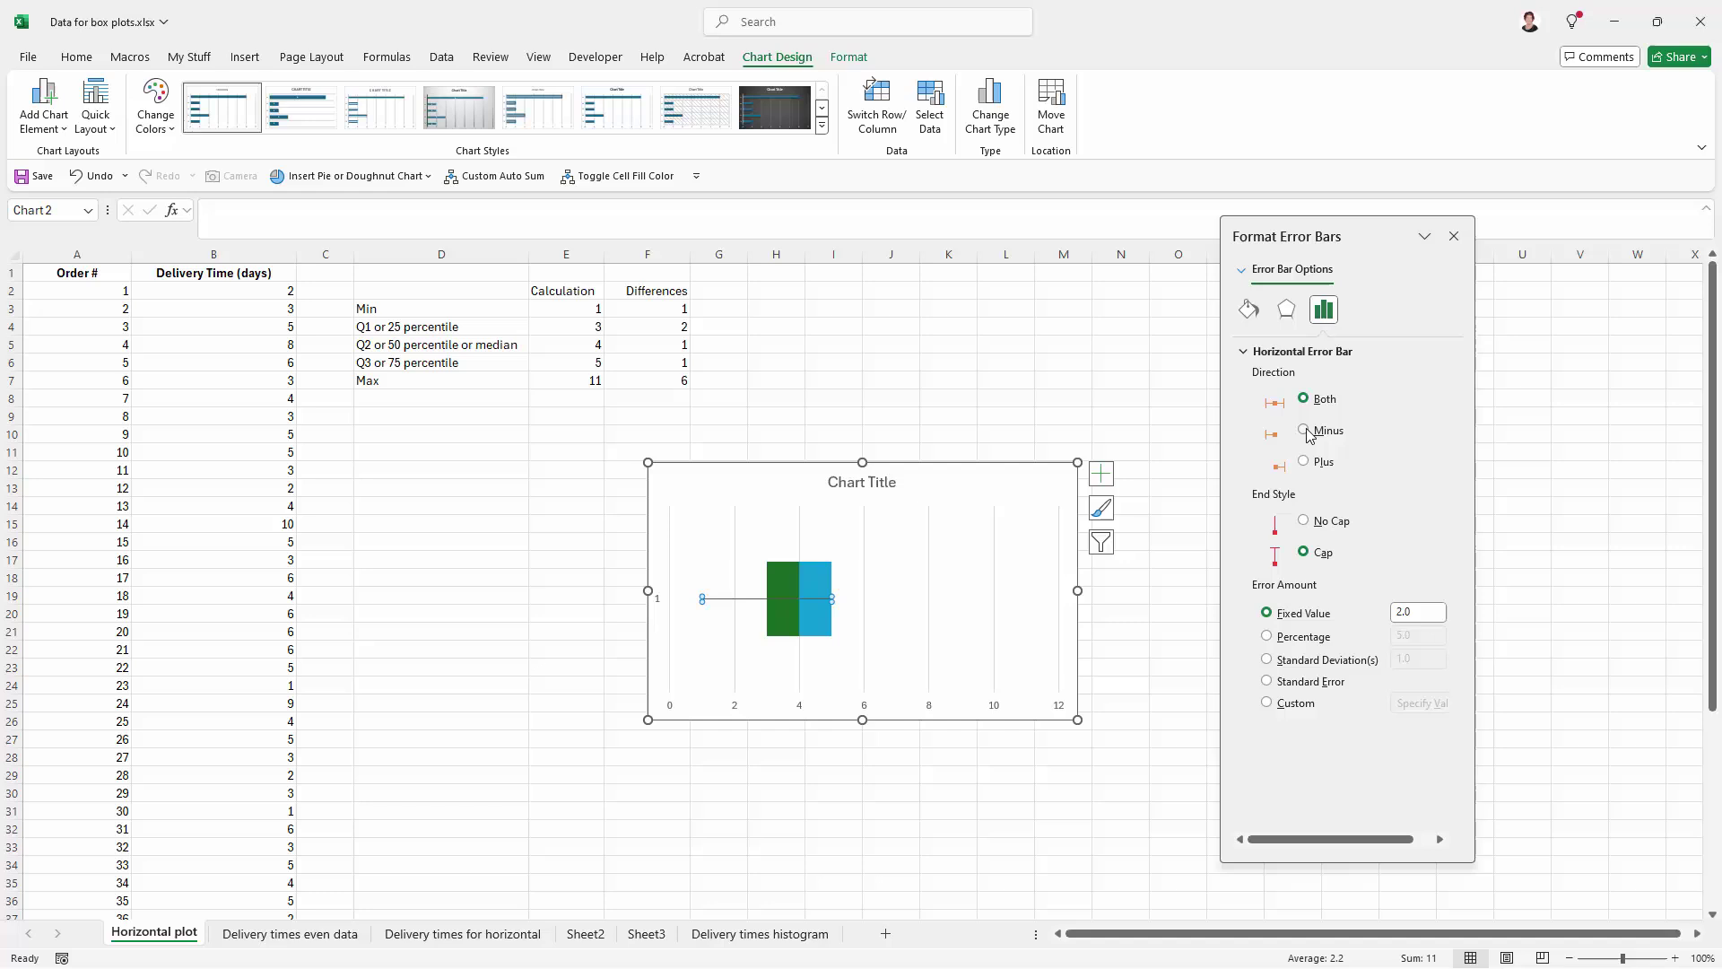
# Set the error bar to Minus direction with a custom negative value of F4.
pyautogui.click(1305, 431)
pyautogui.click(1266, 703)
pyautogui.click(1404, 704)
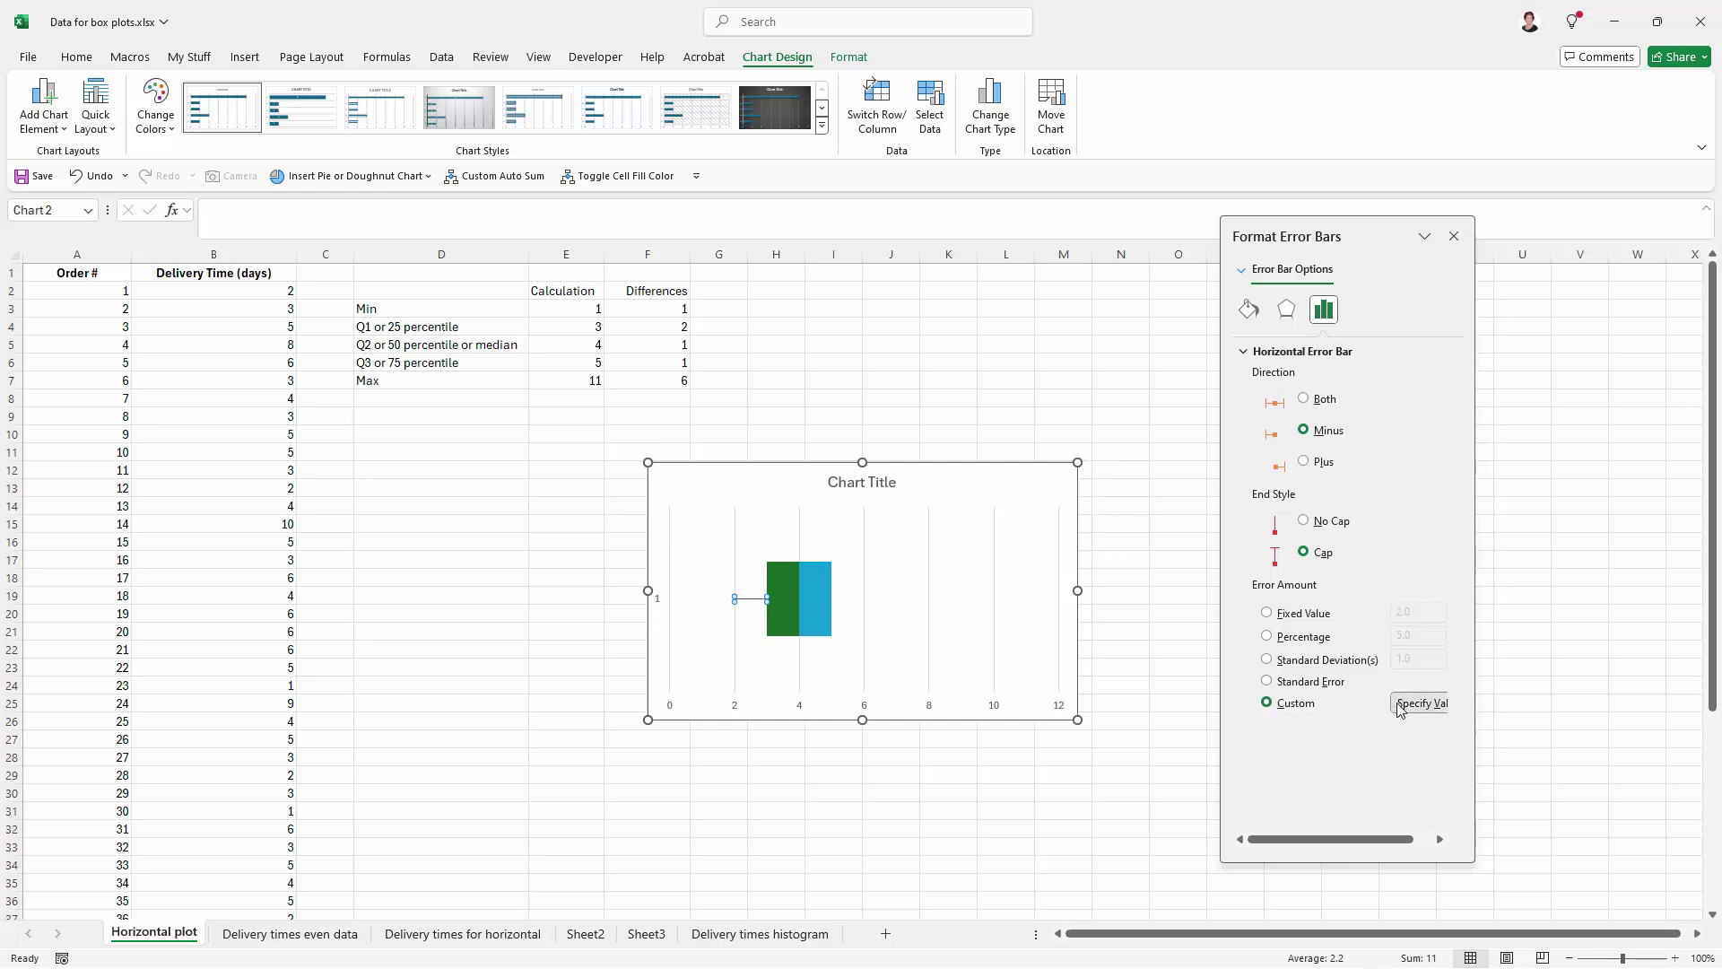
pyautogui.click(1362, 460)
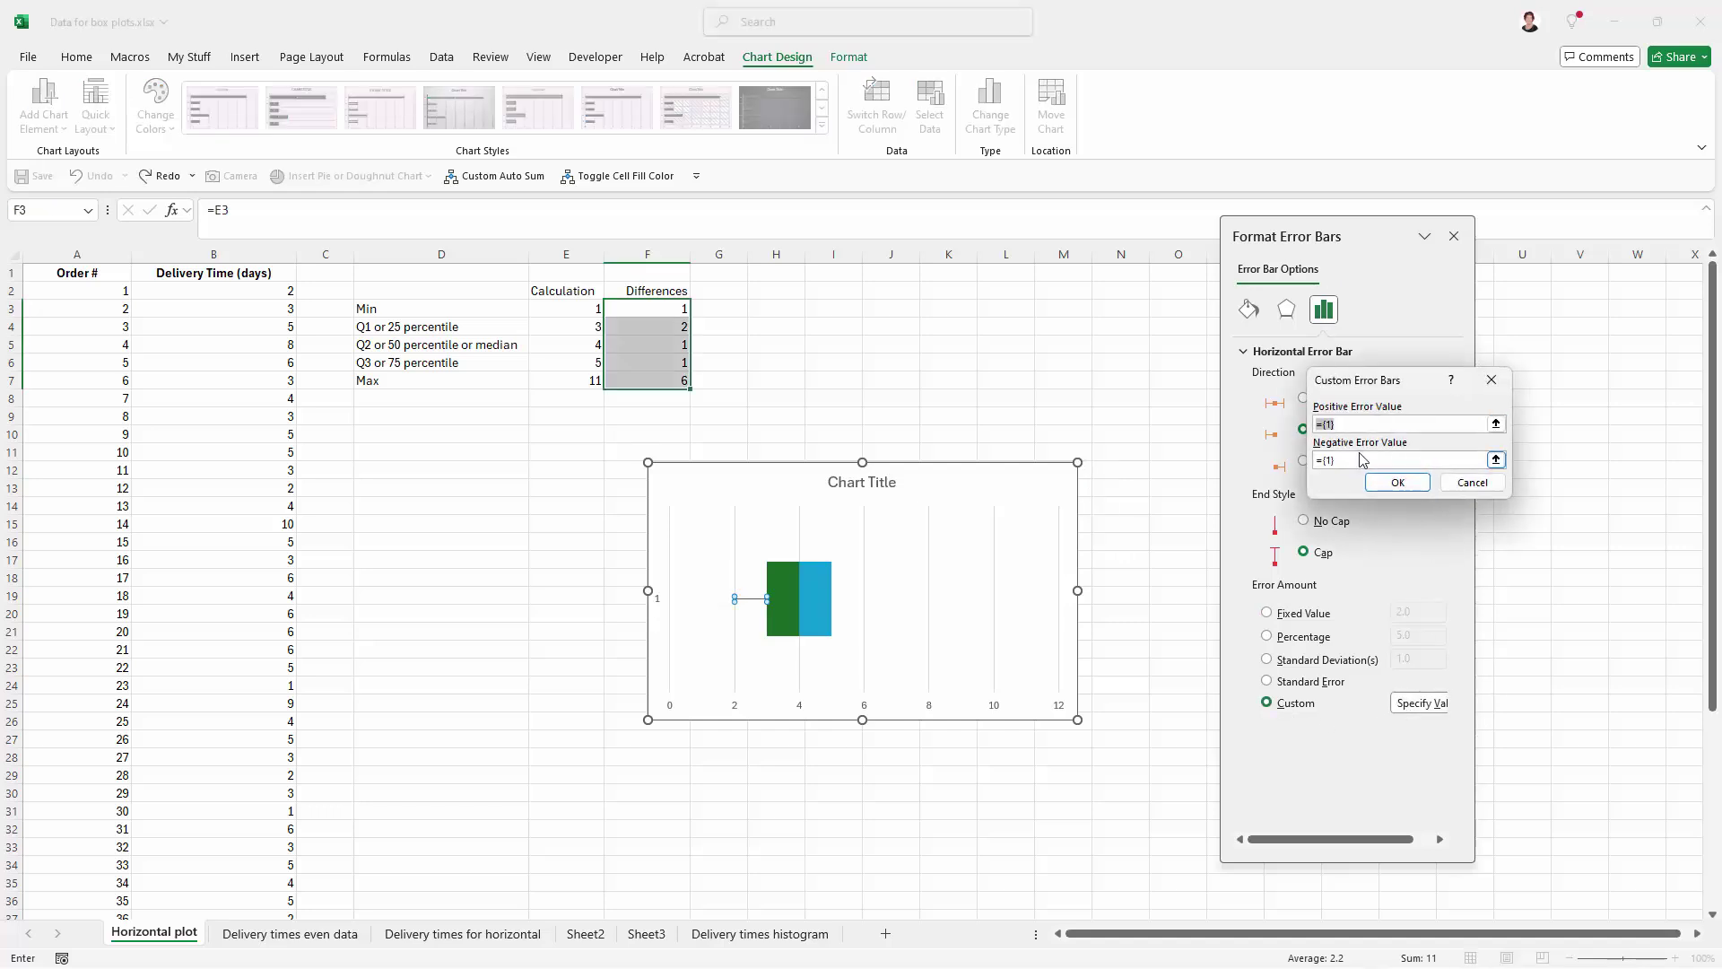
pyautogui.moveTo(1360, 458); pyautogui.dragTo(1309, 467)
pyautogui.press('BackSpace')
pyautogui.click(648, 322)
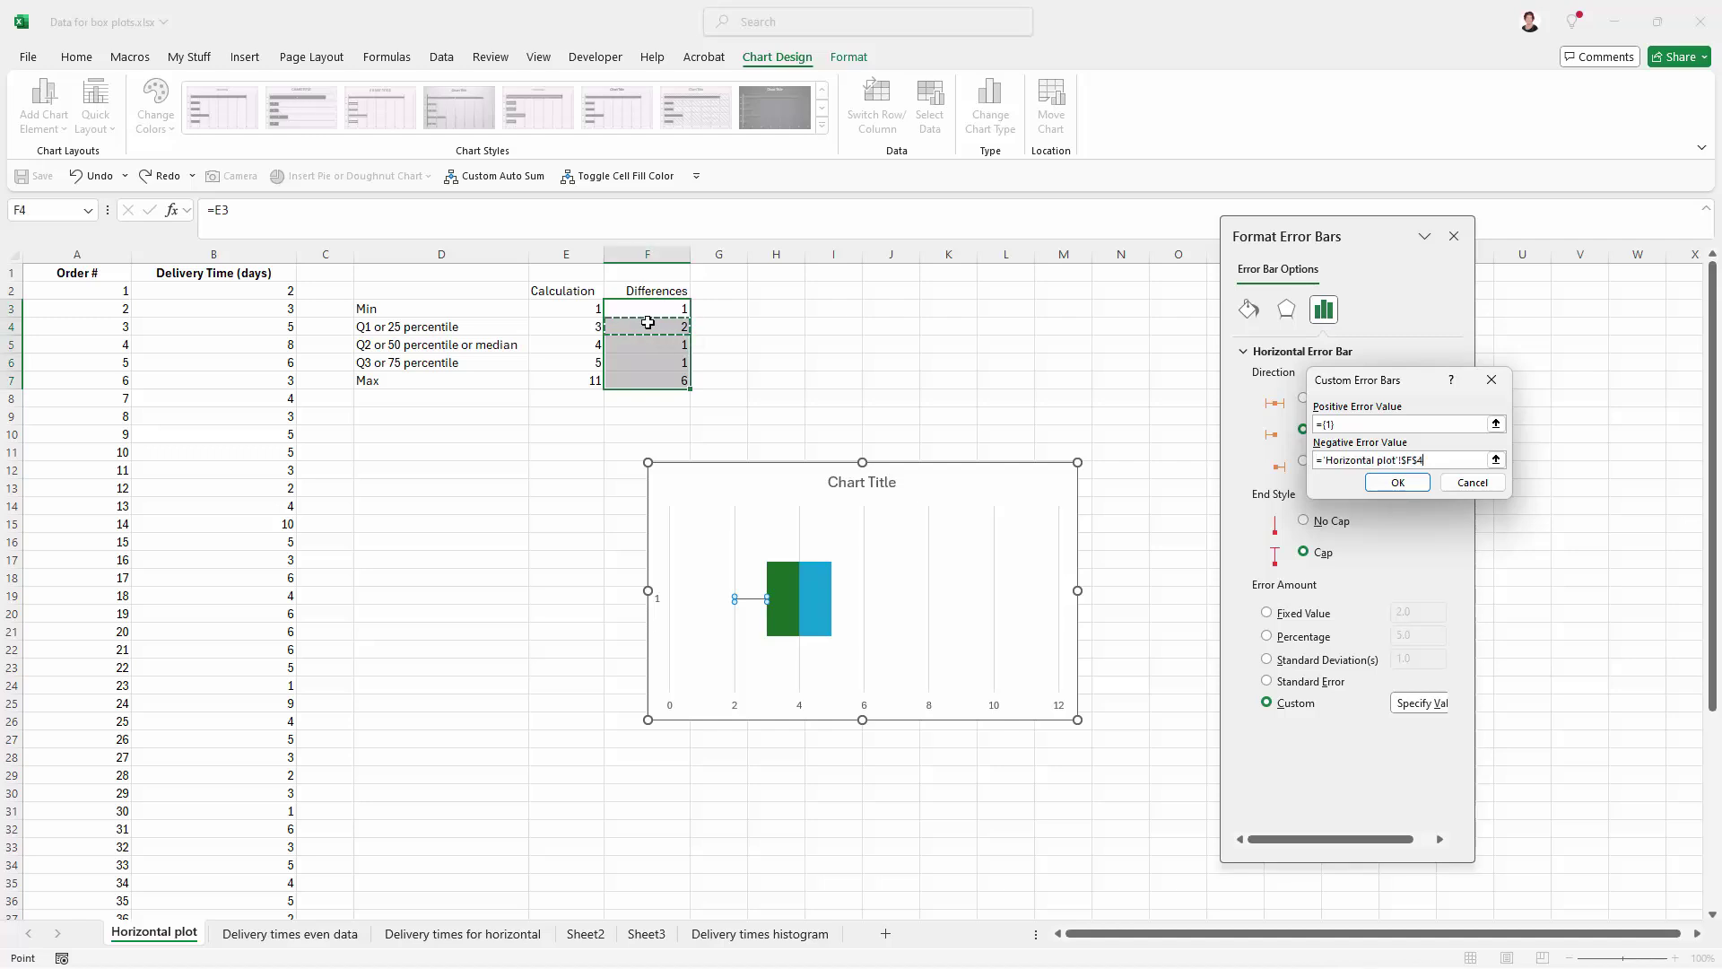
pyautogui.click(1397, 483)
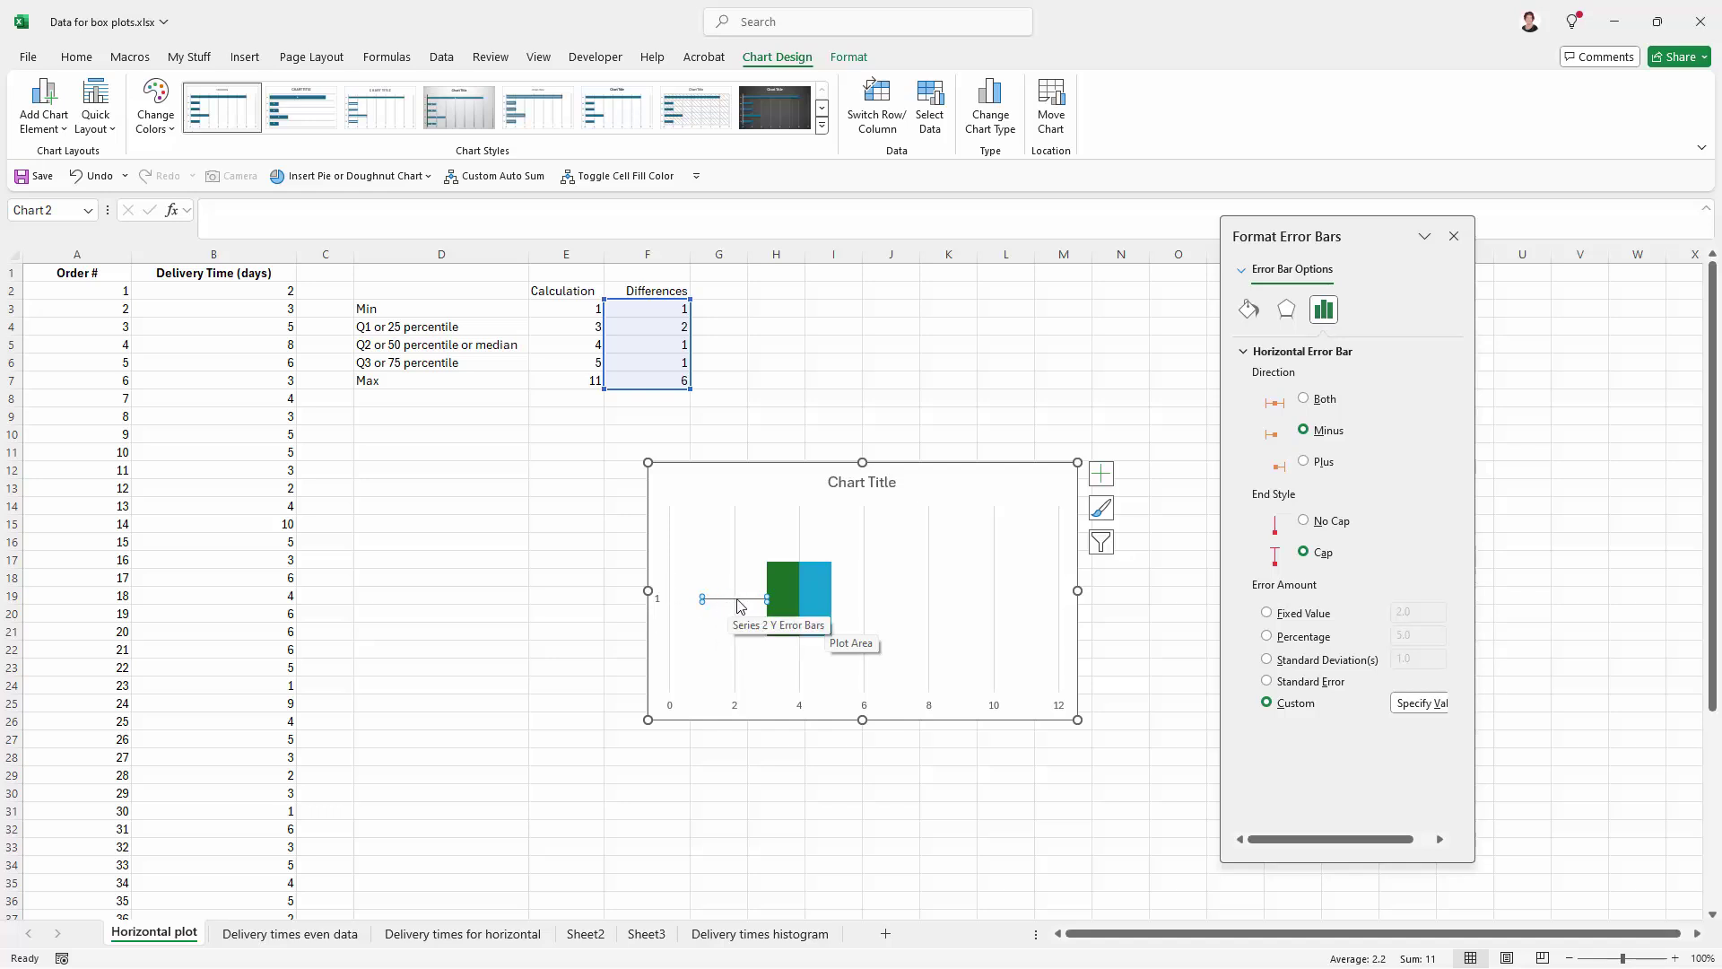
# Add an error bar to the light-blue third-quartile segment with a custom error amount.
pyautogui.click(815, 592)
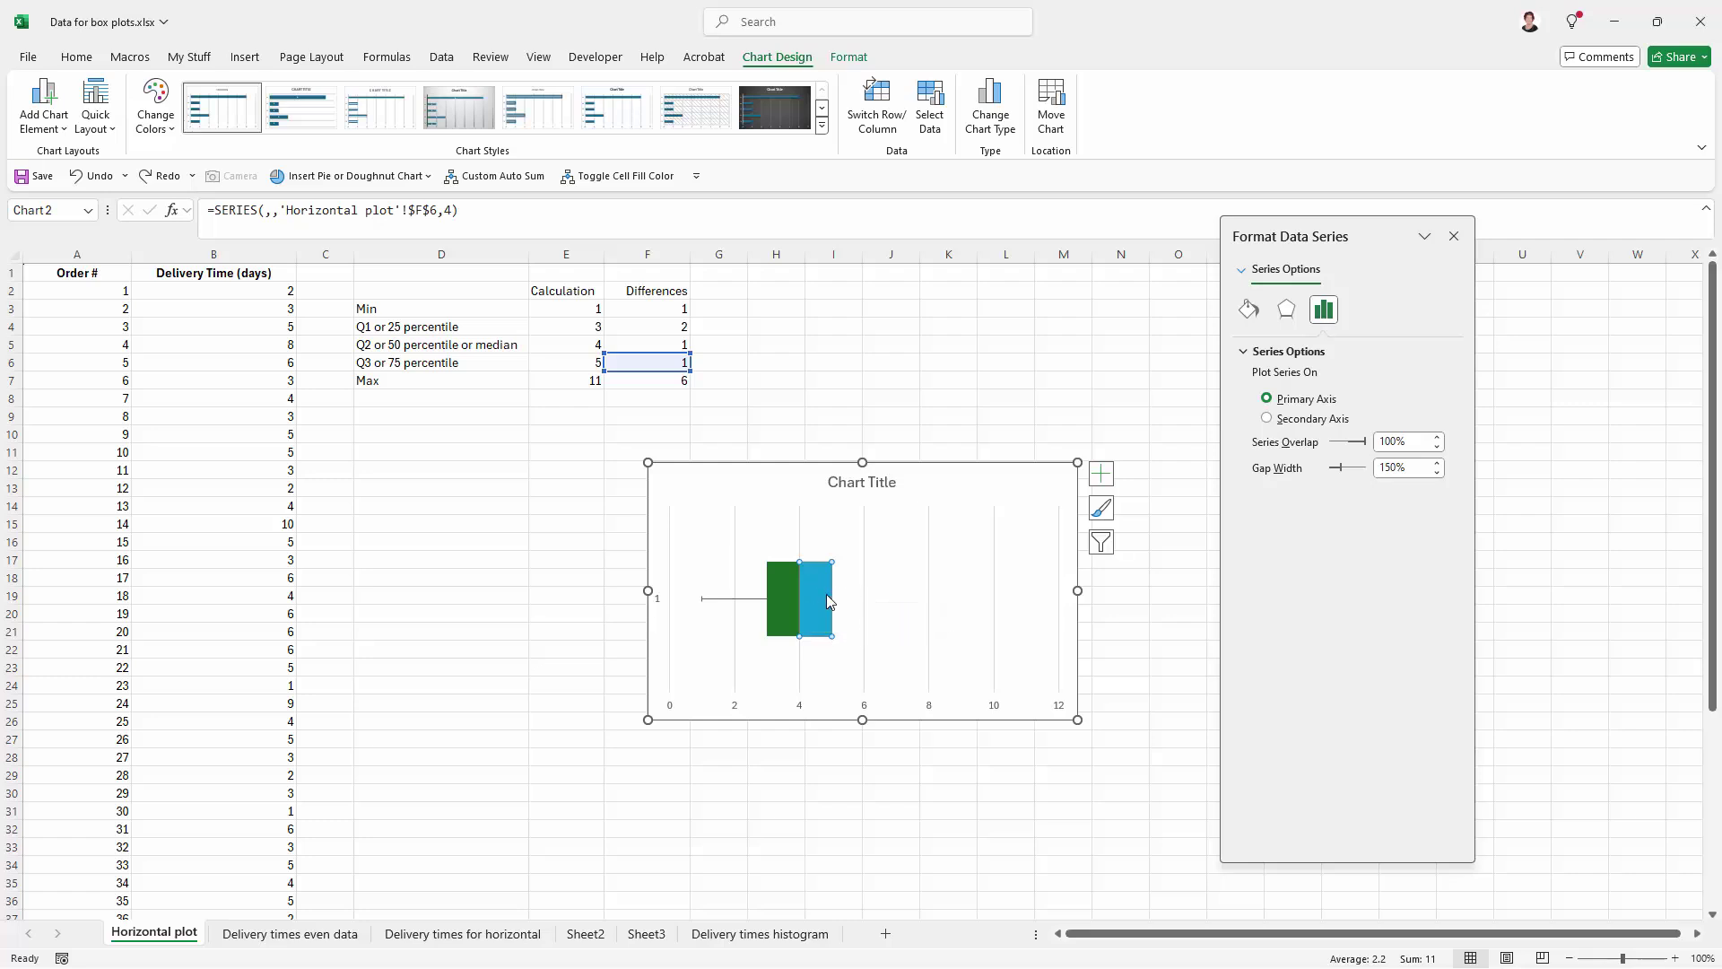
pyautogui.click(44, 112)
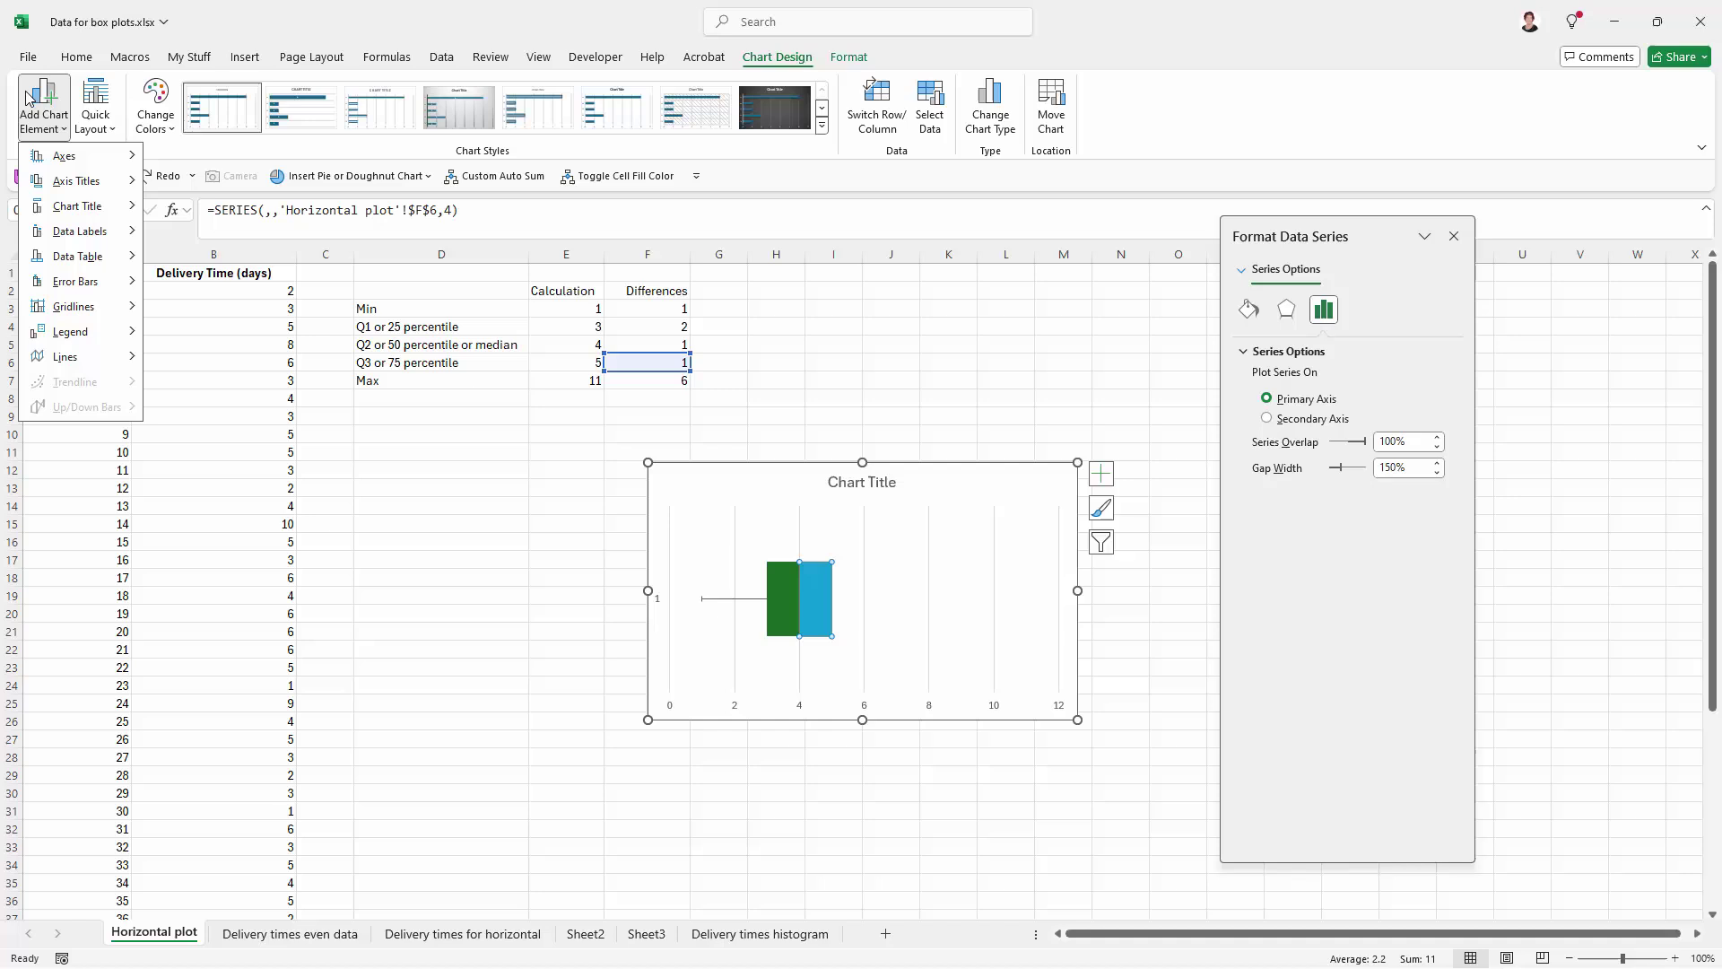
pyautogui.moveTo(70, 284)
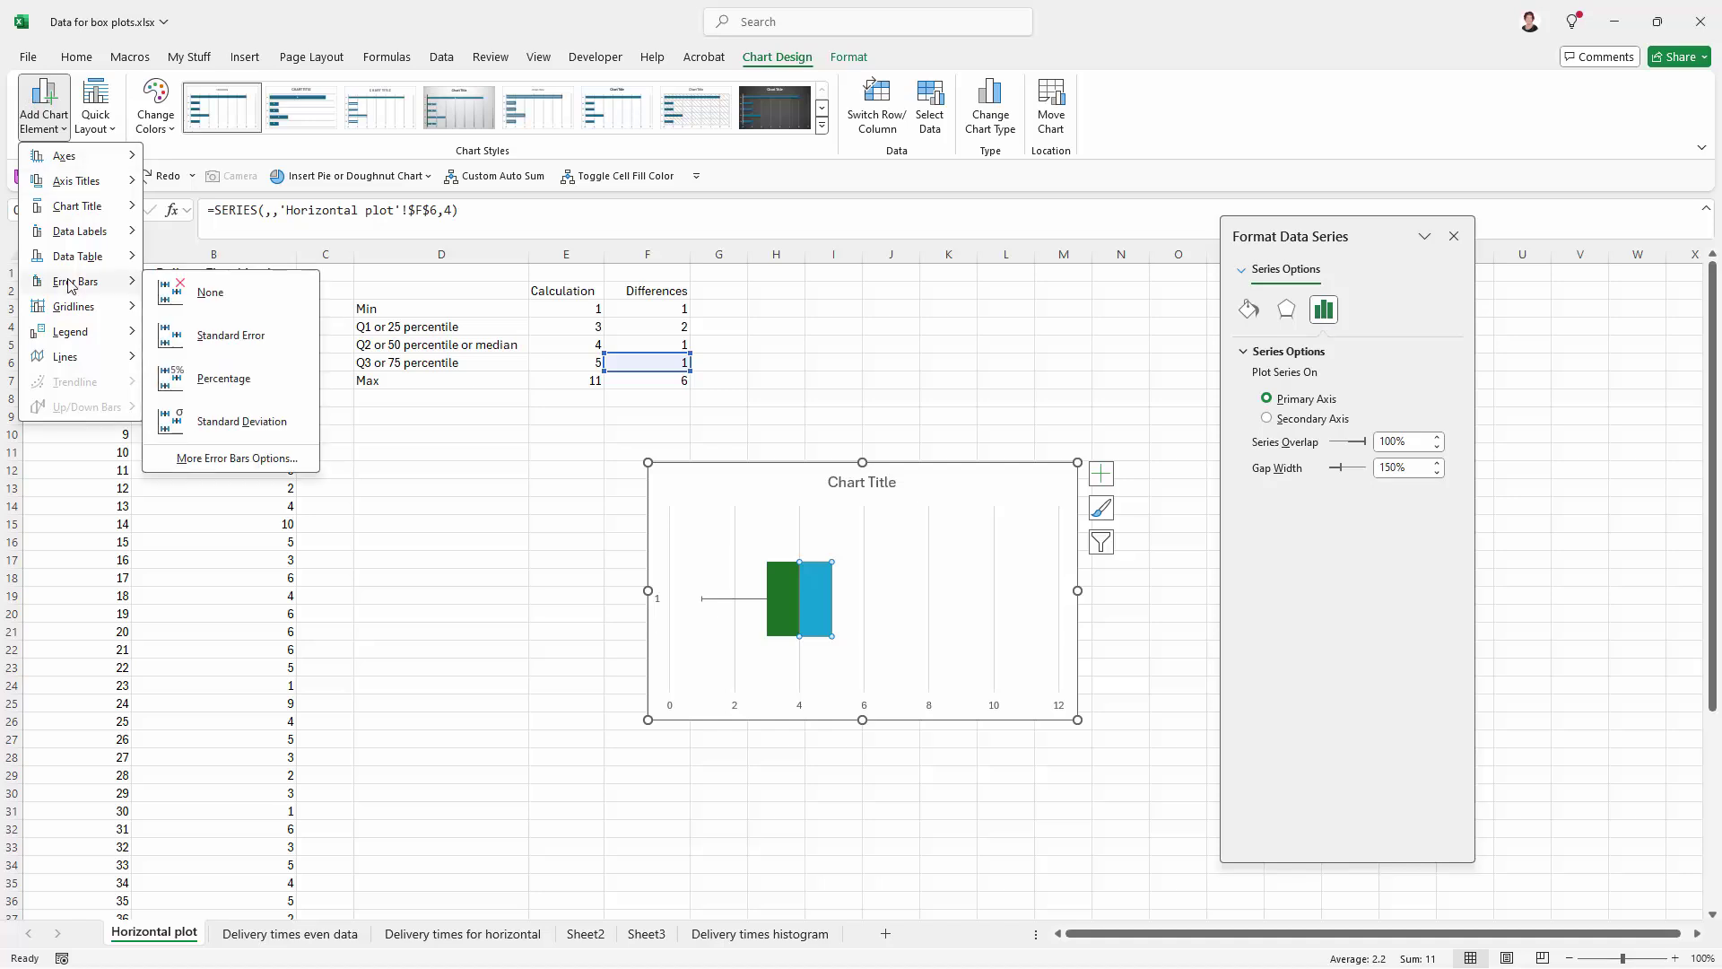
pyautogui.click(238, 459)
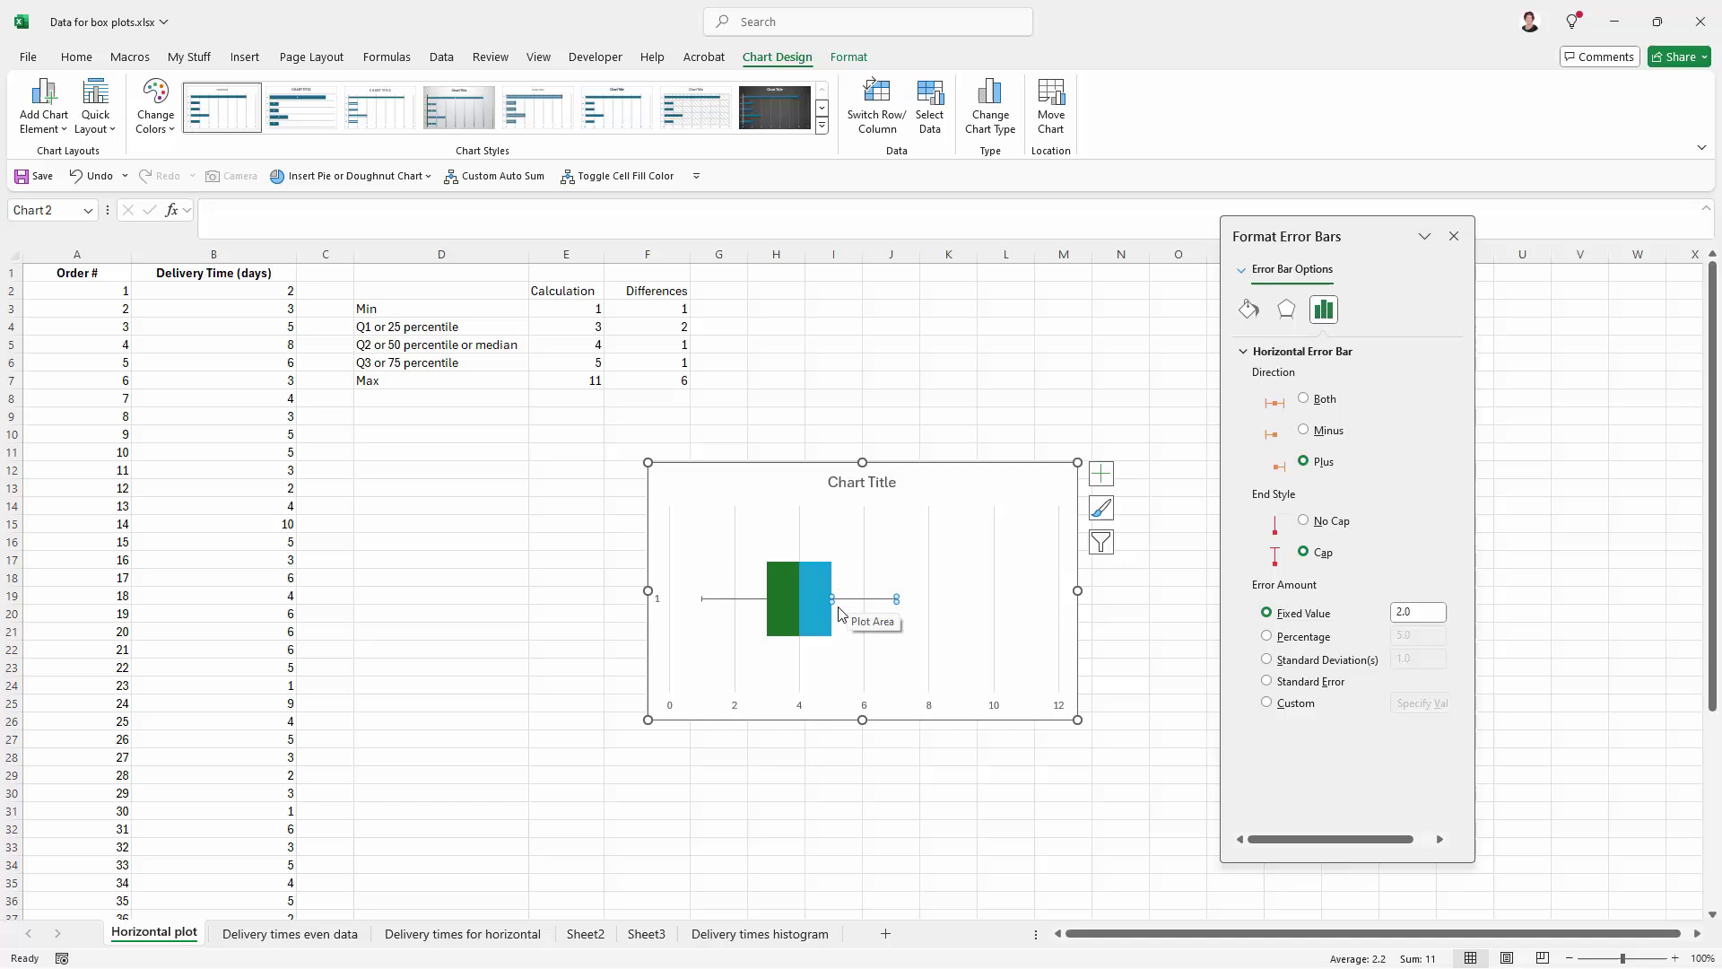
pyautogui.moveTo(873, 597)
pyautogui.click(1267, 704)
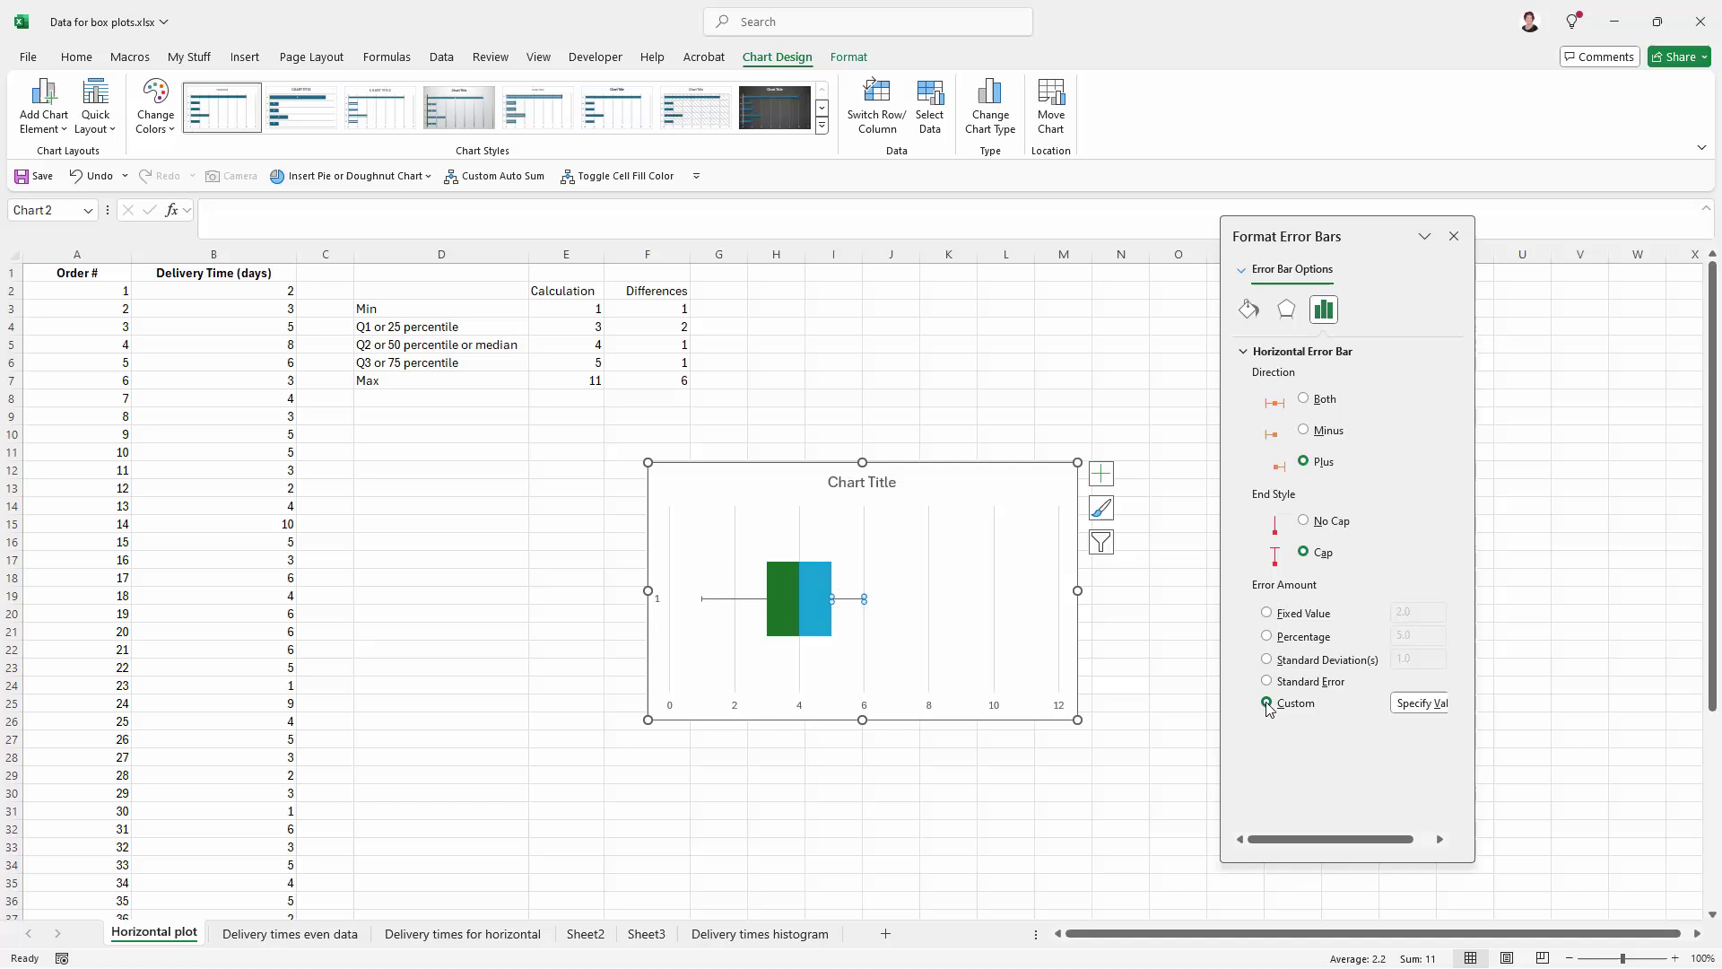
pyautogui.click(1407, 704)
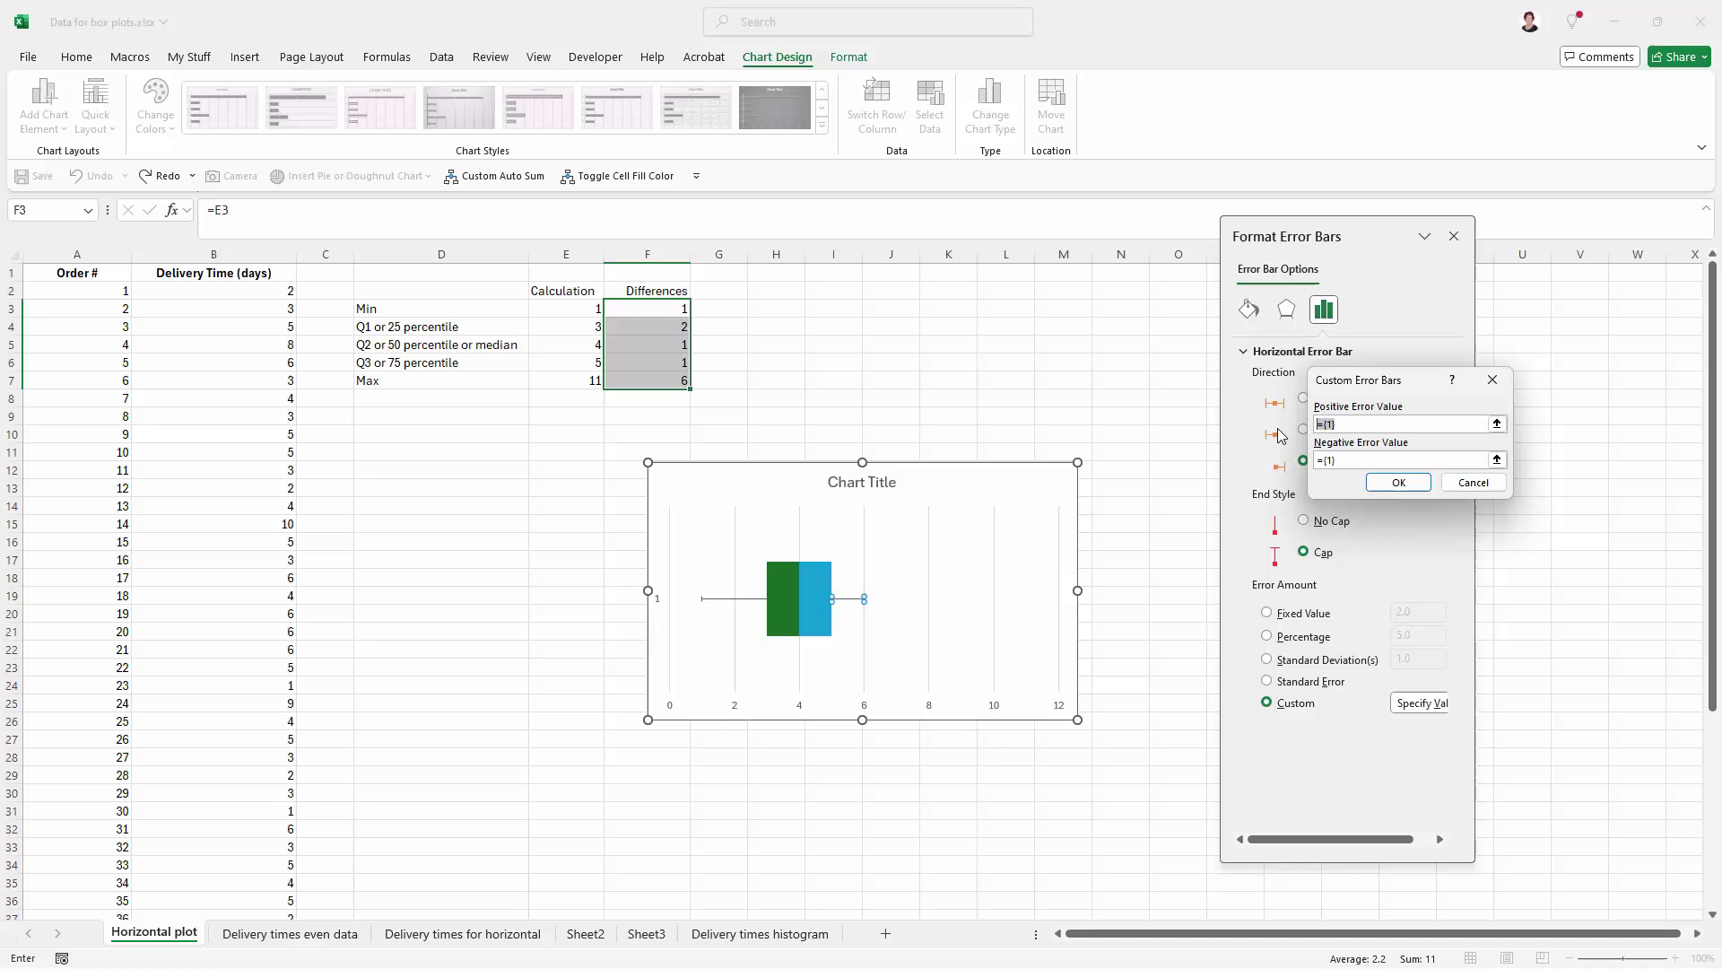
# Set the custom positive error value to cell F7.
pyautogui.press('BackSpace')
pyautogui.click(1354, 426)
pyautogui.click(1497, 424)
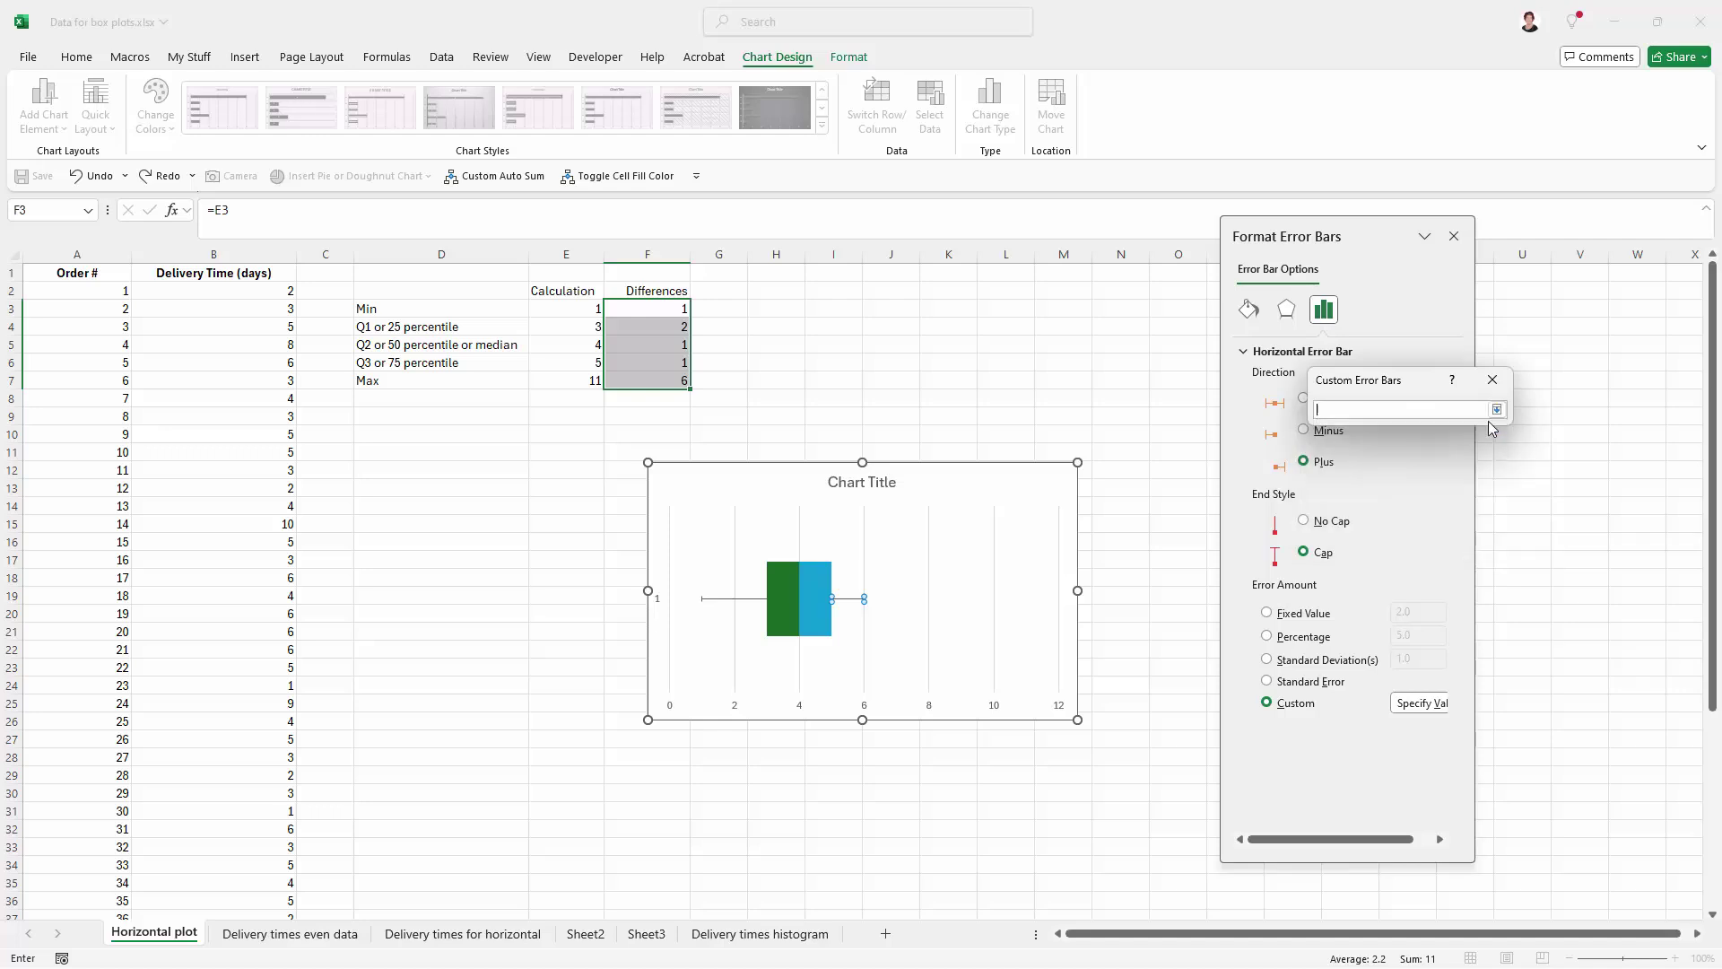
pyautogui.click(621, 379)
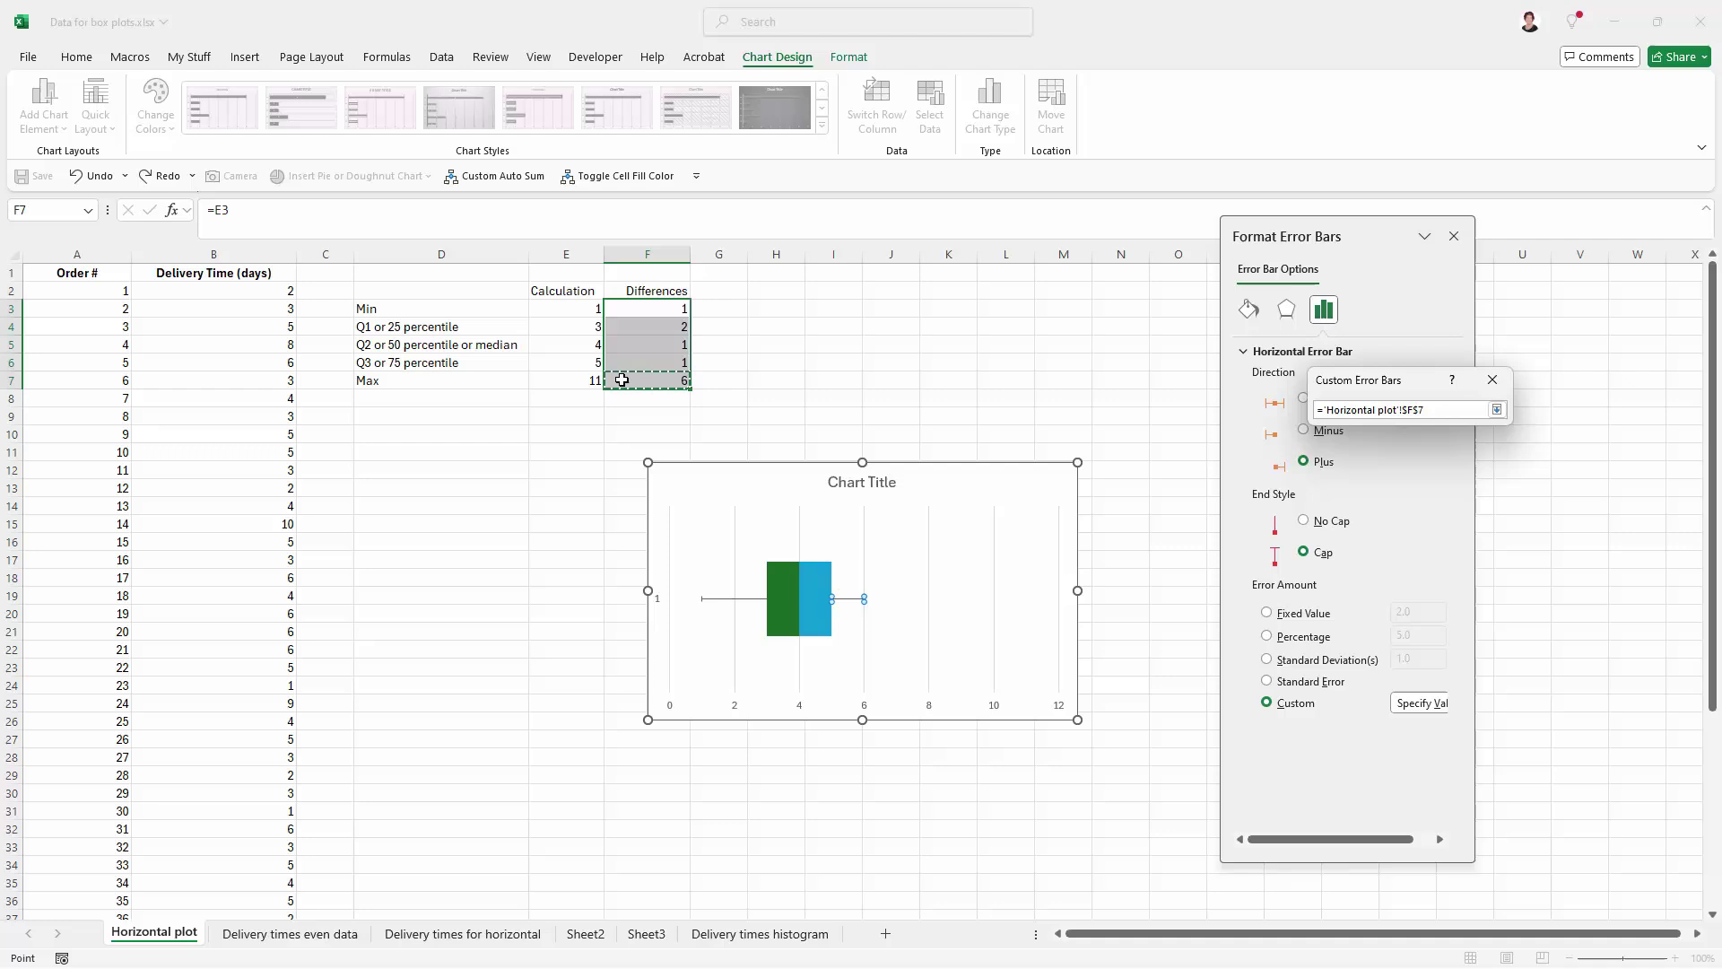
pyautogui.click(1497, 410)
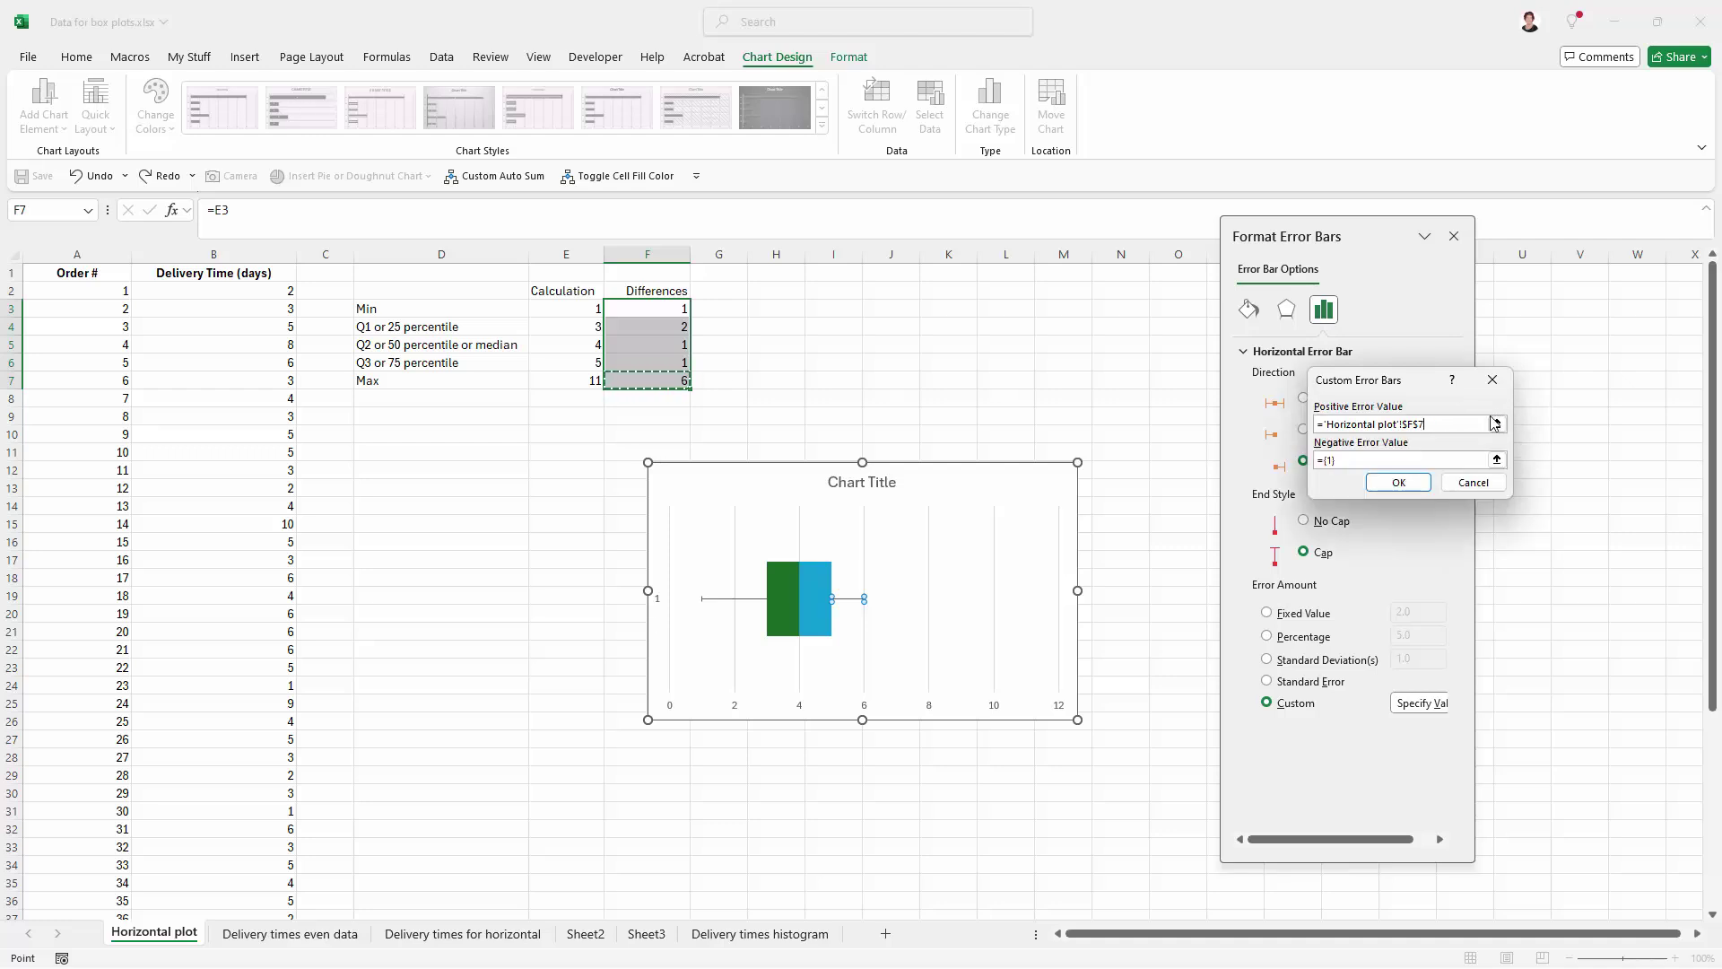
pyautogui.click(1399, 483)
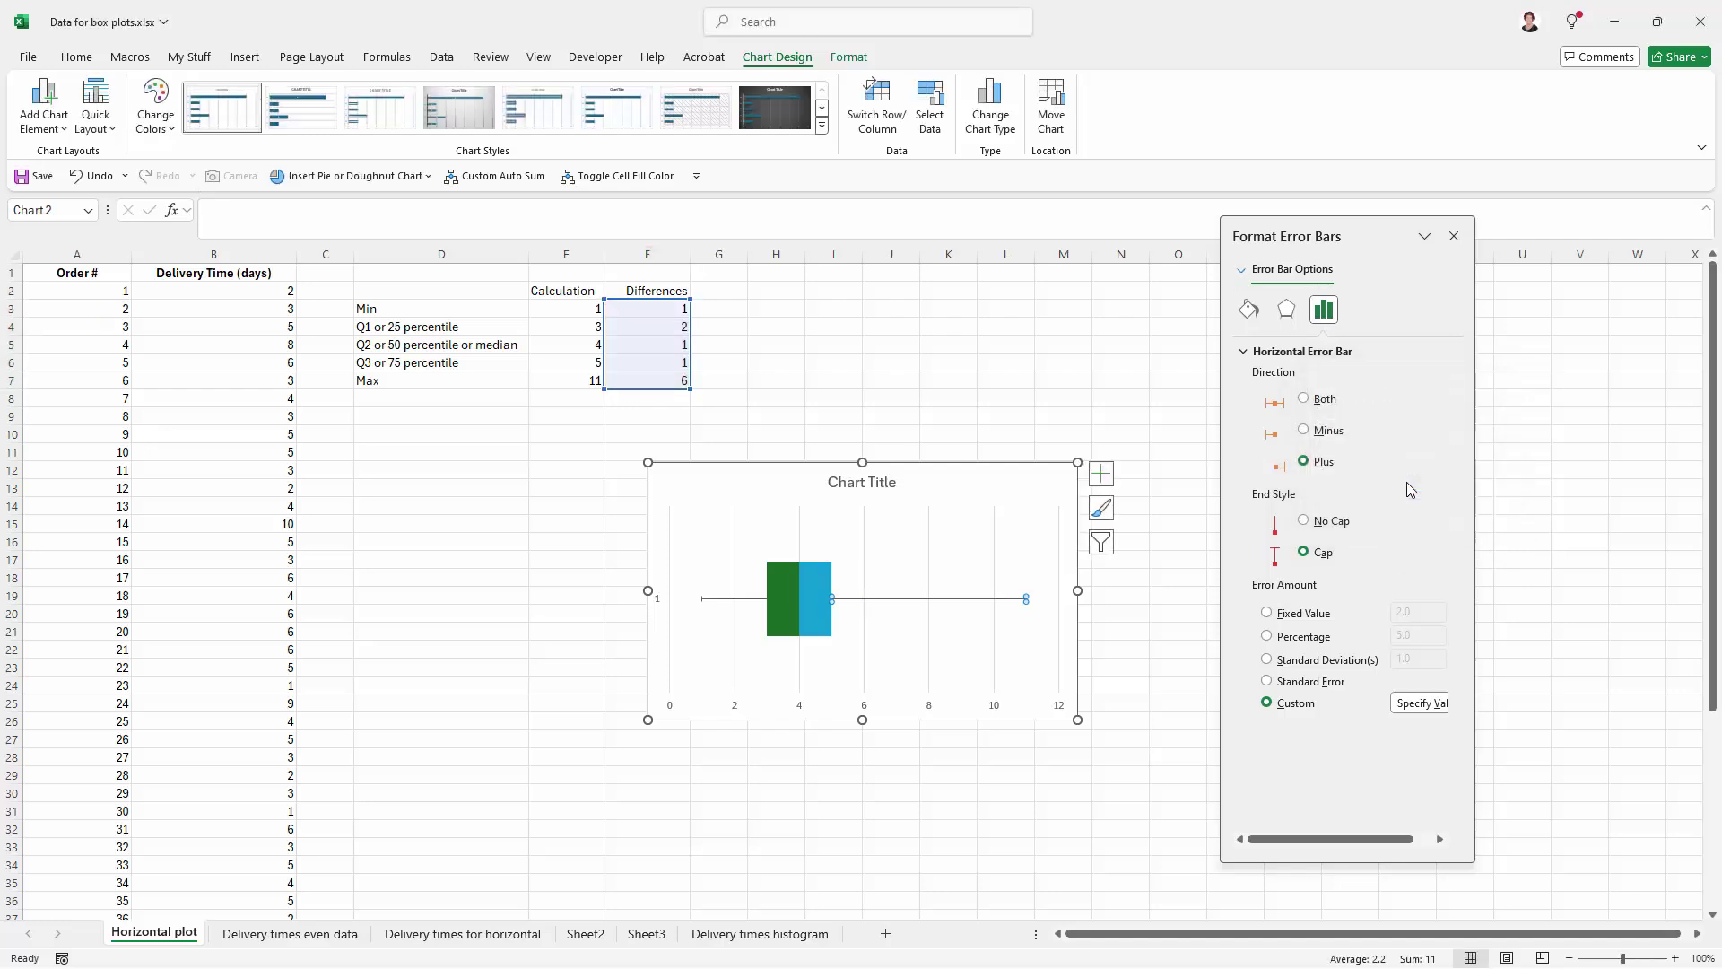
pyautogui.click(1188, 683)
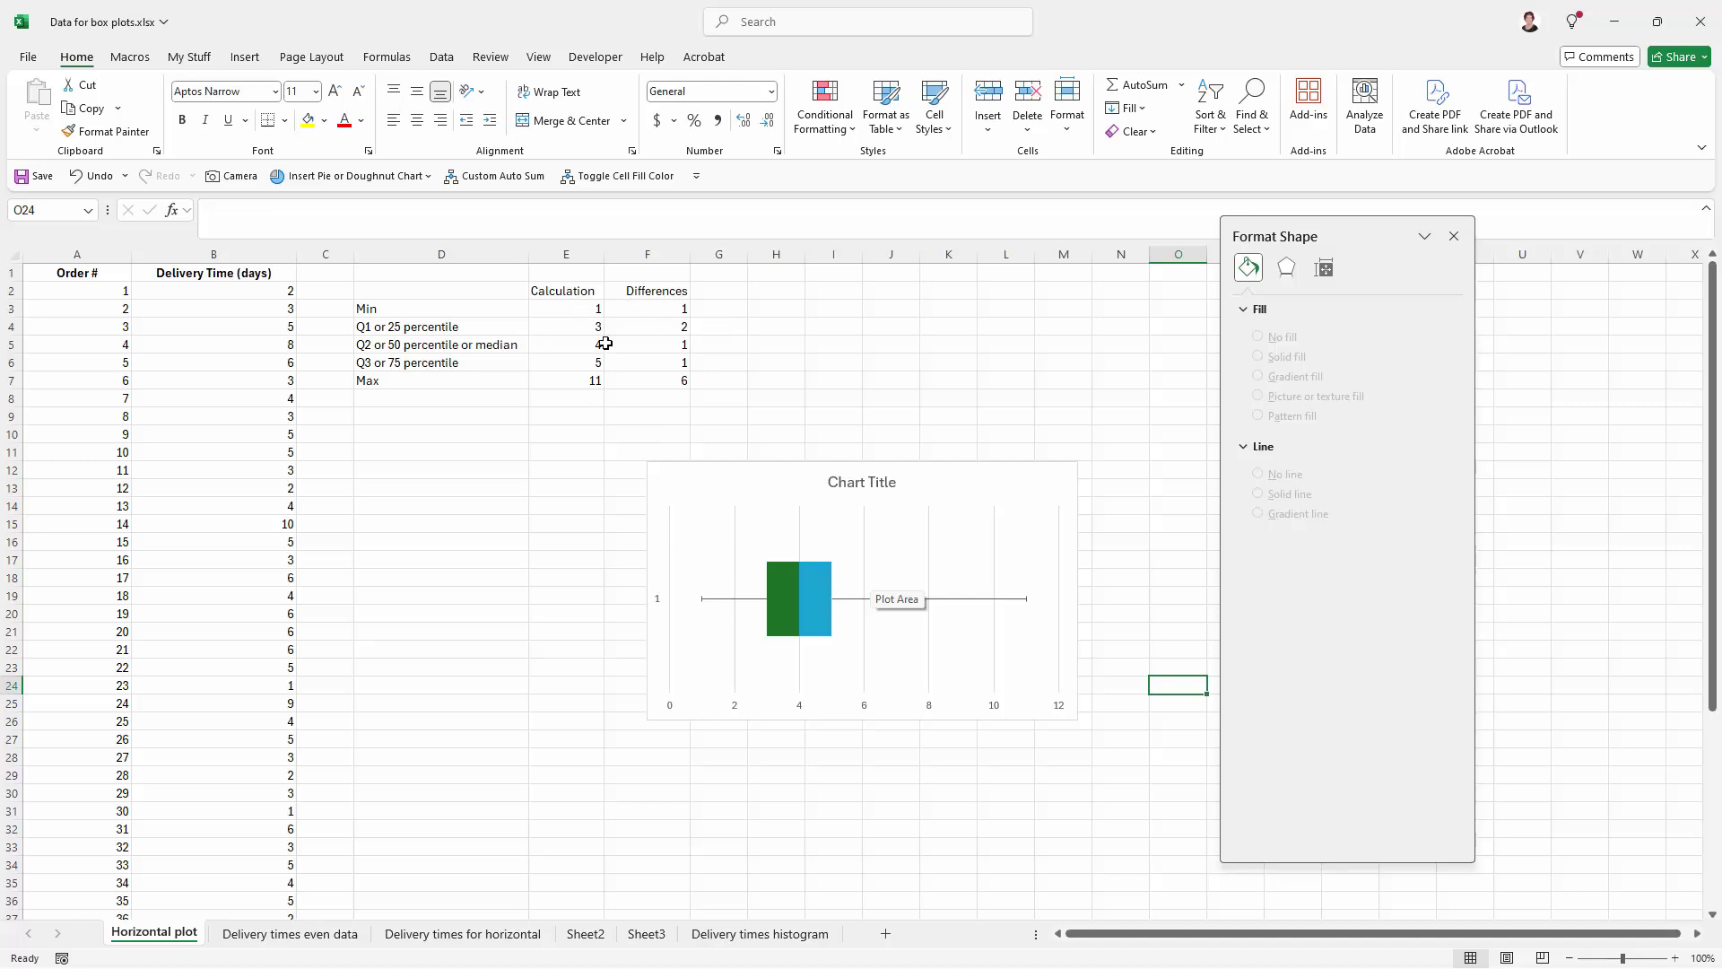
pyautogui.moveTo(689, 597)
pyautogui.moveTo(798, 592)
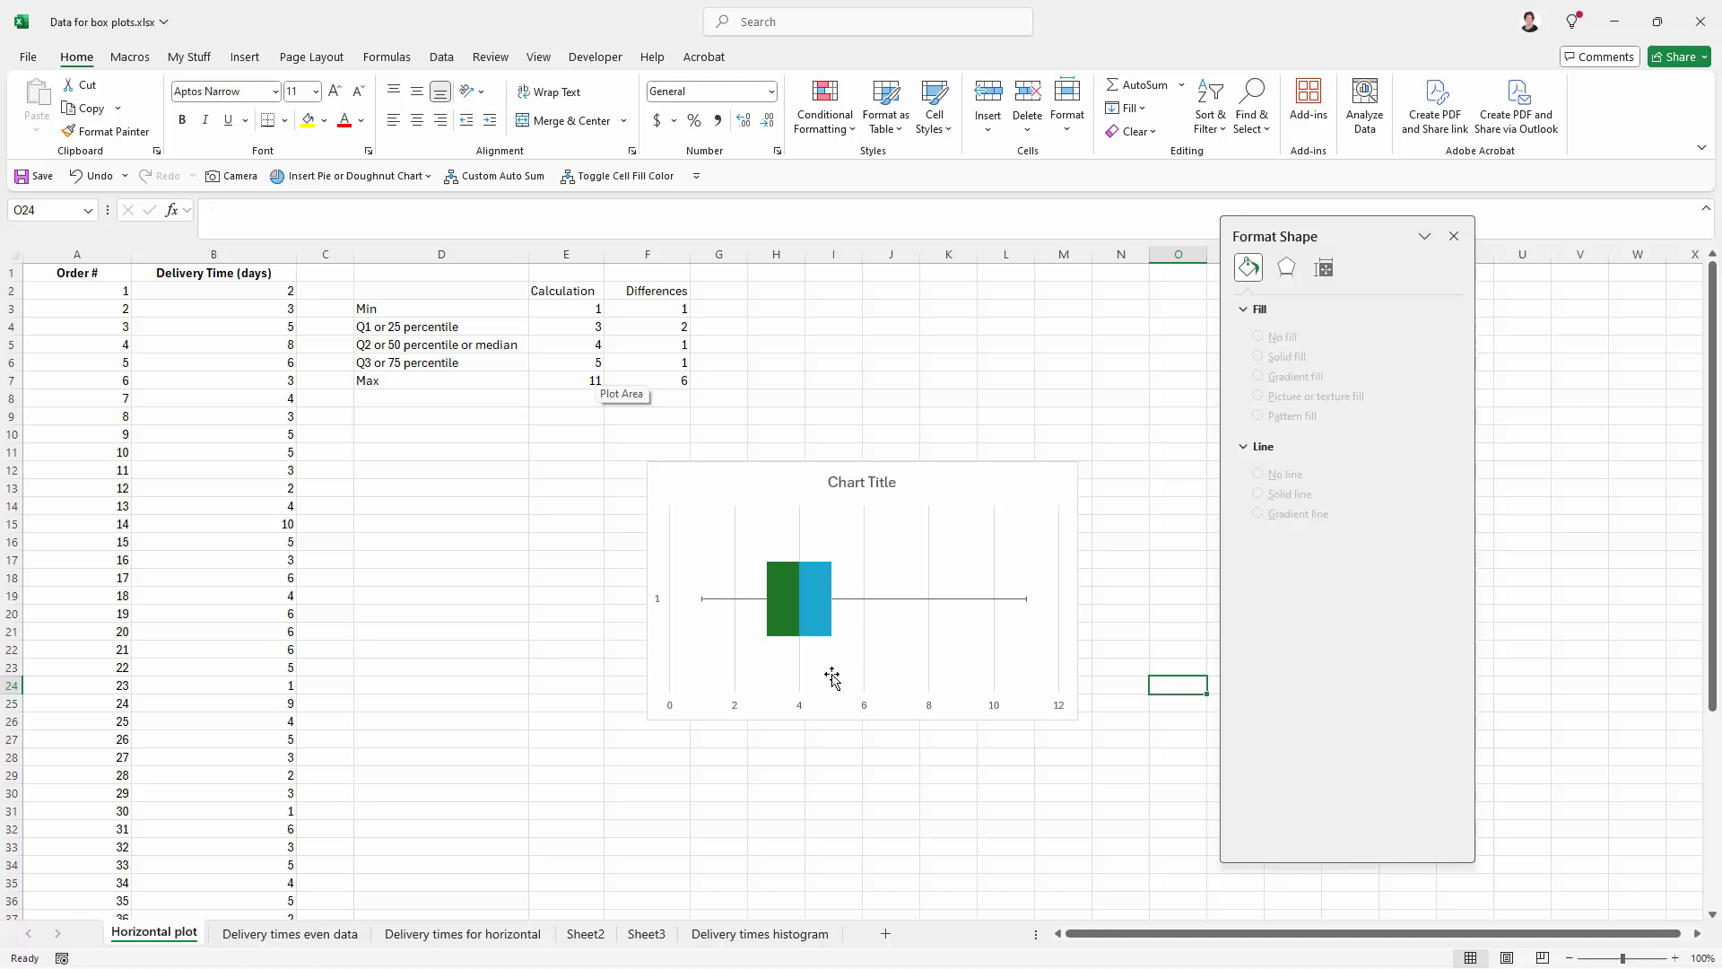
pyautogui.click(574, 366)
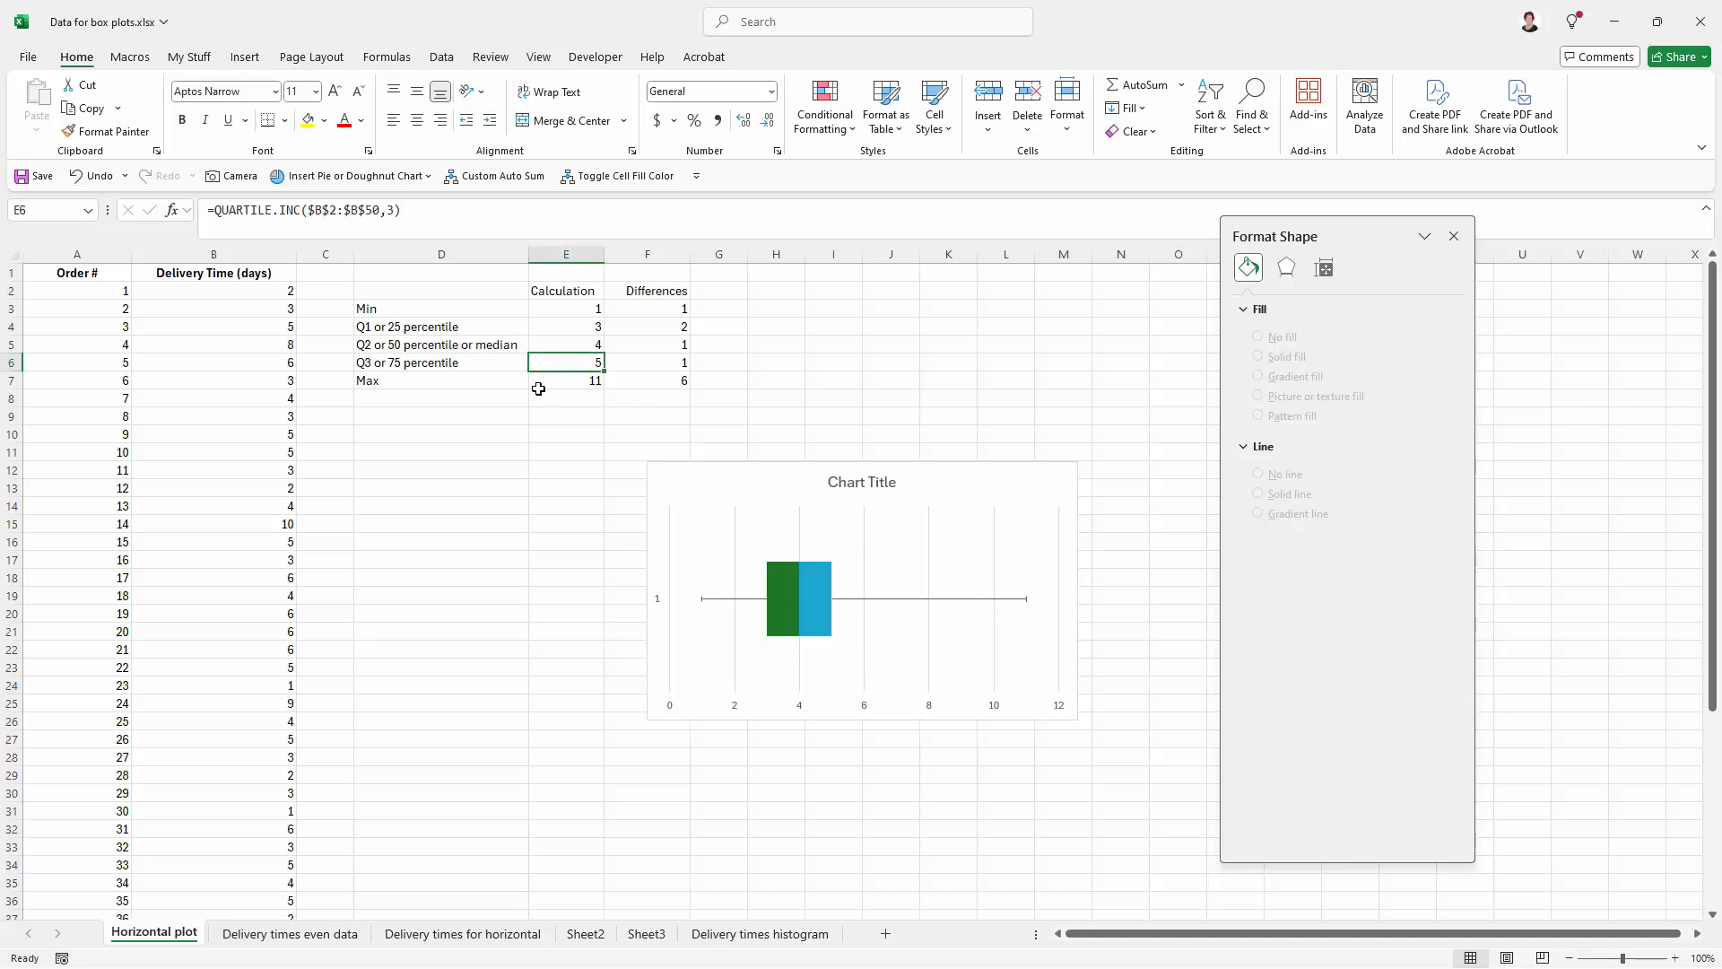
pyautogui.click(539, 388)
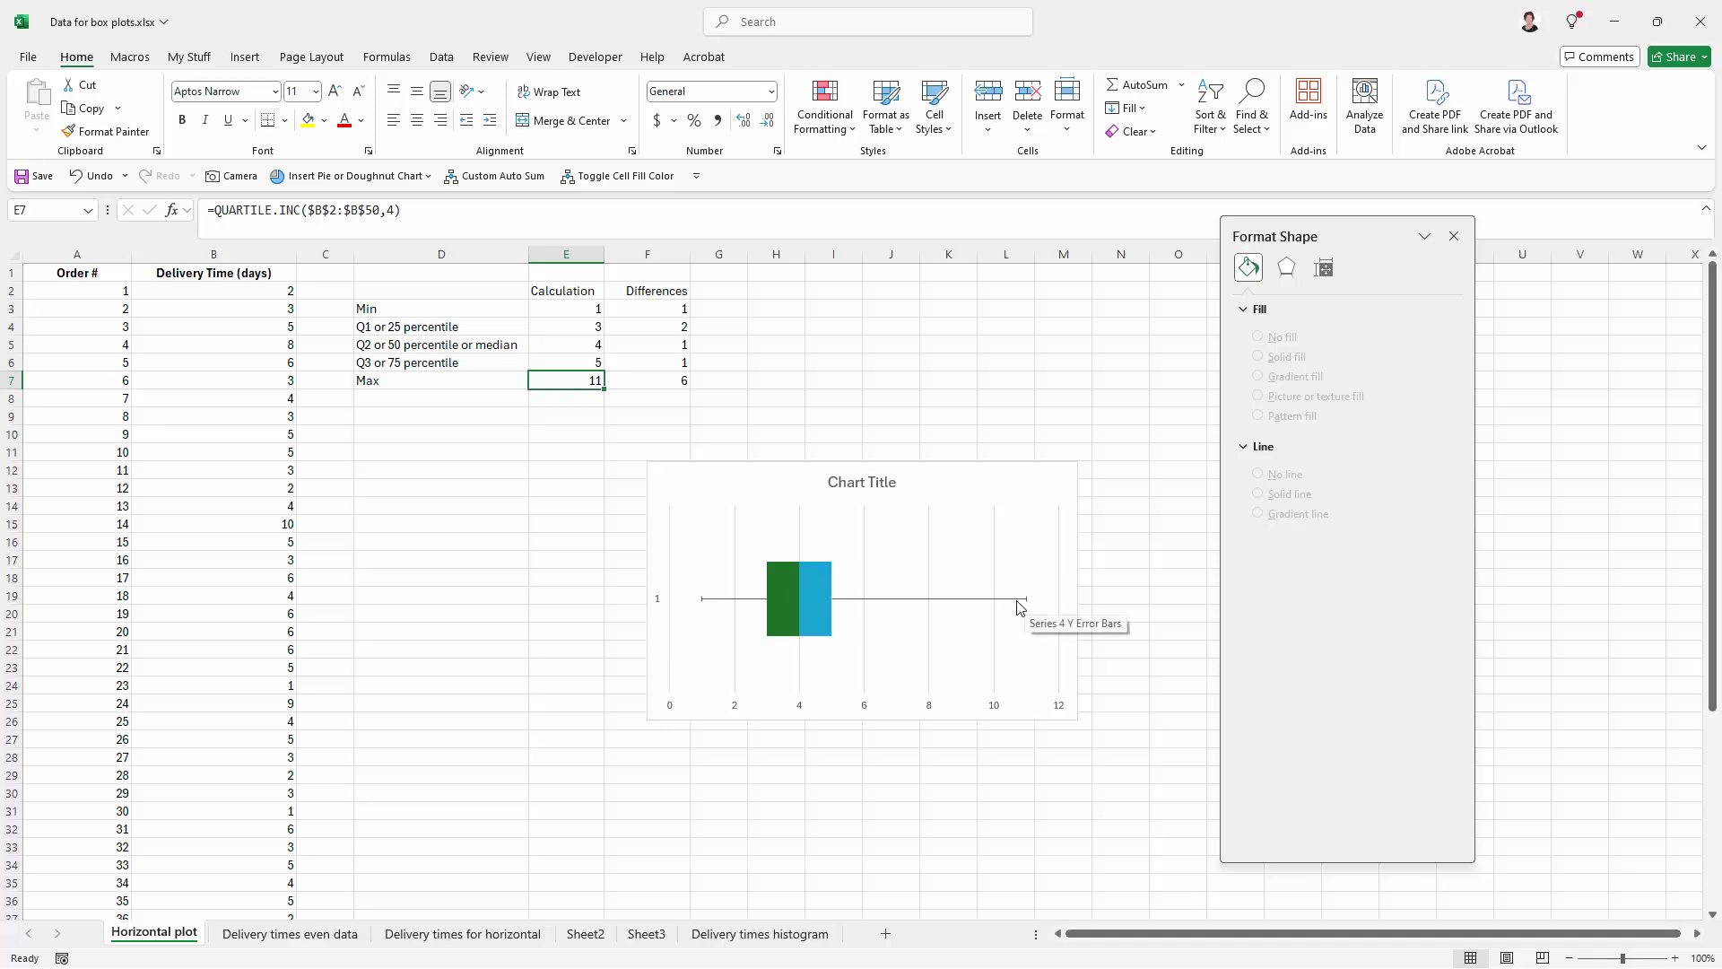
# Make the right and left whiskers solid lines 1.25 pt wide.
pyautogui.click(953, 600)
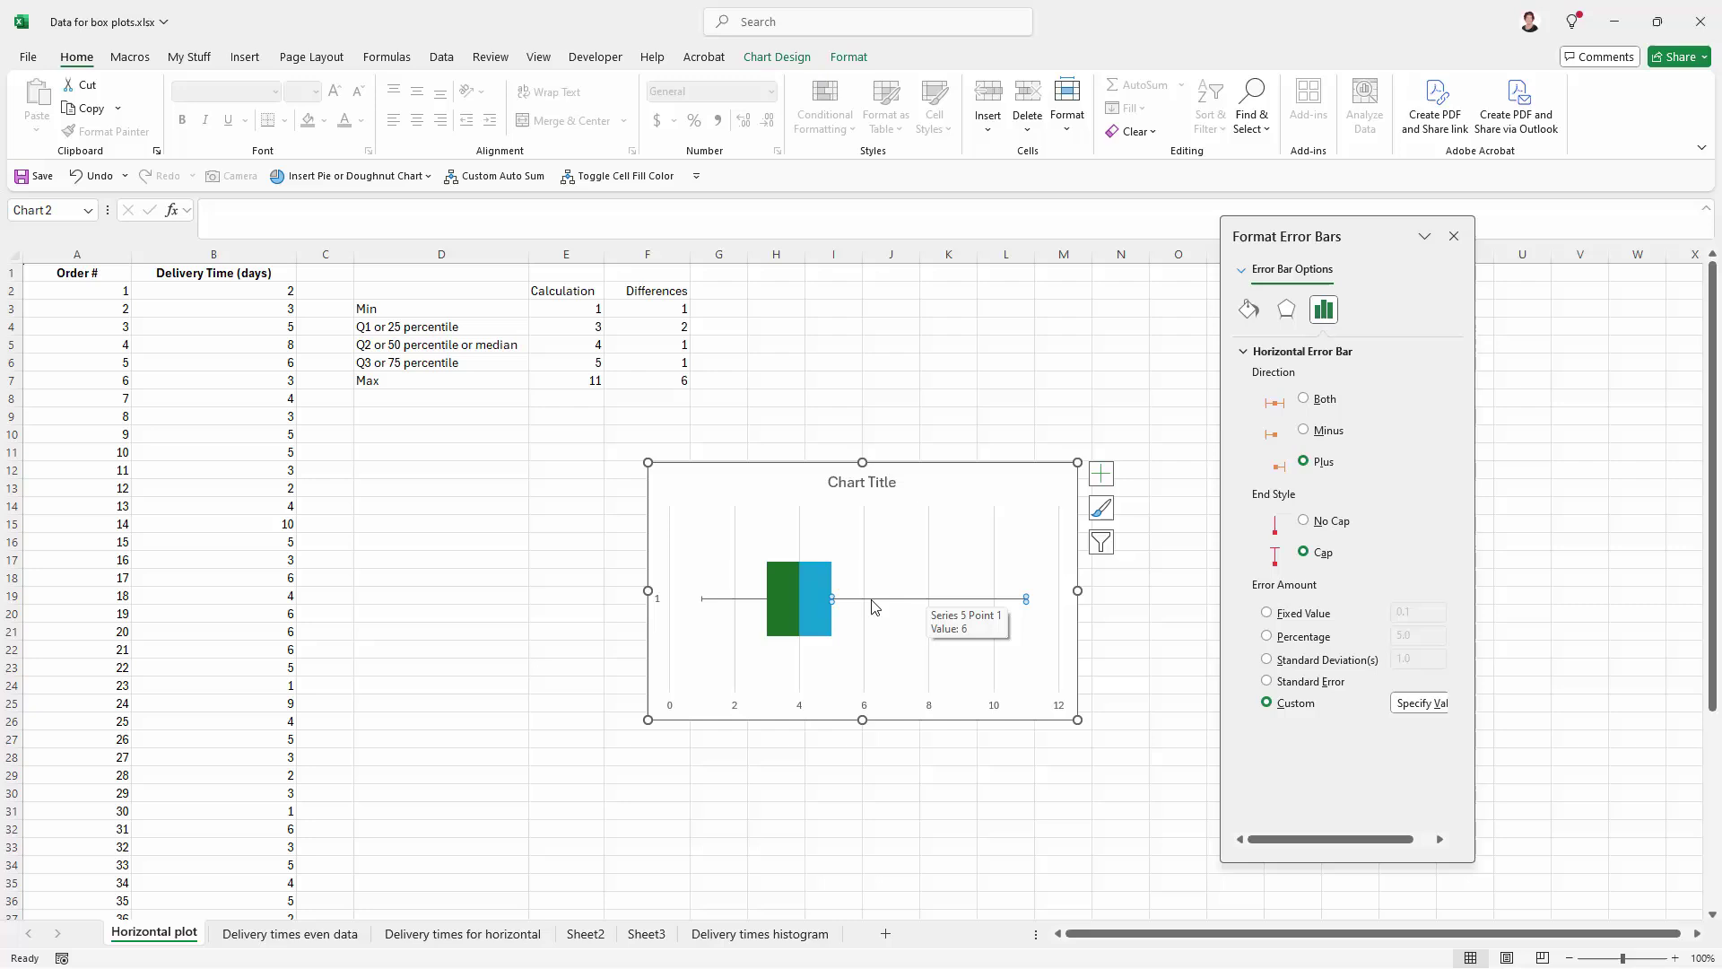
pyautogui.click(1247, 309)
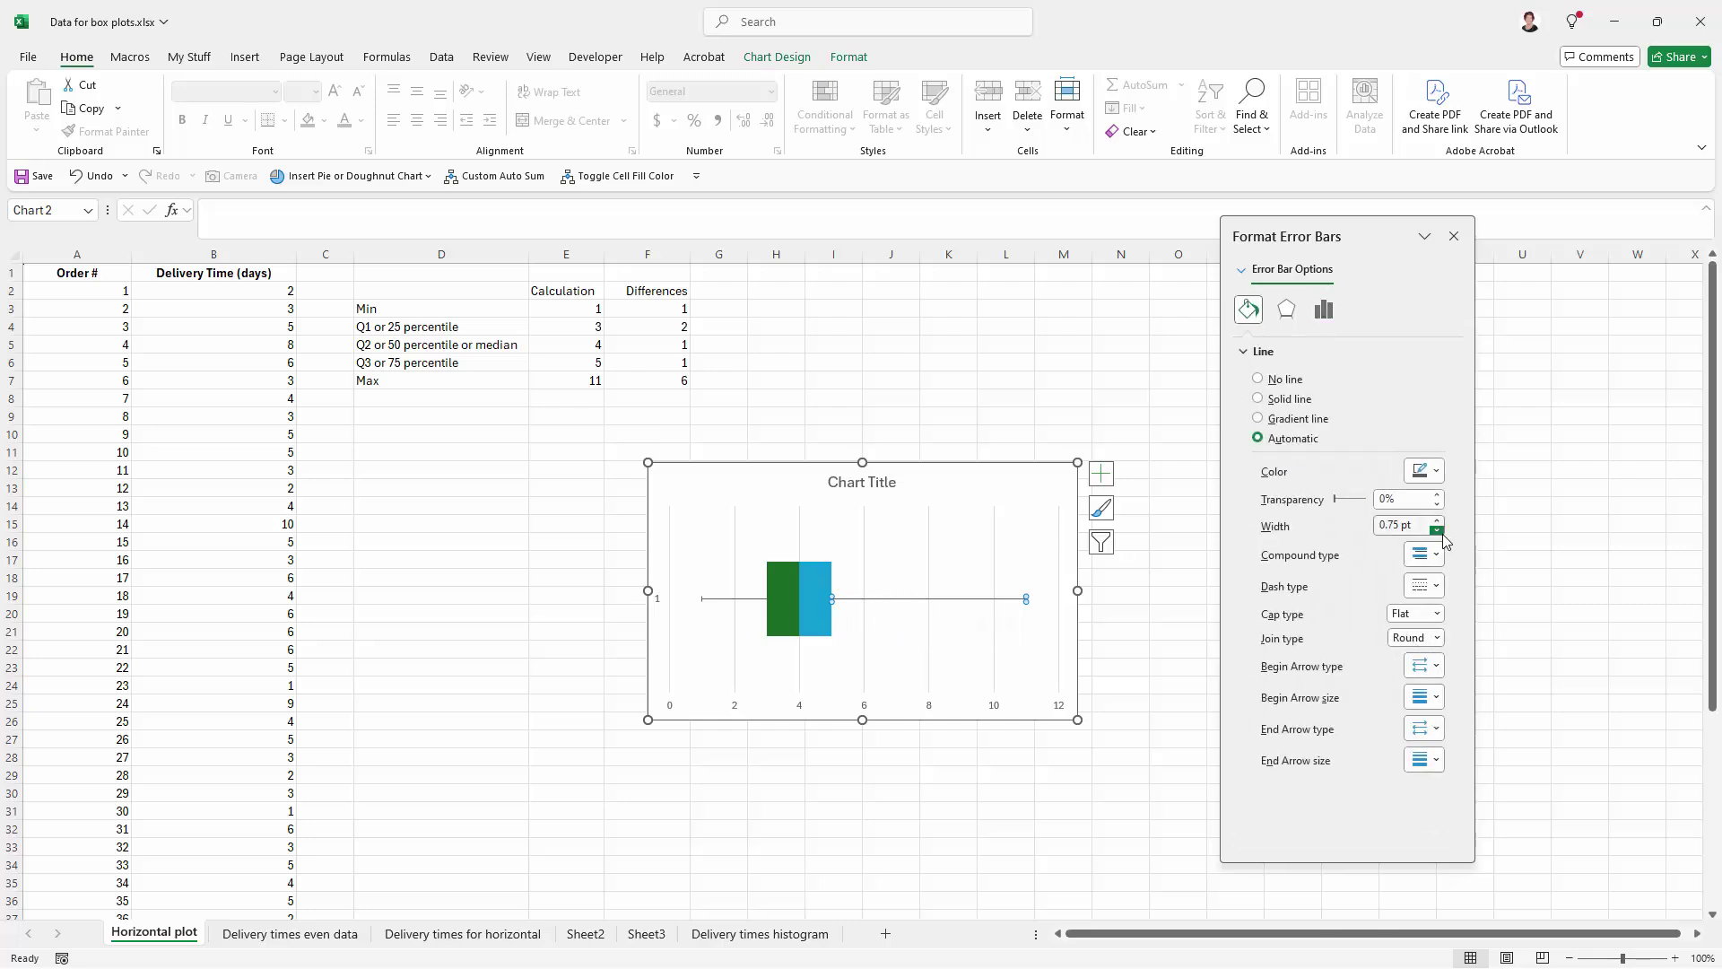
pyautogui.click(1438, 520)
pyautogui.click(1438, 521)
pyautogui.click(736, 598)
pyautogui.click(1438, 520)
pyautogui.click(1437, 520)
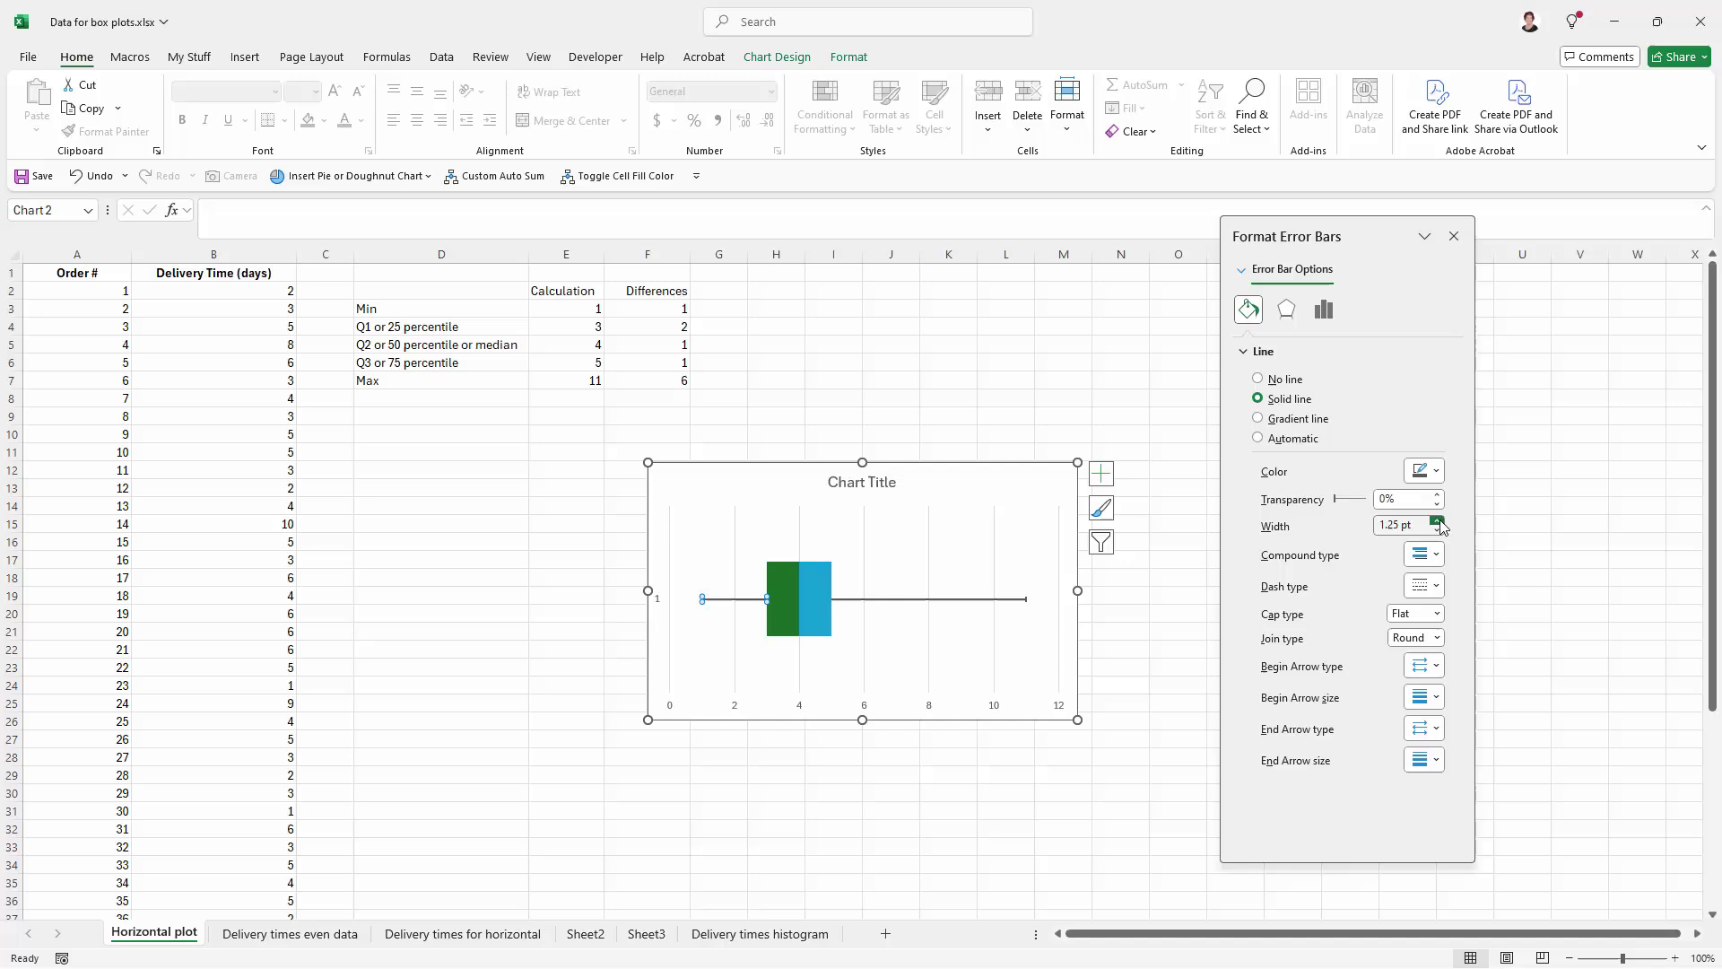
pyautogui.click(1145, 646)
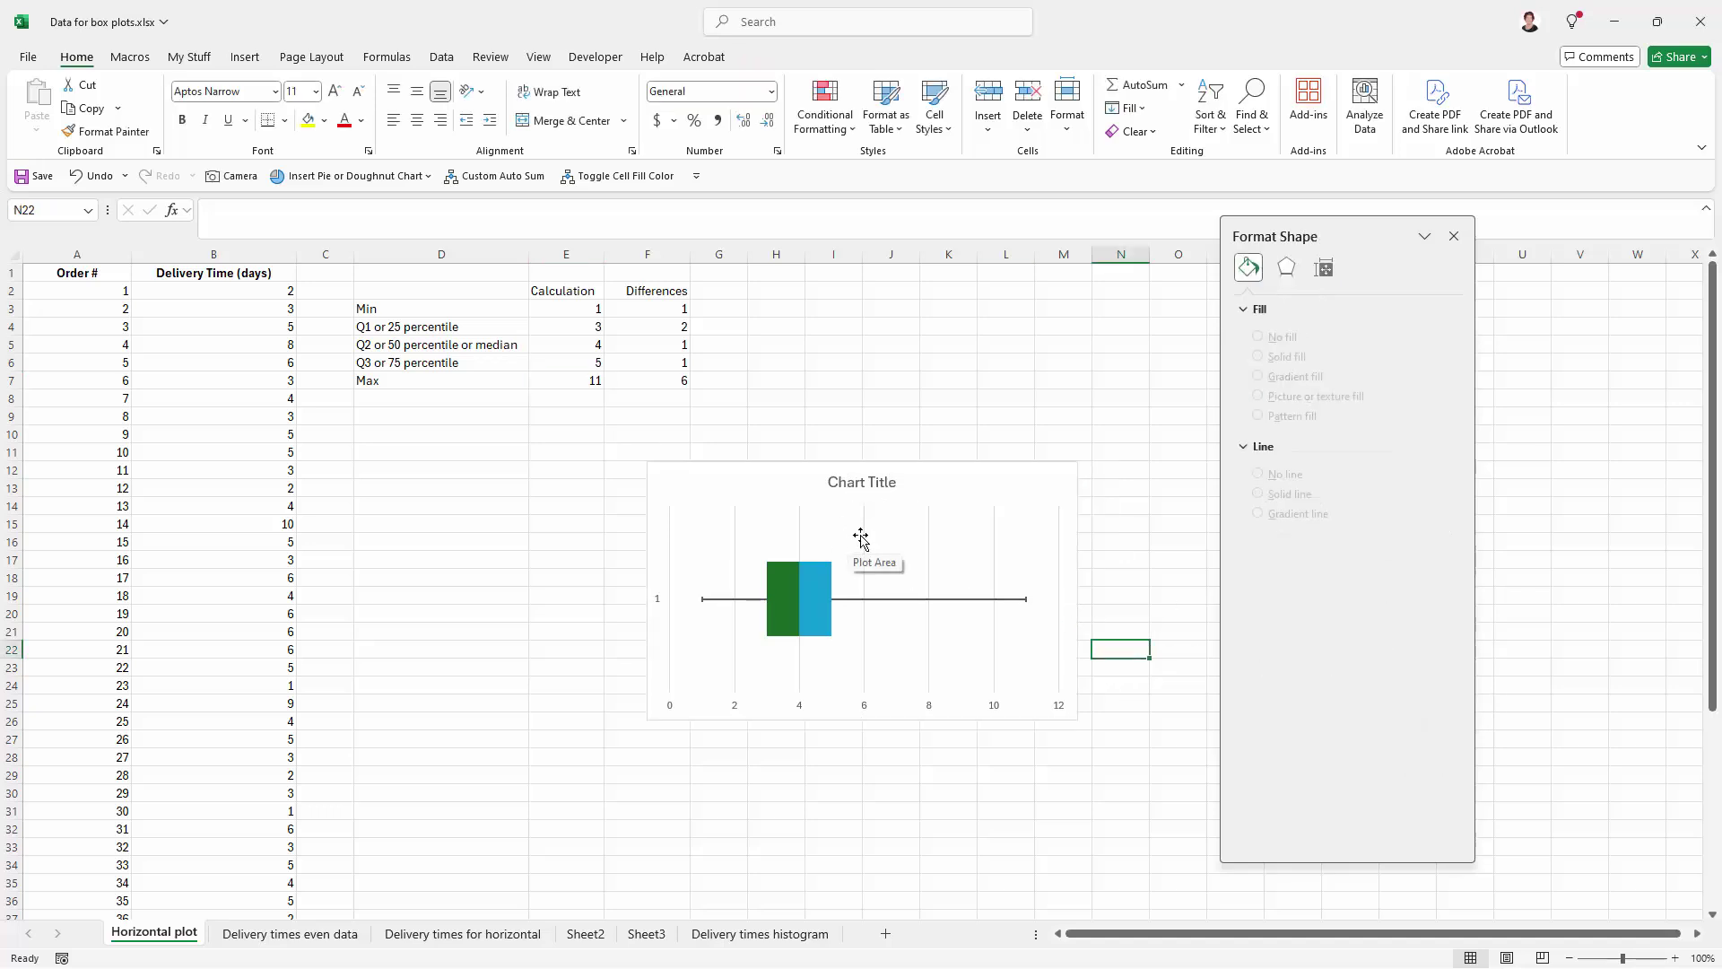
# Set the horizontal axis major unit to 1 so gridlines step every 1 from 0 to 12.
pyautogui.click(865, 545)
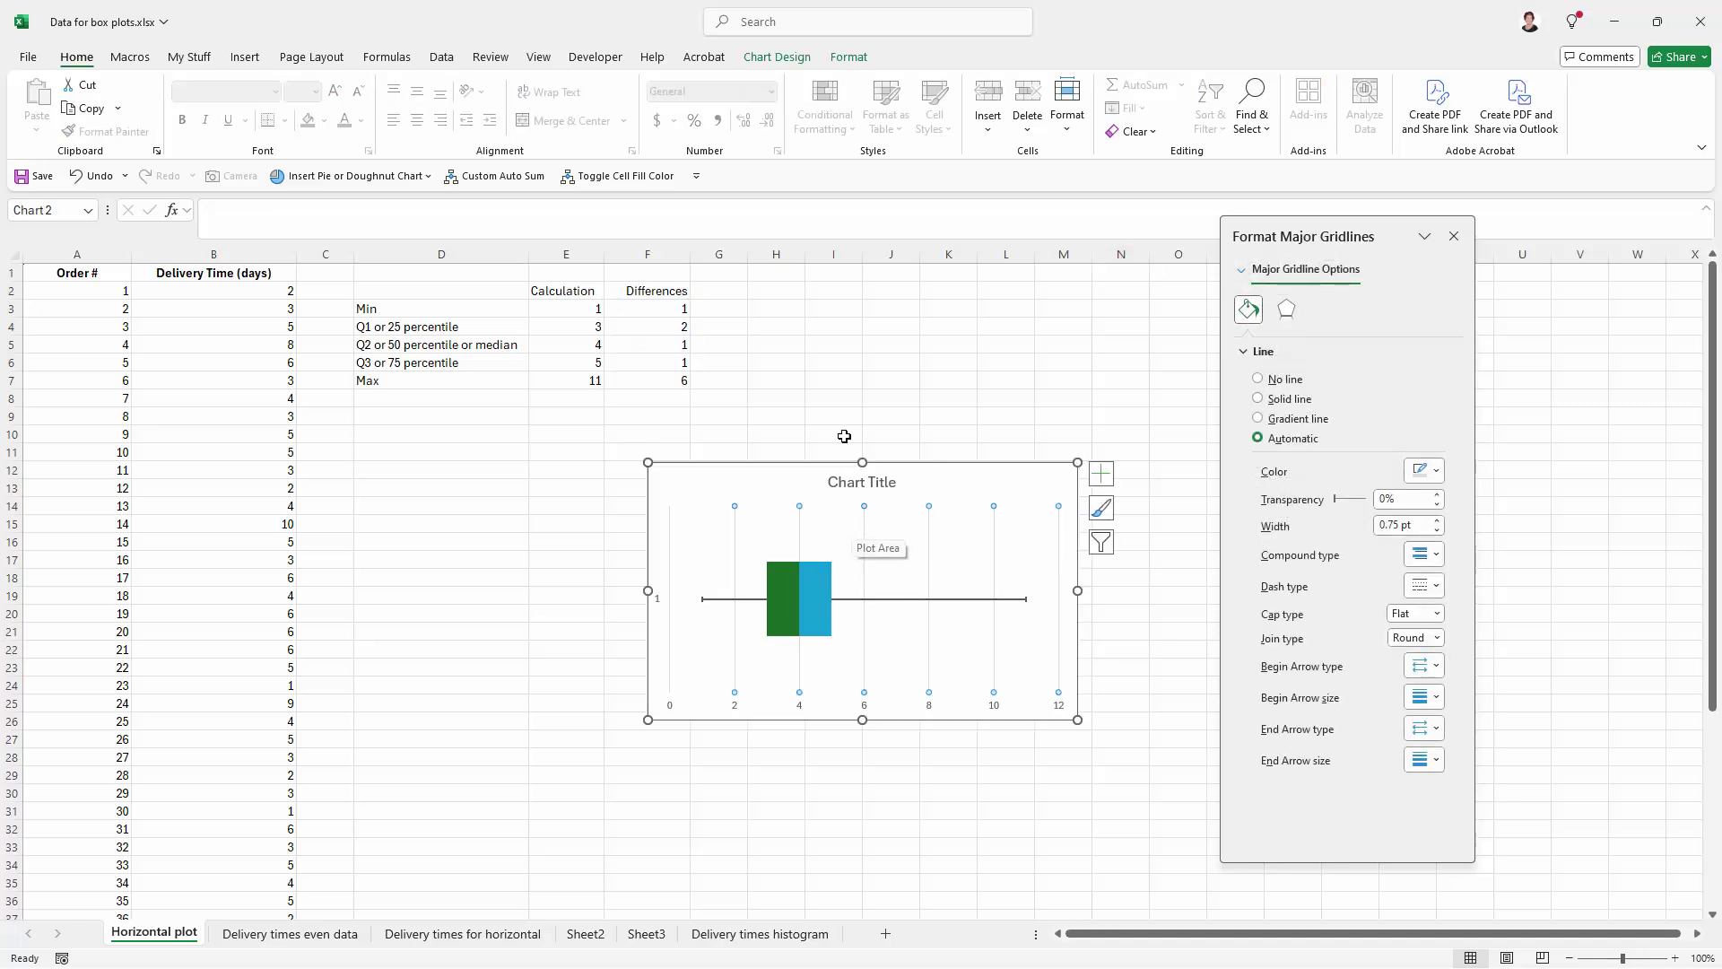
pyautogui.rightClick(866, 523)
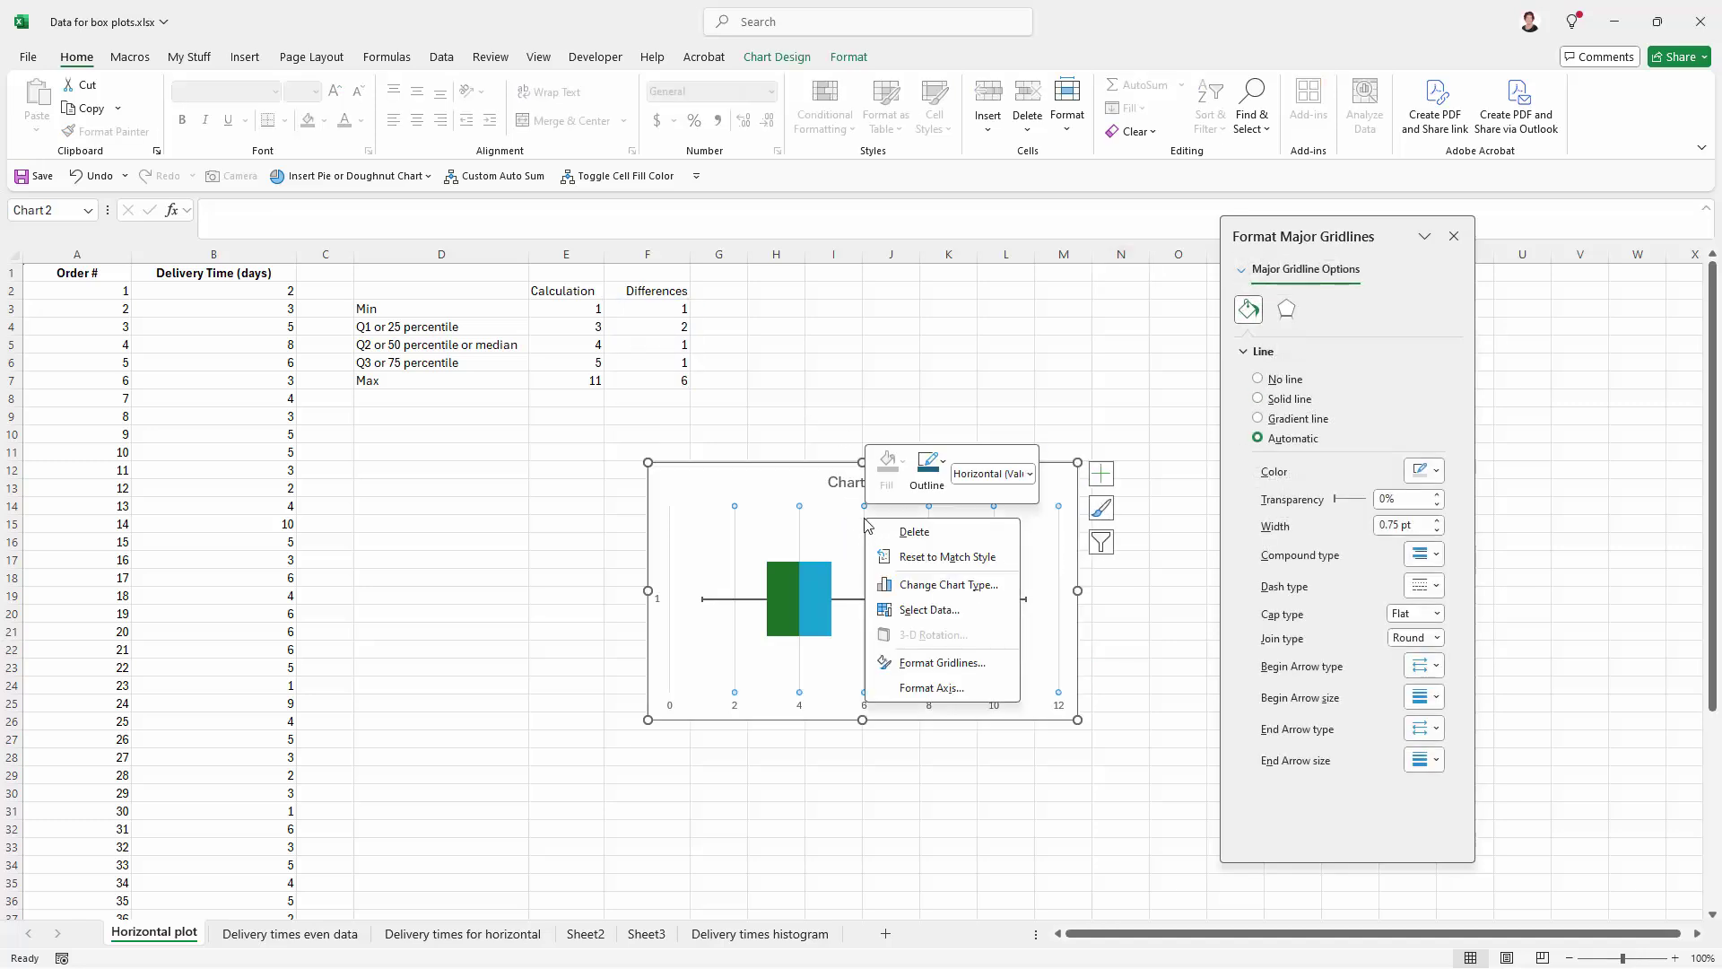
pyautogui.click(933, 688)
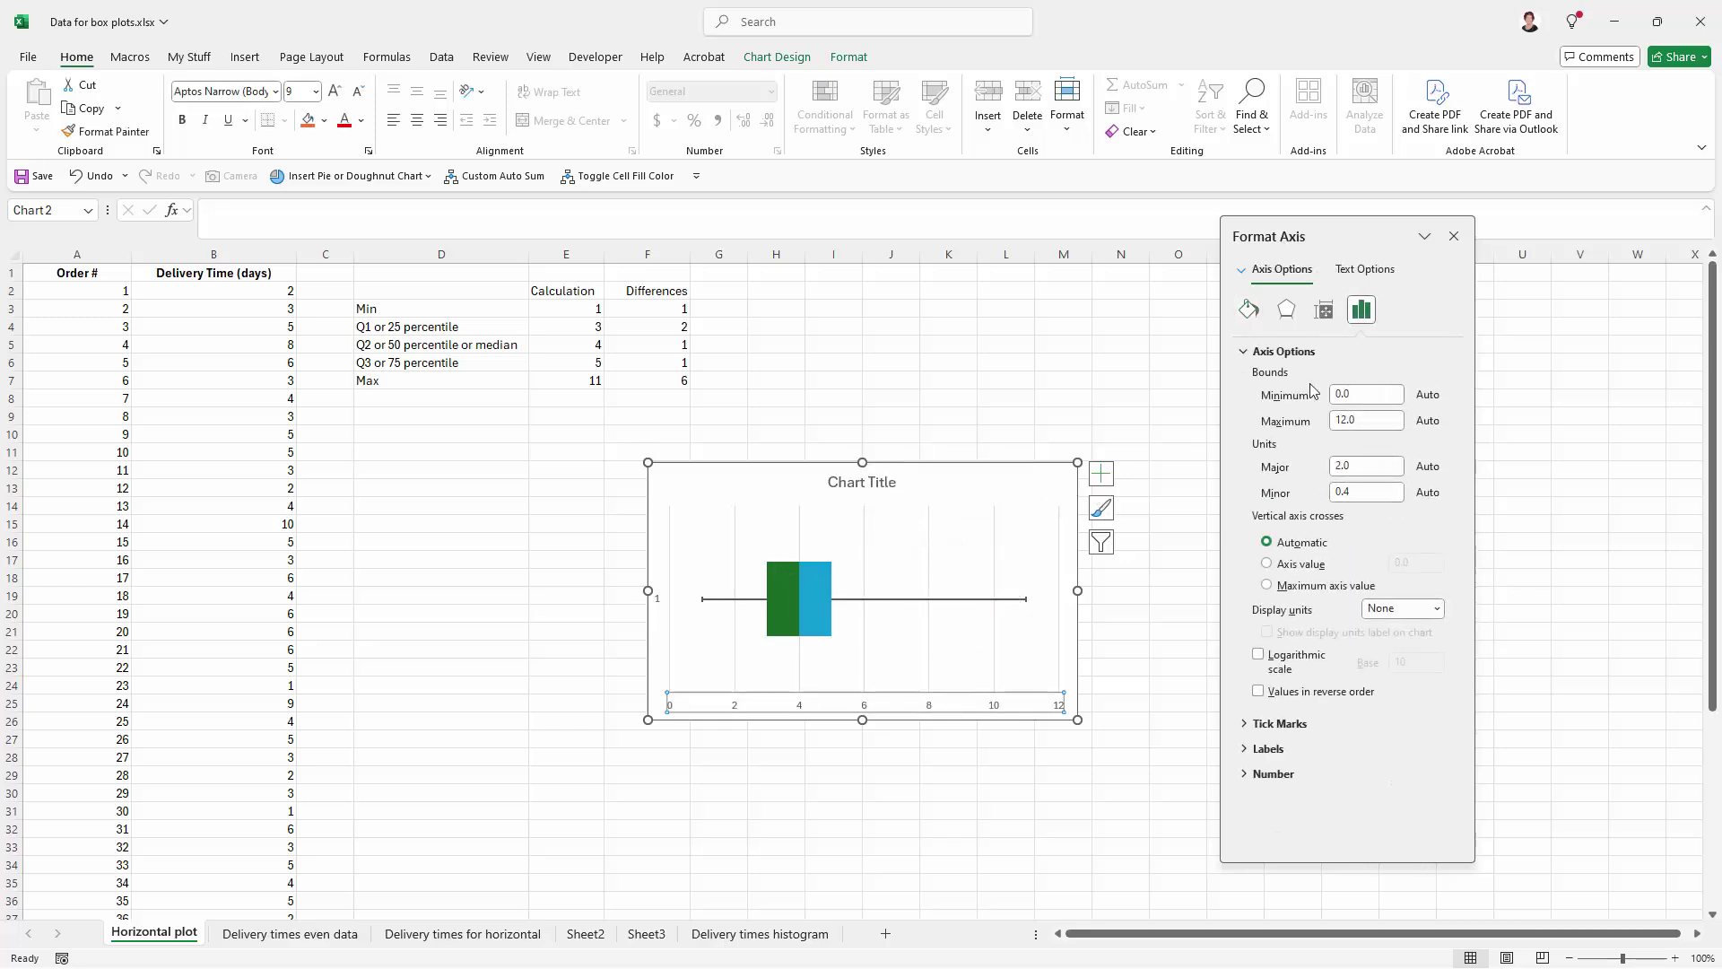
pyautogui.click(1358, 467)
pyautogui.write('1')
pyautogui.press('Tab')
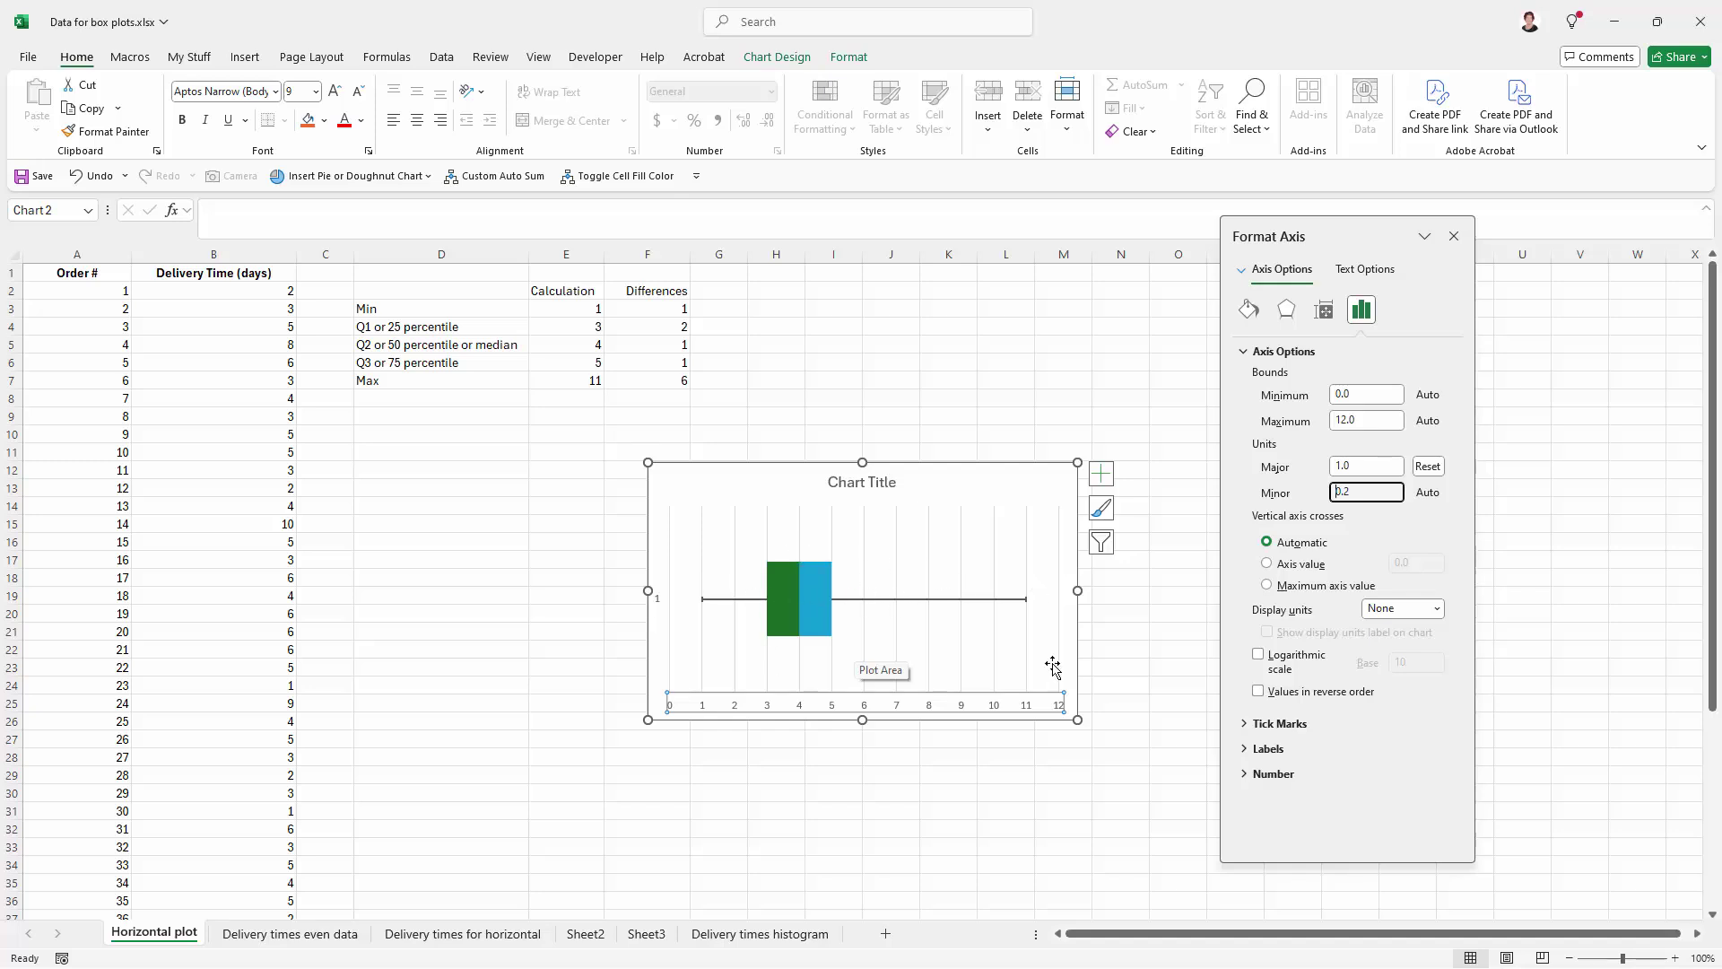
pyautogui.click(1454, 238)
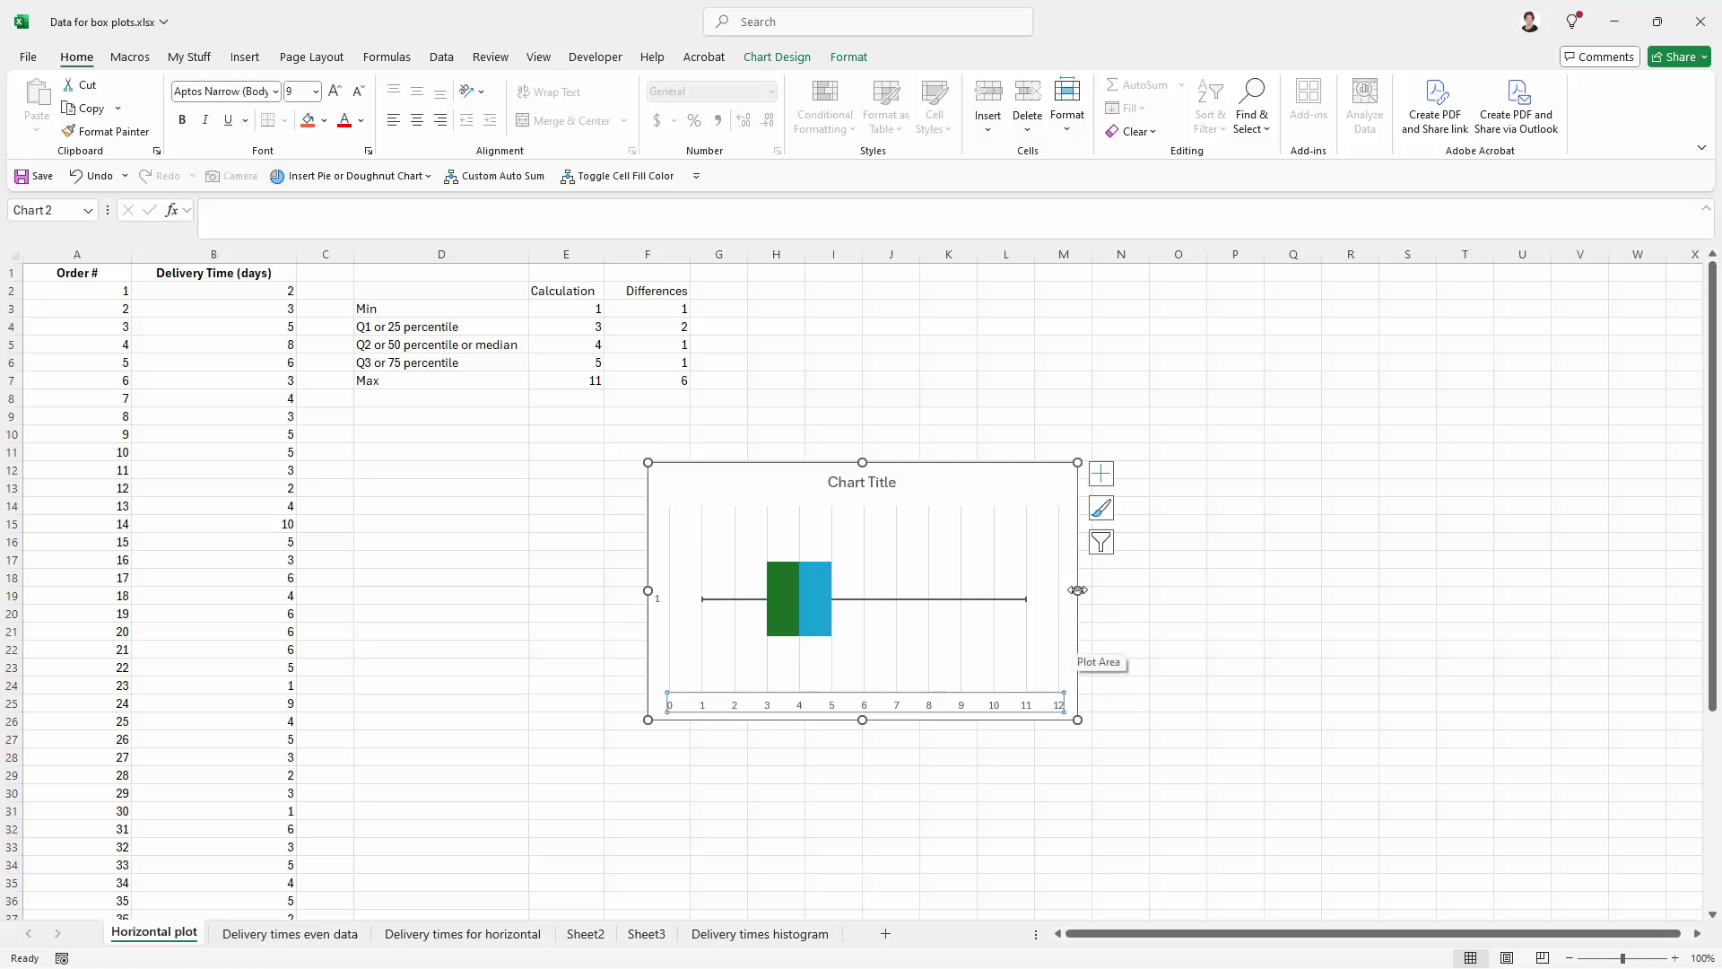
# Widen the box plot to the right and delete its chart title.
pyautogui.moveTo(1078, 590); pyautogui.dragTo(1175, 590)
pyautogui.click(1046, 762)
pyautogui.click(926, 483)
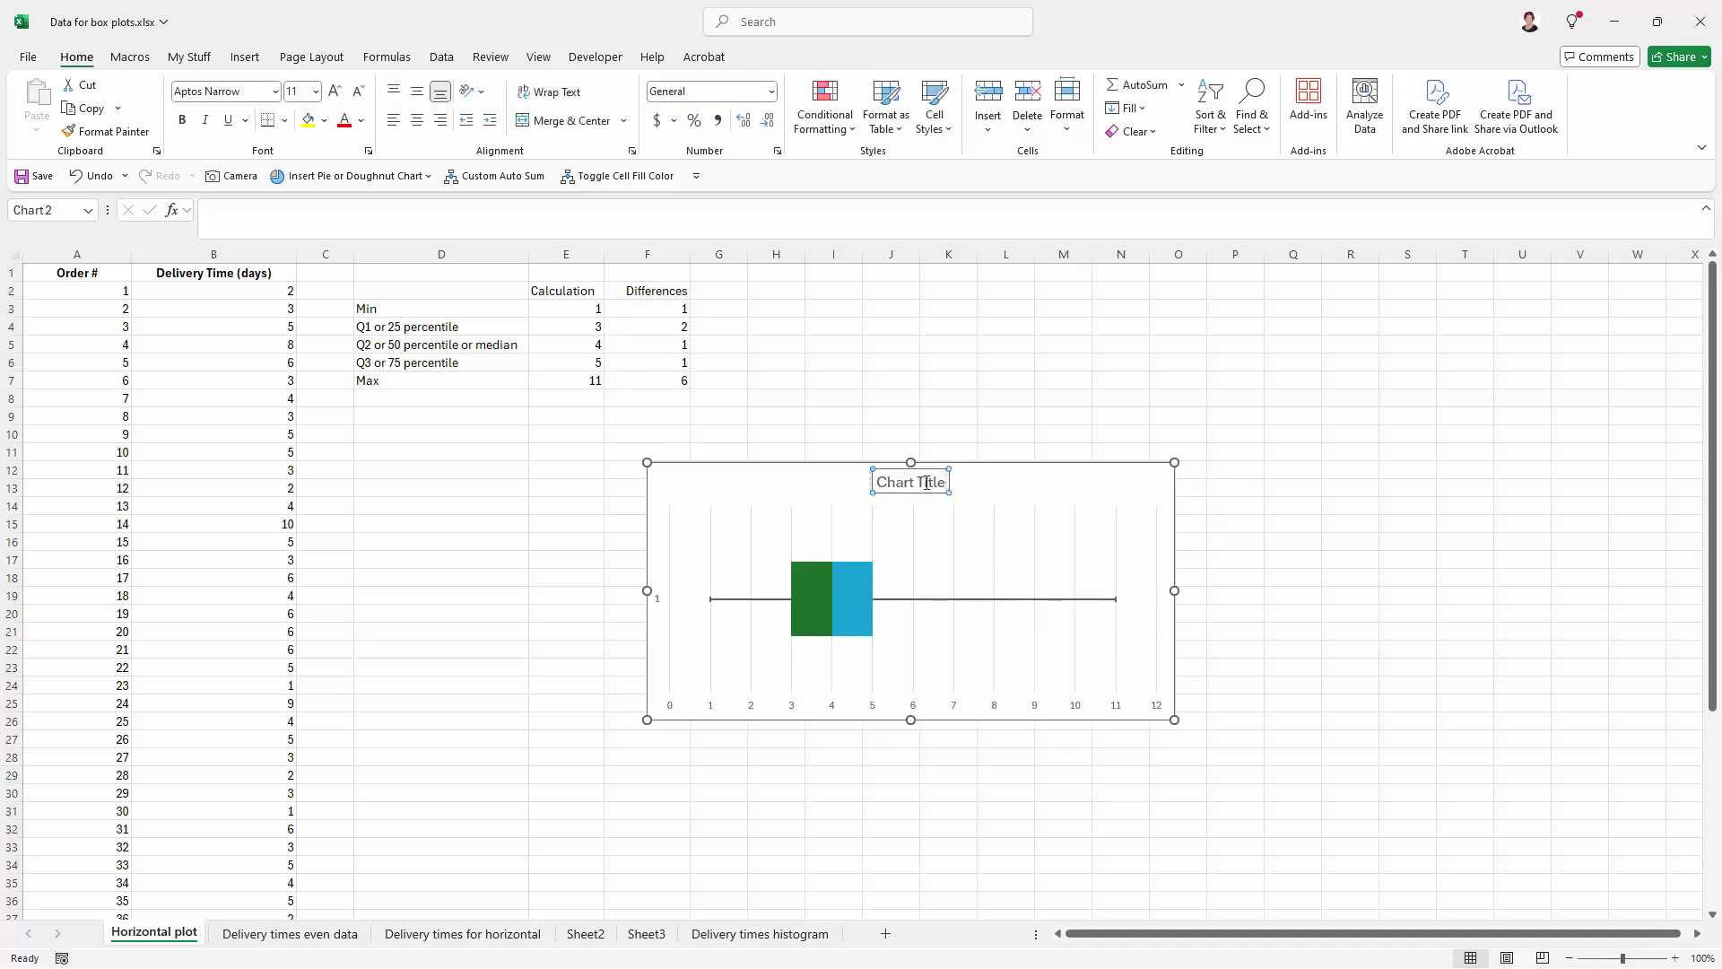
pyautogui.click(904, 480)
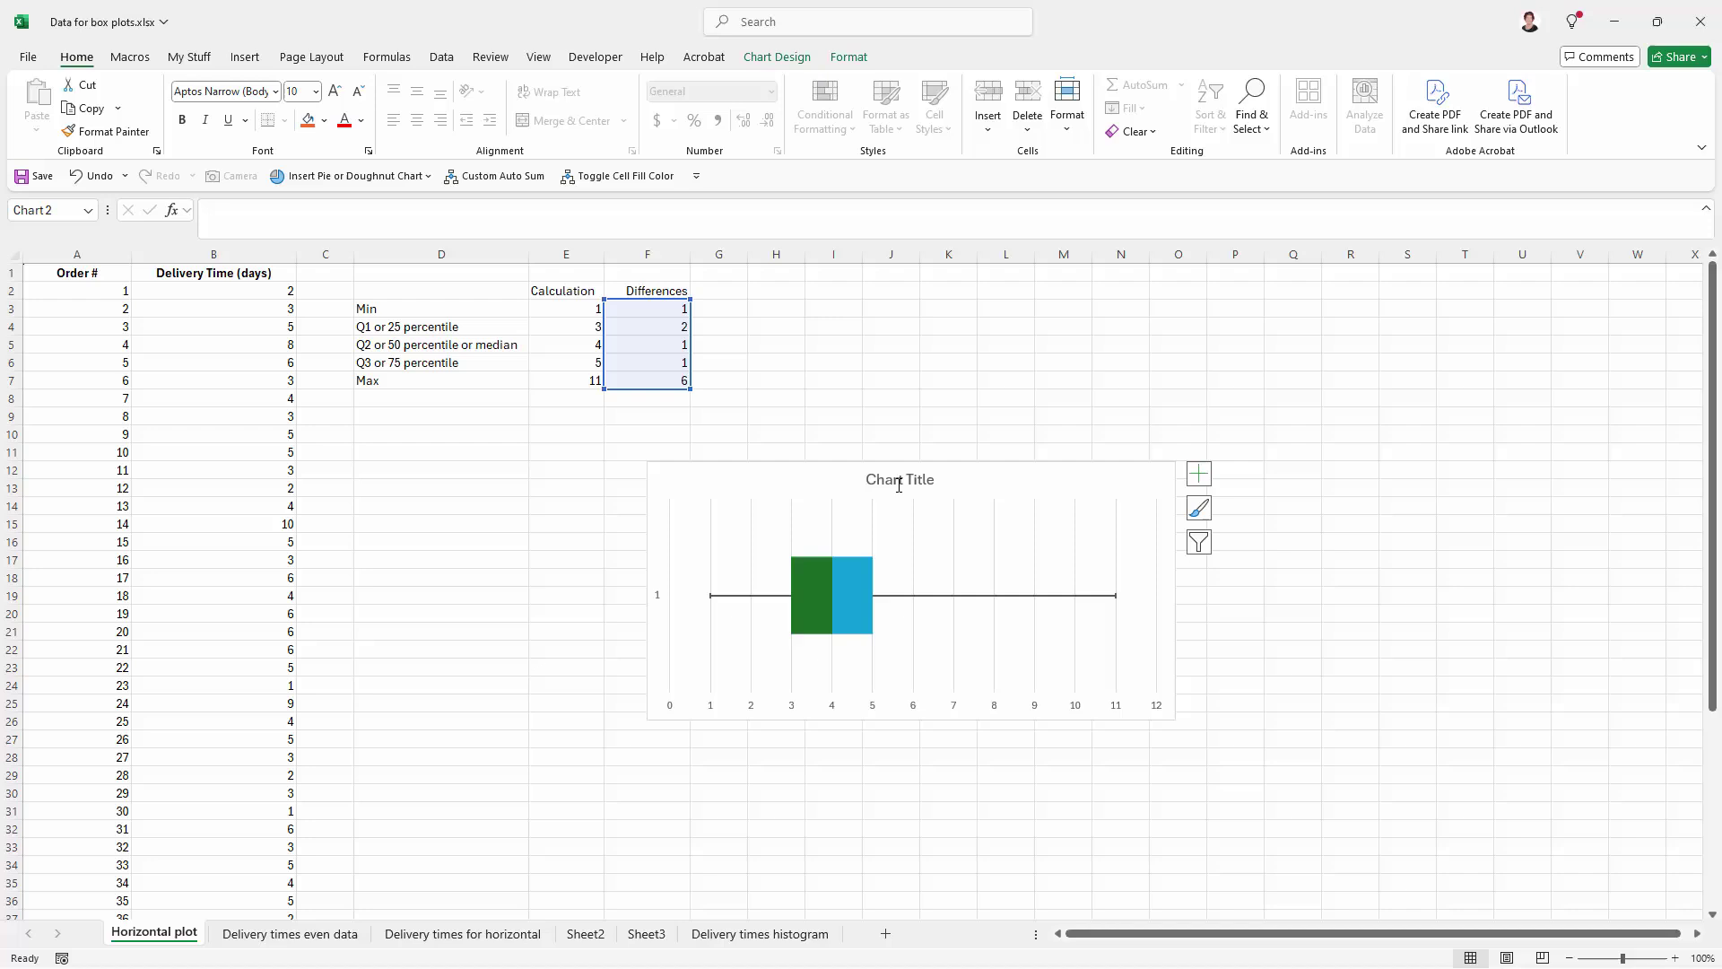
pyautogui.press('Delete')
# Move the chart up beside the quartile table, then highlight the Calculation values E2:E7.
pyautogui.moveTo(897, 476); pyautogui.dragTo(967, 269)
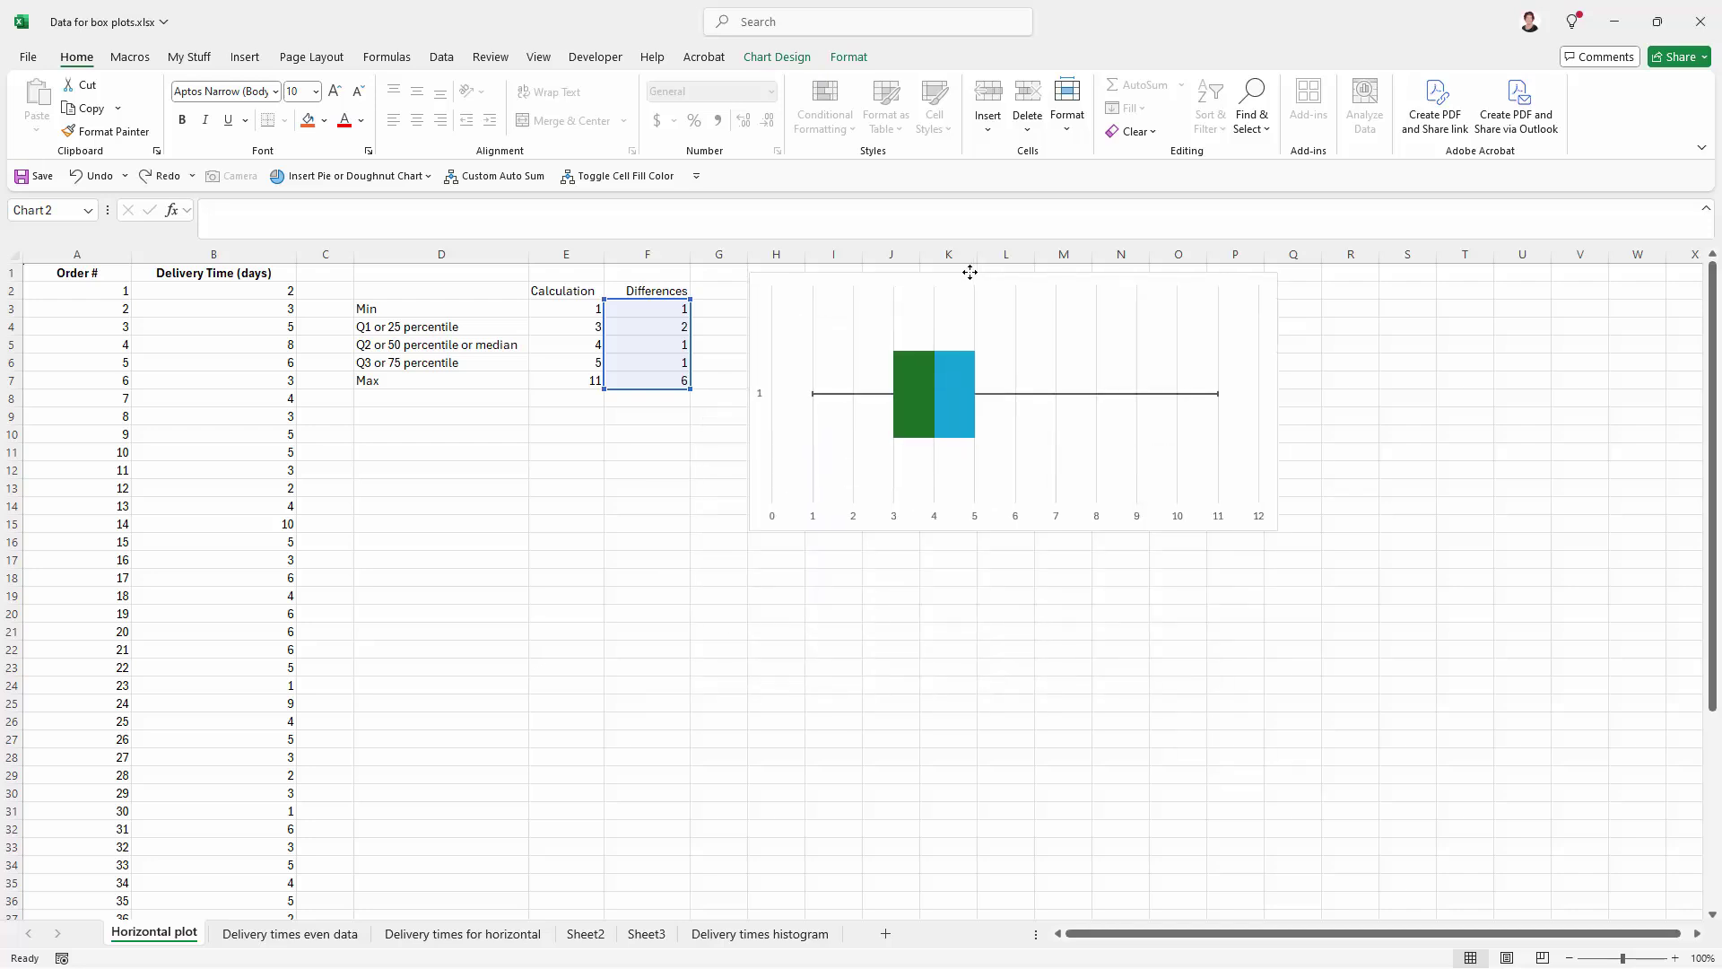
pyautogui.click(903, 581)
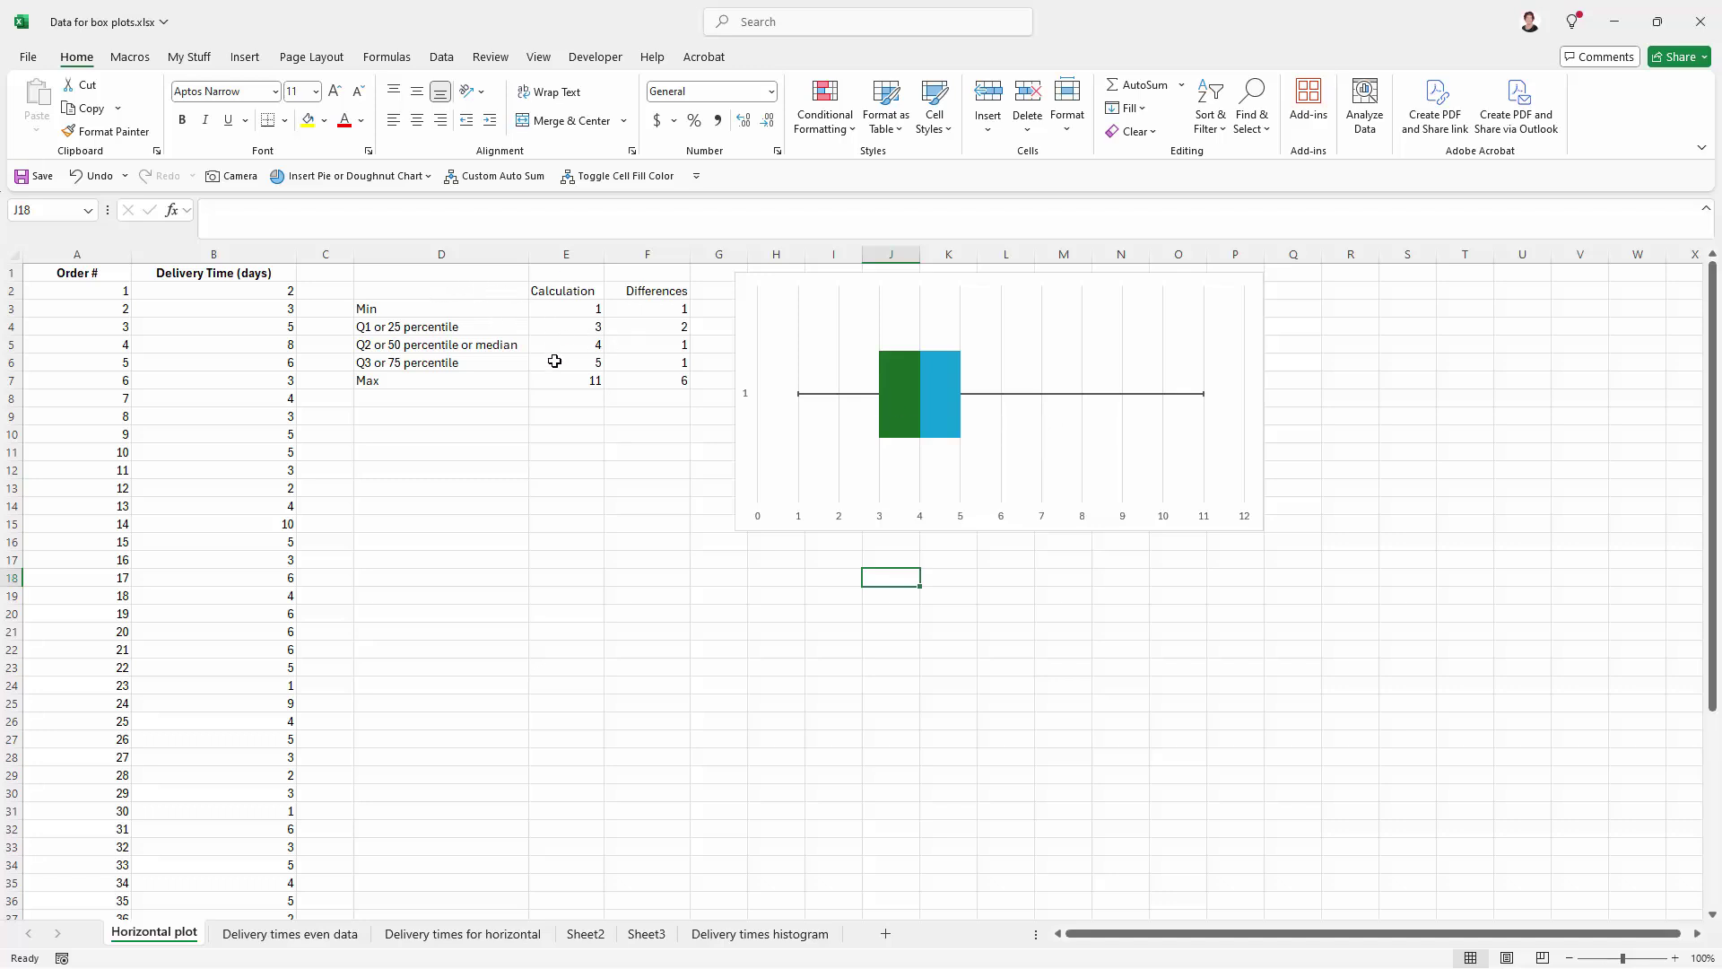
pyautogui.moveTo(571, 291); pyautogui.dragTo(563, 378)
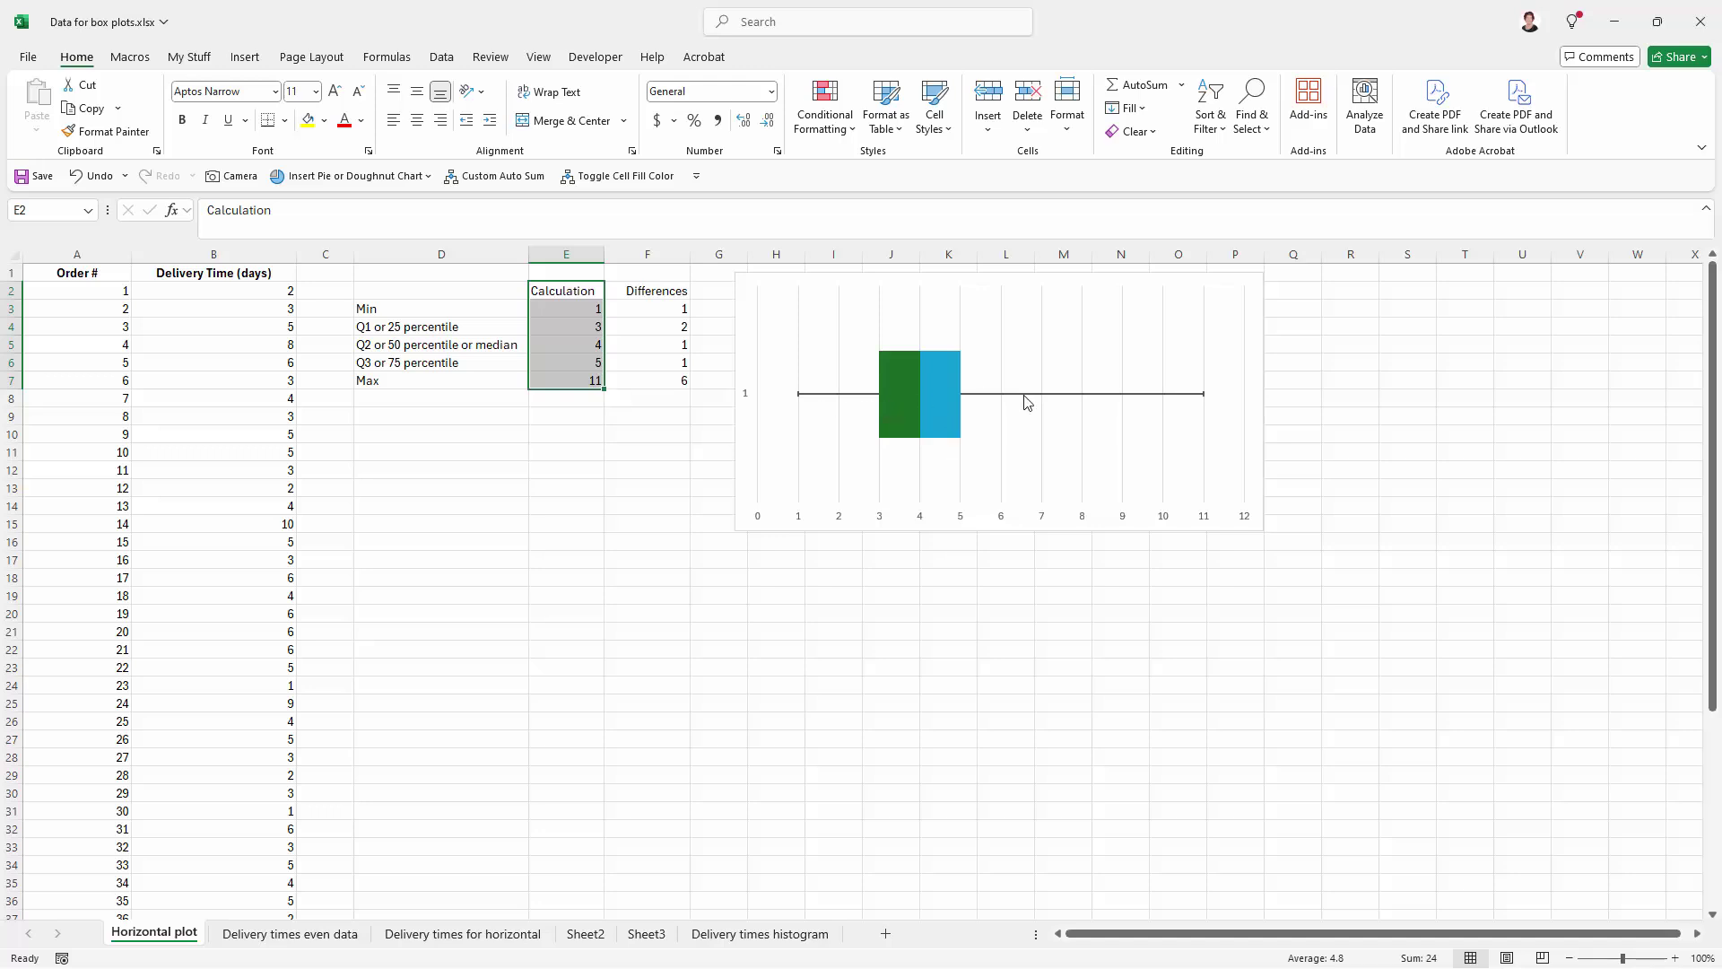
# Delete the vertical category axis so its '1' label disappears, leaving the 0–12 scale.
pyautogui.click(656, 449)
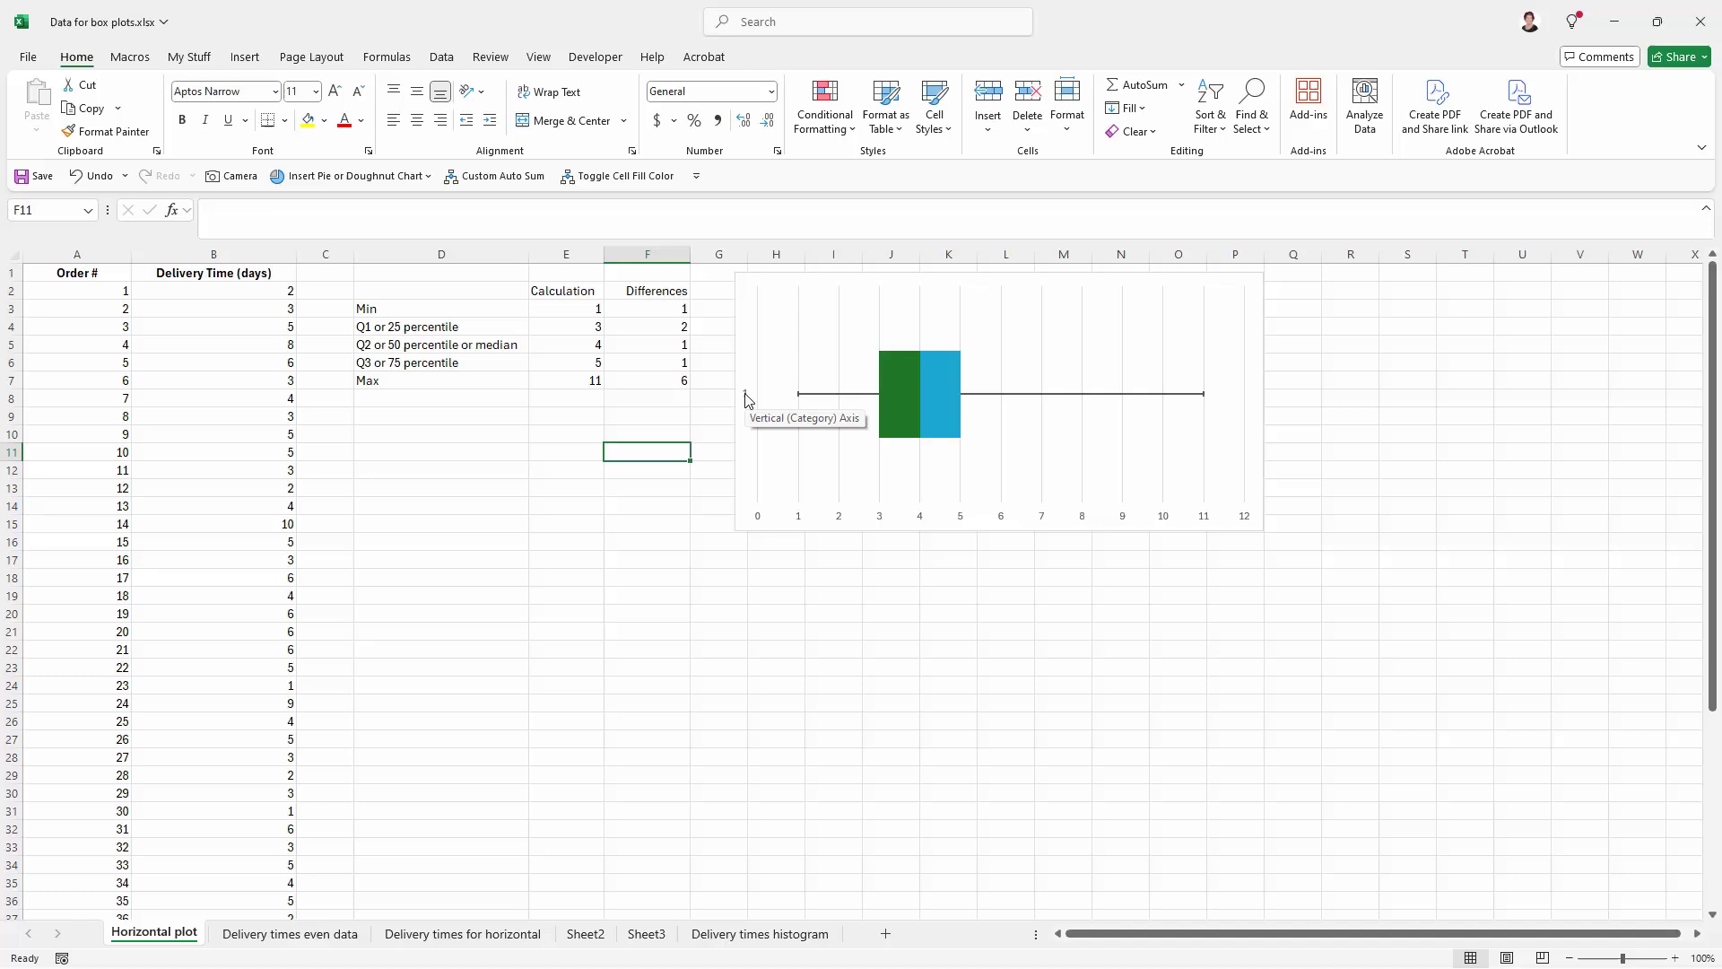
pyautogui.click(745, 400)
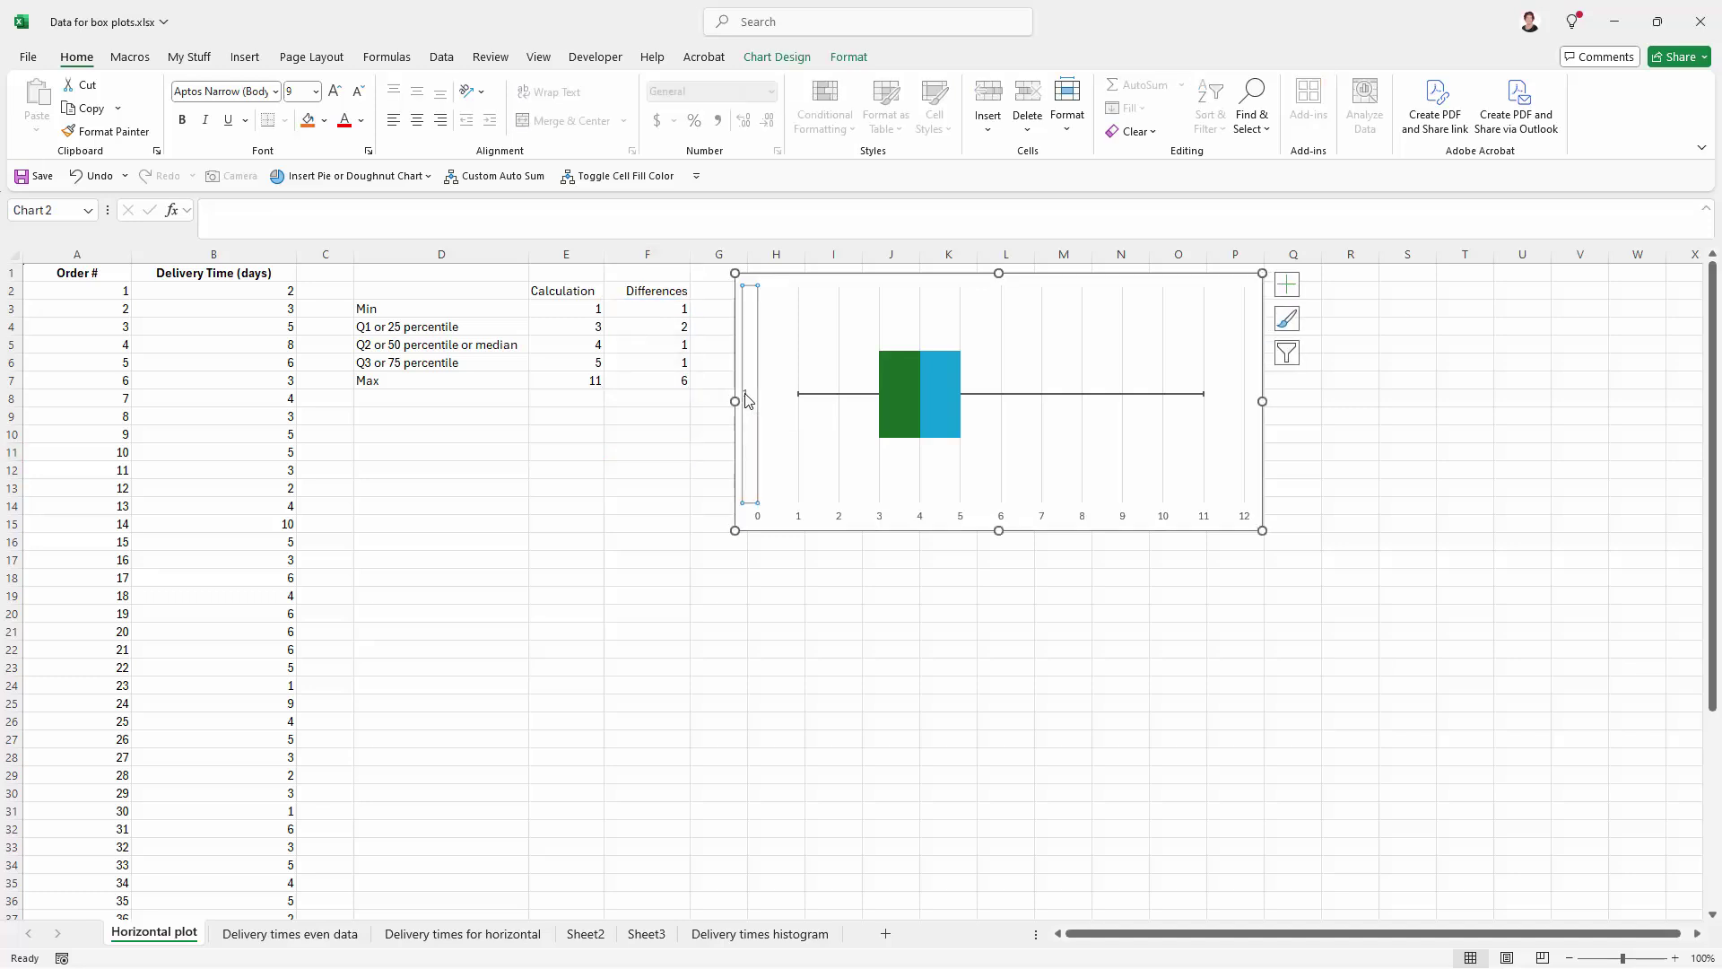
pyautogui.press('Delete')
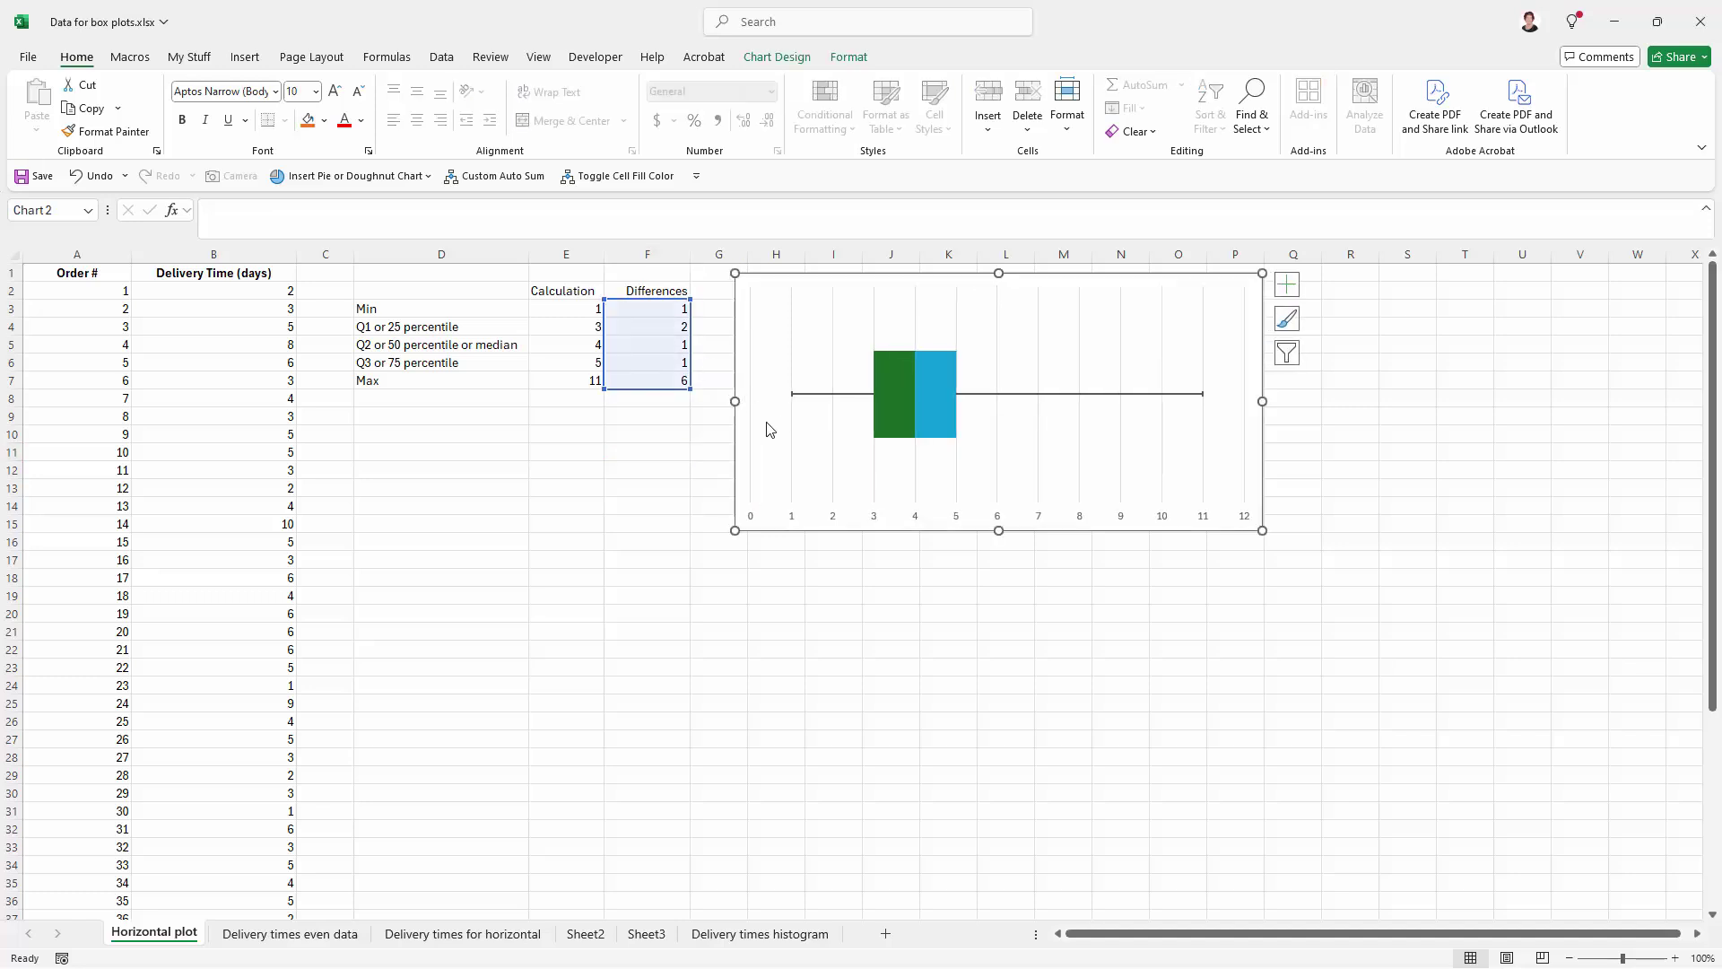
pyautogui.click(646, 475)
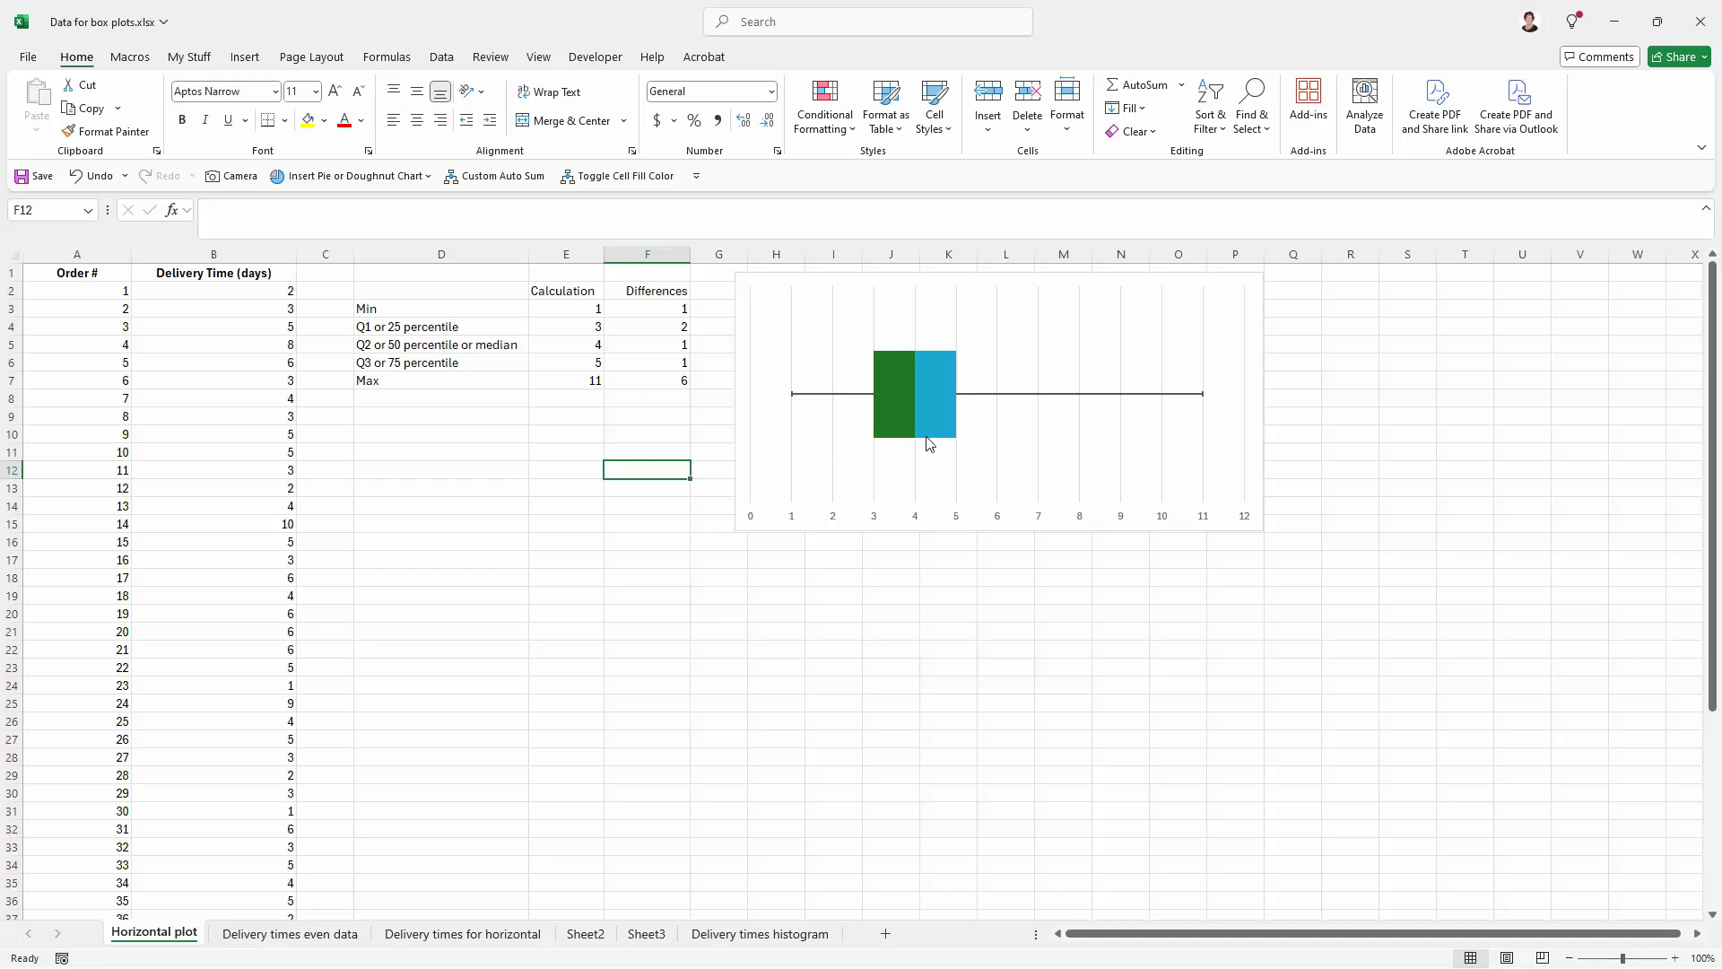